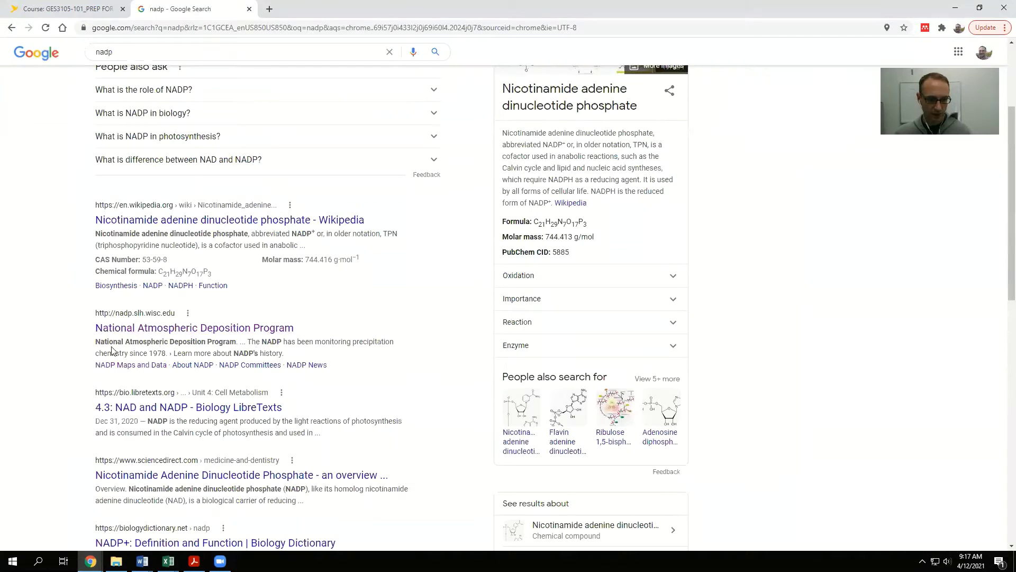
- Open the National Atmospheric Deposition Program website and go to the calendar-year annual averages of NTN data for all sites
{"action": "left_click", "coordinate": [164, 332]}
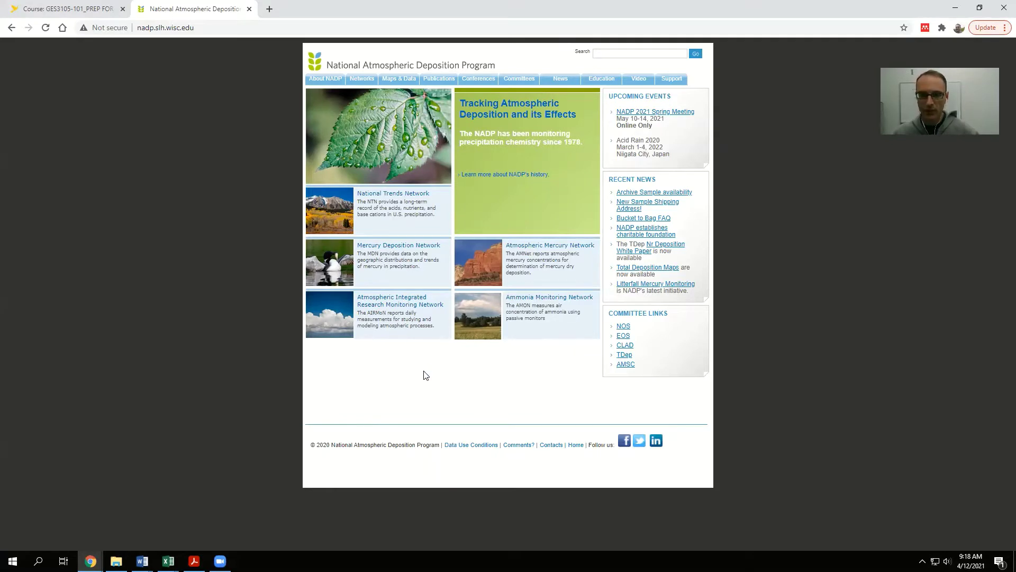
{"action": "left_click", "coordinate": [400, 83]}
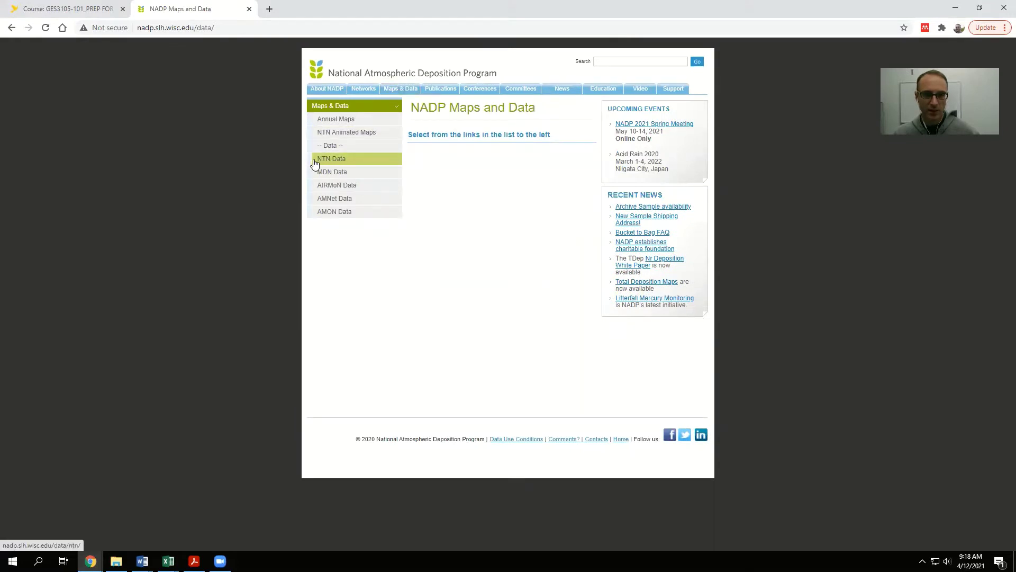
{"action": "left_click", "coordinate": [343, 164]}
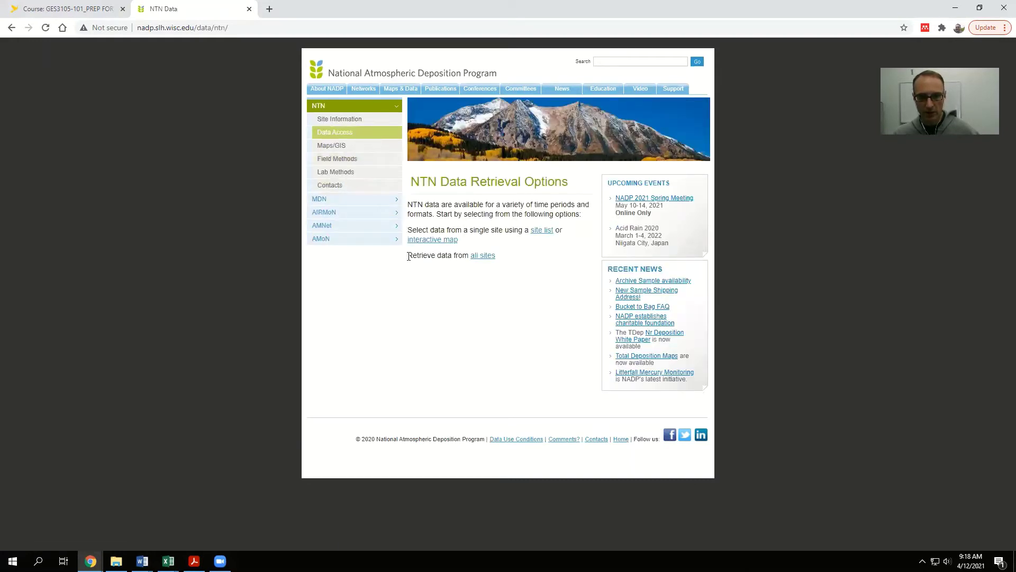
{"action": "left_click", "coordinate": [482, 261]}
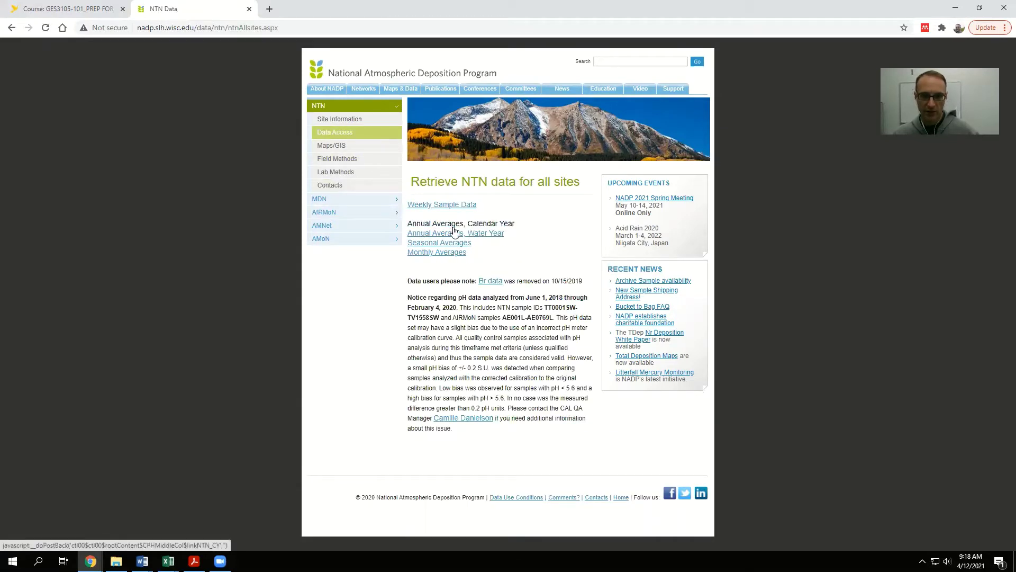
{"action": "left_click", "coordinate": [491, 228]}
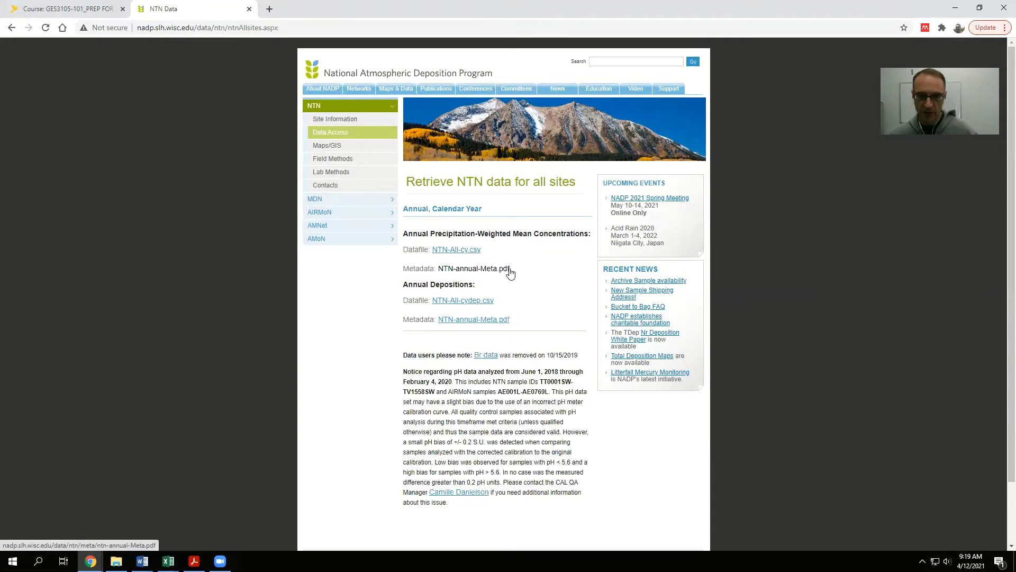
- Open the NTN-annual-Meta.pdf metadata for the mean concentrations and examine the column headings and the SiteID row's data type and description
{"action": "left_click", "coordinate": [469, 270]}
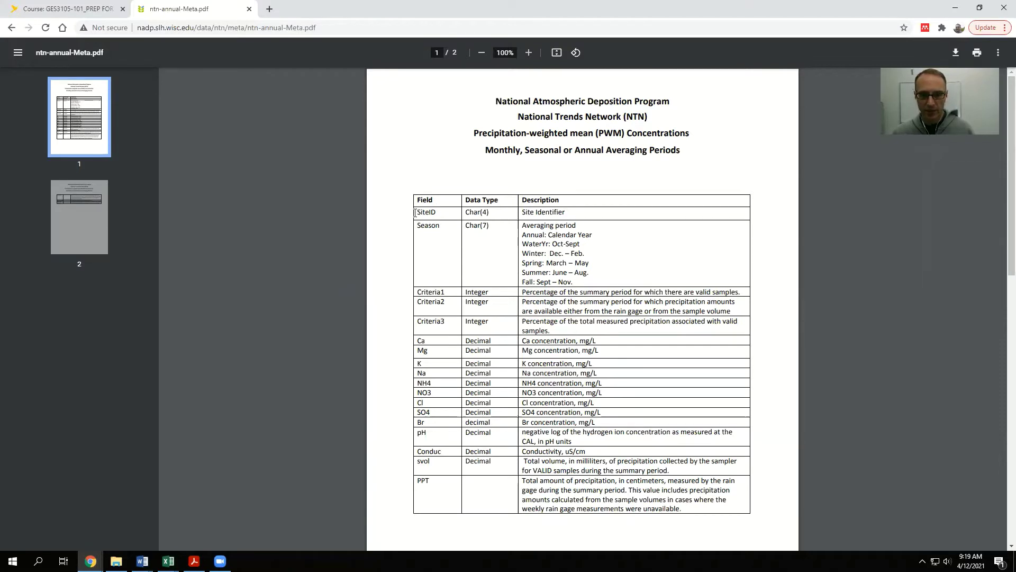
{"action": "left_click_drag", "start_coordinate": [416, 199], "coordinate": [562, 201]}
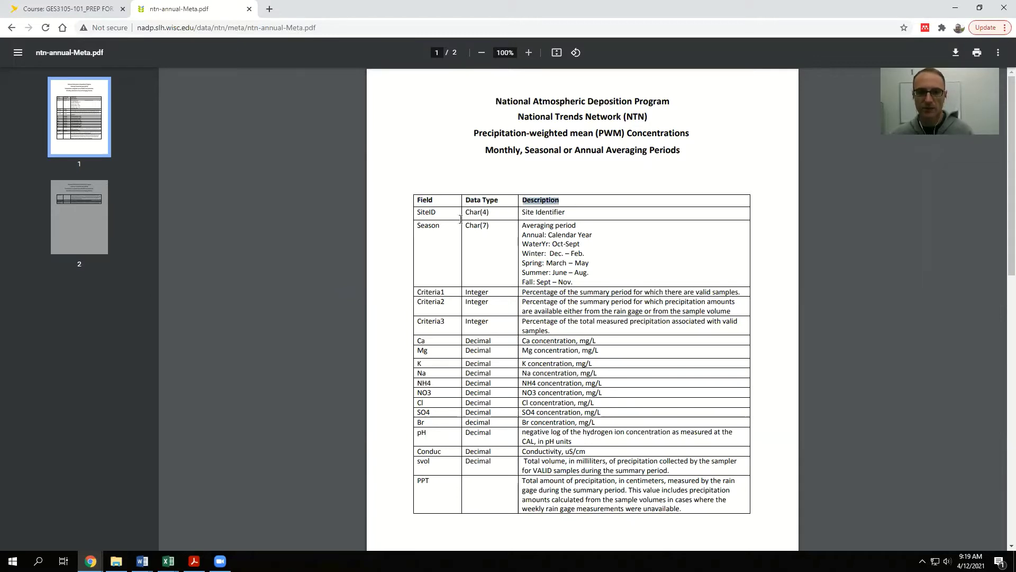
{"action": "left_click_drag", "start_coordinate": [418, 211], "coordinate": [490, 213]}
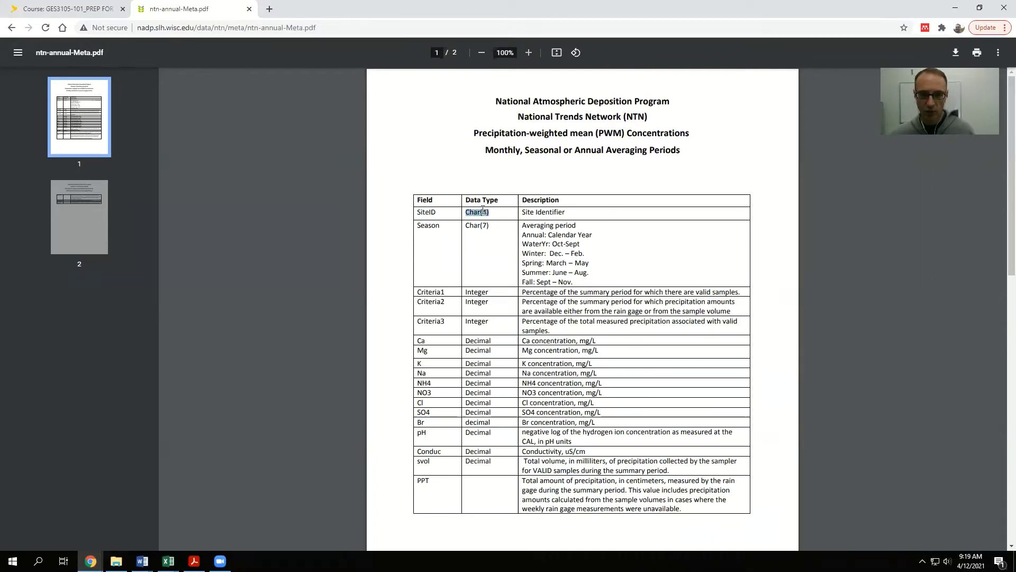
{"action": "left_click_drag", "start_coordinate": [482, 211], "coordinate": [488, 213]}
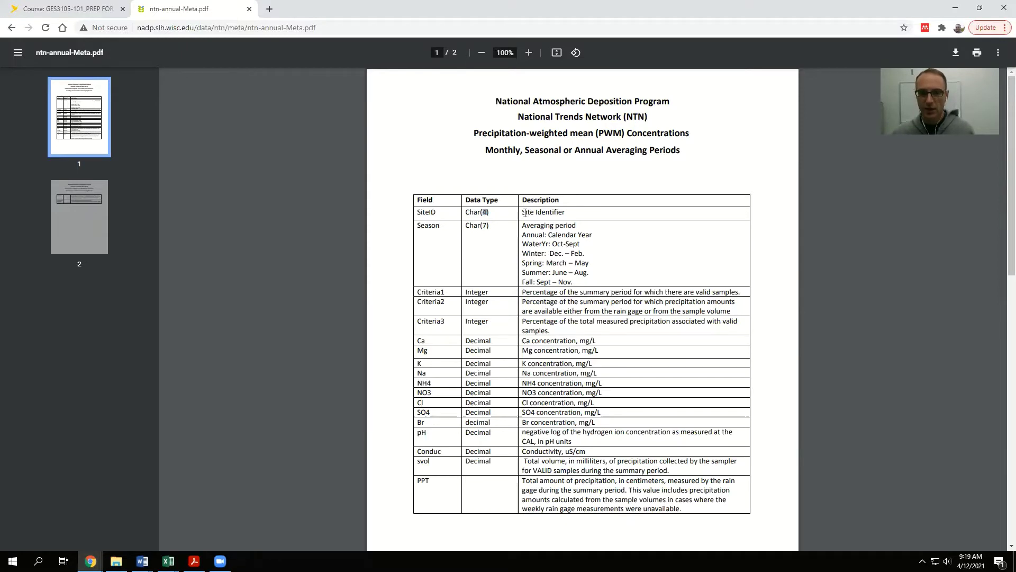
{"action": "left_click_drag", "start_coordinate": [521, 212], "coordinate": [588, 207]}
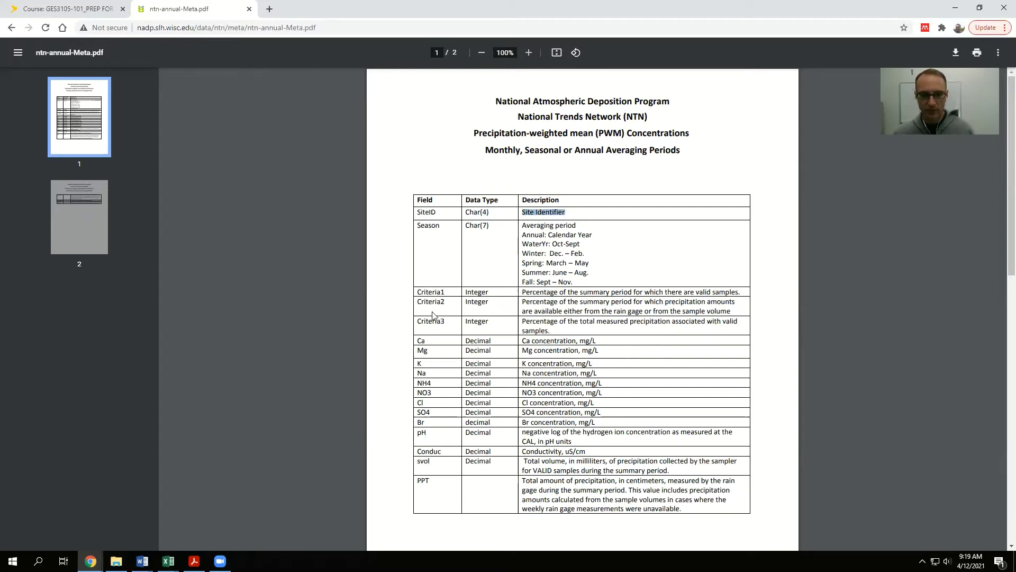
- Examine the Criteria1 to Criteria3 fields in the metadata table, including the description of Criteria1
{"action": "scroll", "coordinate": [430, 309], "scroll_direction": "down", "scroll_amount": 3}
{"action": "scroll", "coordinate": [433, 275], "scroll_direction": "up", "scroll_amount": 3}
{"action": "left_click_drag", "start_coordinate": [416, 291], "coordinate": [451, 316]}
{"action": "left_click", "coordinate": [459, 321]}
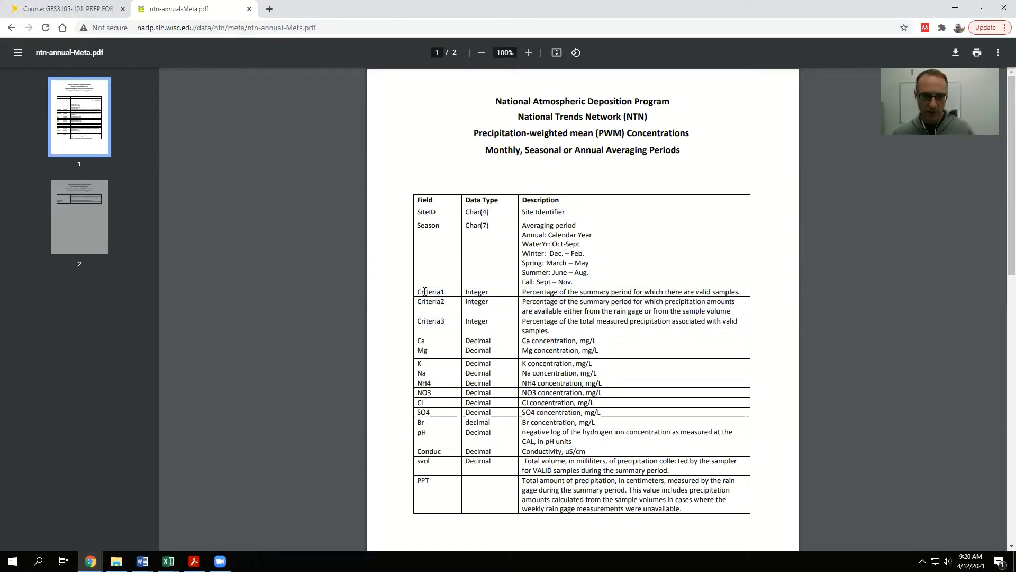
{"action": "left_click_drag", "start_coordinate": [417, 292], "coordinate": [445, 293]}
{"action": "left_click_drag", "start_coordinate": [522, 292], "coordinate": [739, 294]}
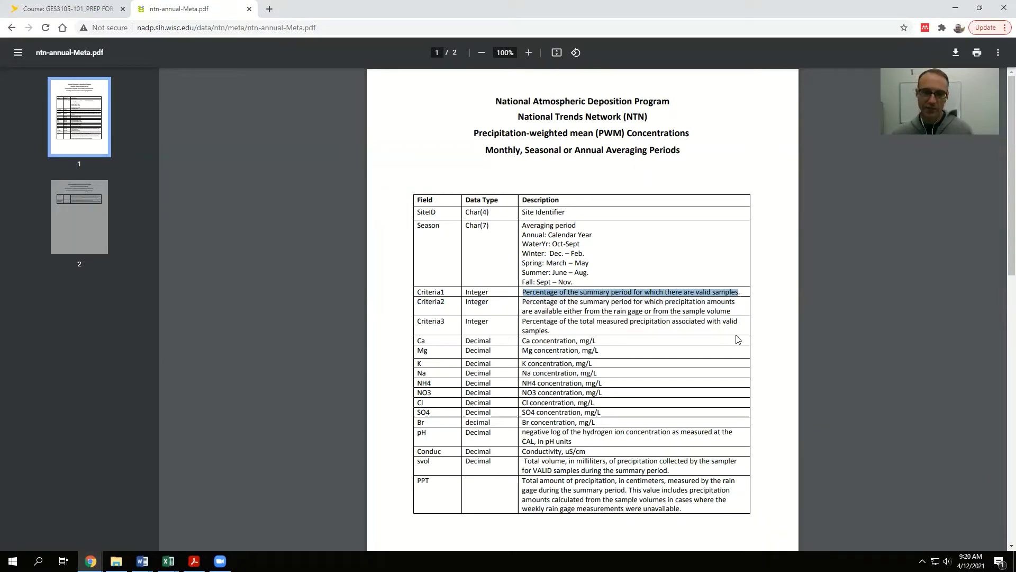
{"action": "scroll", "coordinate": [488, 375], "scroll_direction": "down", "scroll_amount": 2}
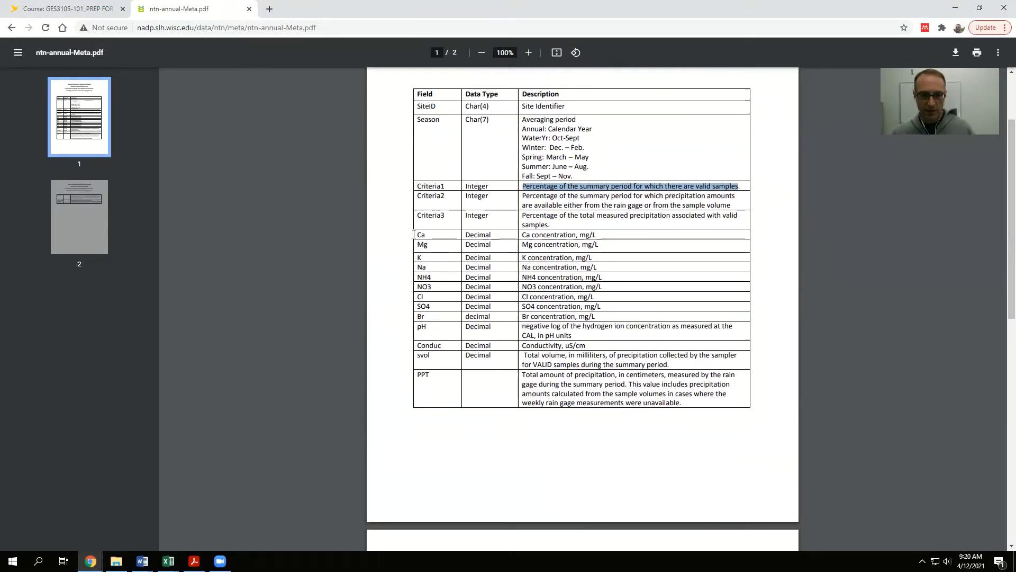
- Review the concentration fields starting at Ca, the svol and PPT fields, and the remaining fields on page 2 of the metadata
{"action": "left_click_drag", "start_coordinate": [416, 235], "coordinate": [427, 234]}
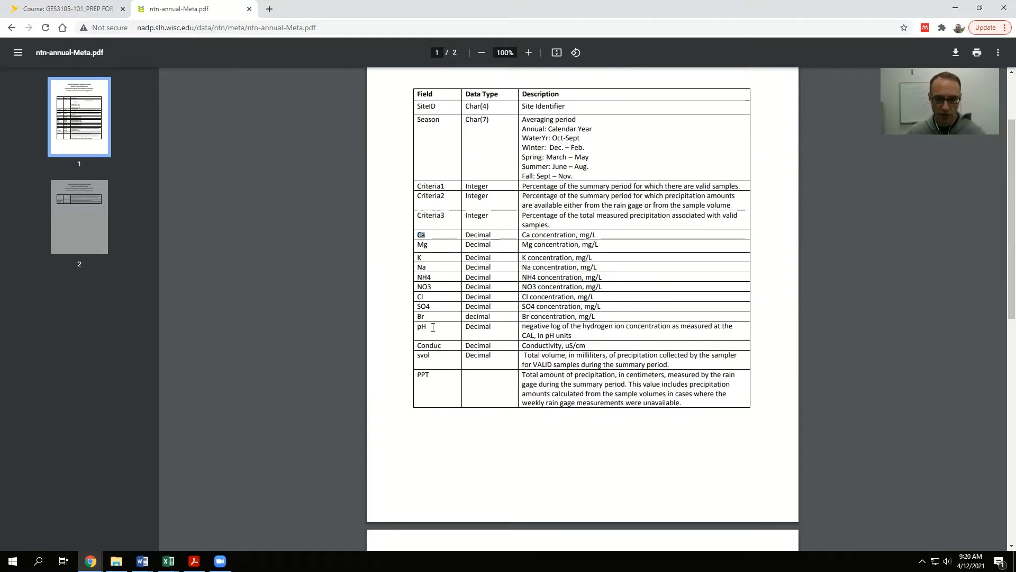
{"action": "left_click_drag", "start_coordinate": [416, 344], "coordinate": [432, 357]}
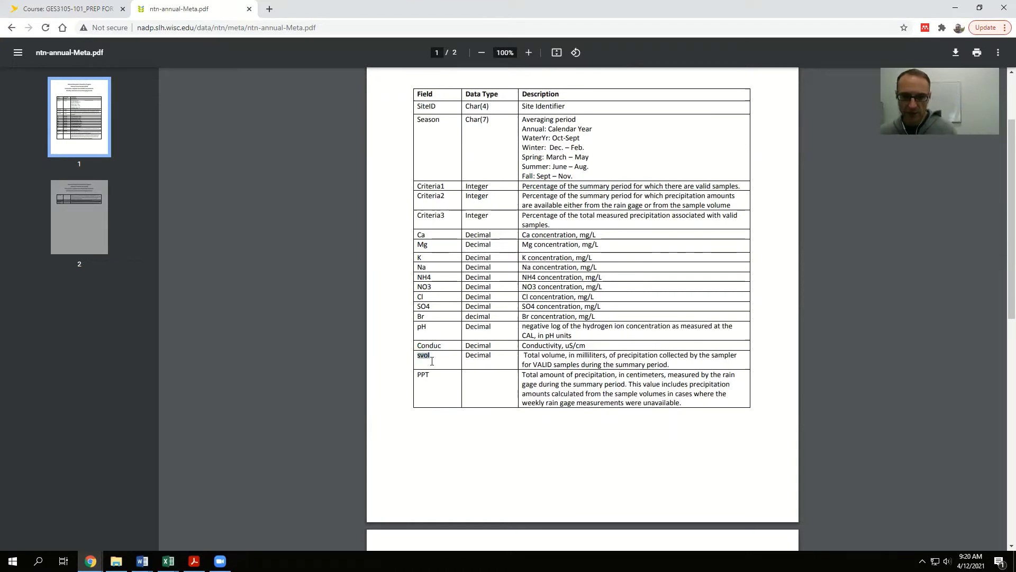
{"action": "left_click_drag", "start_coordinate": [415, 374], "coordinate": [431, 375]}
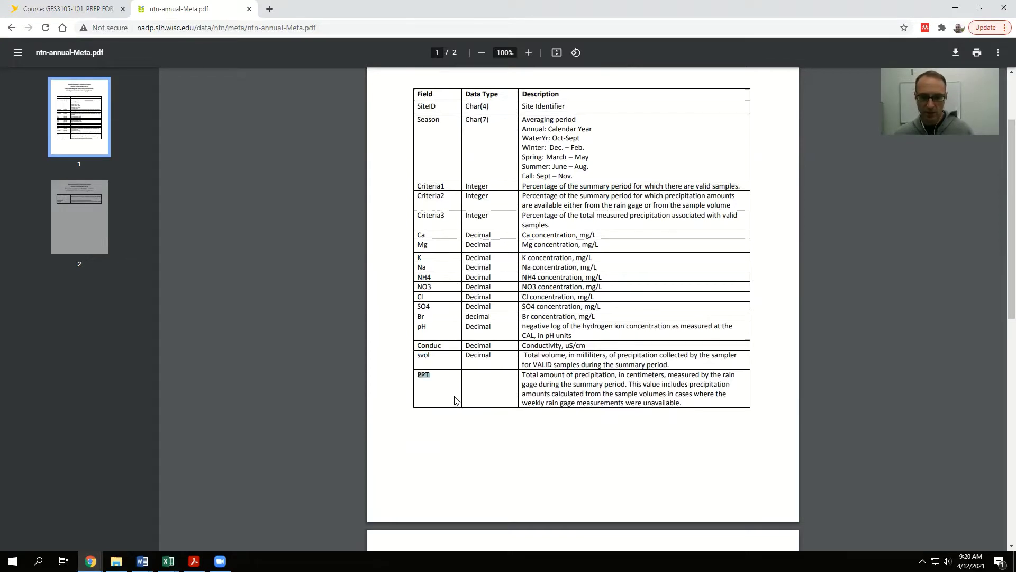
{"action": "scroll", "coordinate": [454, 400], "scroll_direction": "down", "scroll_amount": 3}
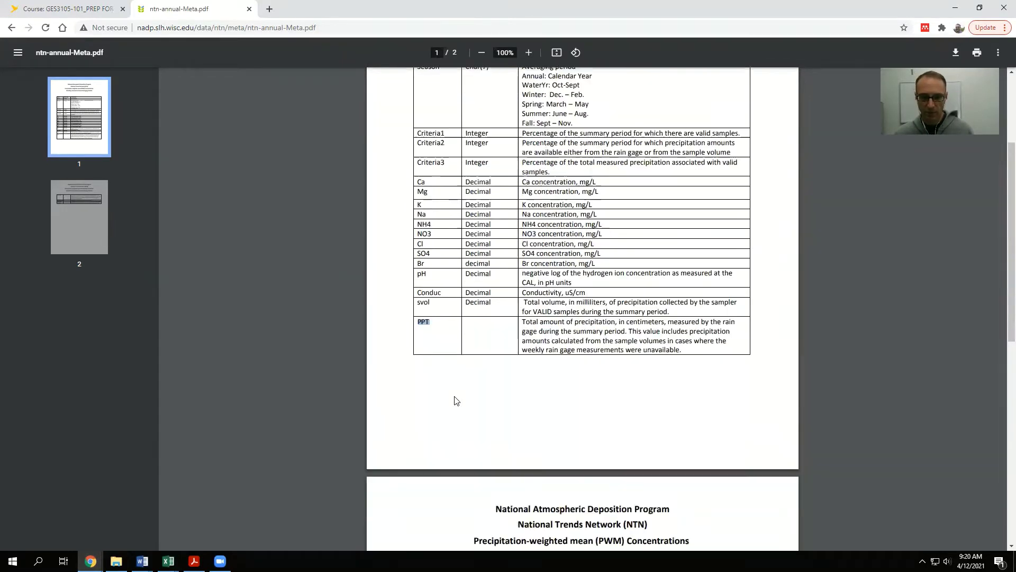
{"action": "scroll", "coordinate": [454, 400], "scroll_direction": "down", "scroll_amount": 3}
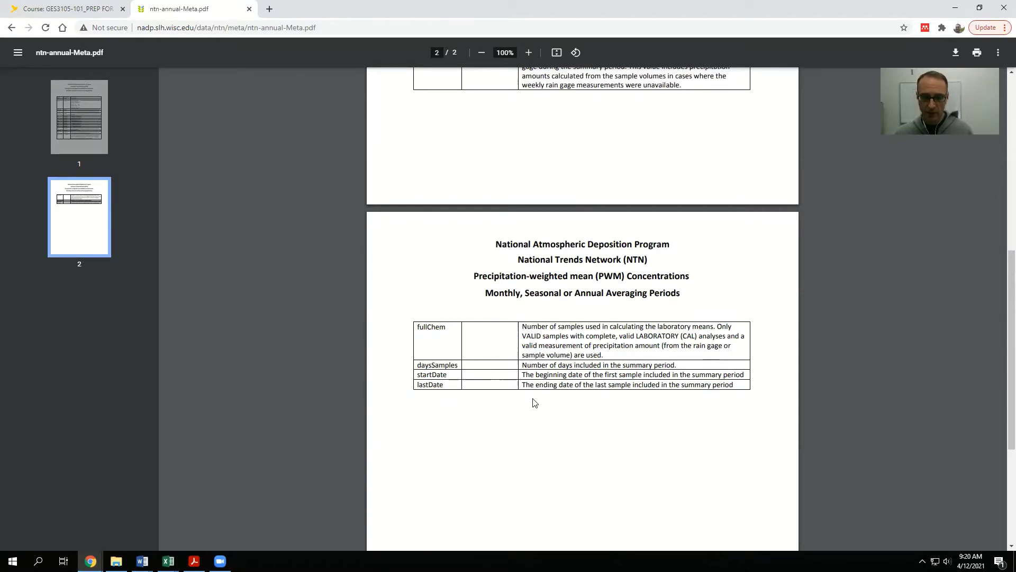
{"action": "scroll", "coordinate": [536, 401], "scroll_direction": "up", "scroll_amount": 8}
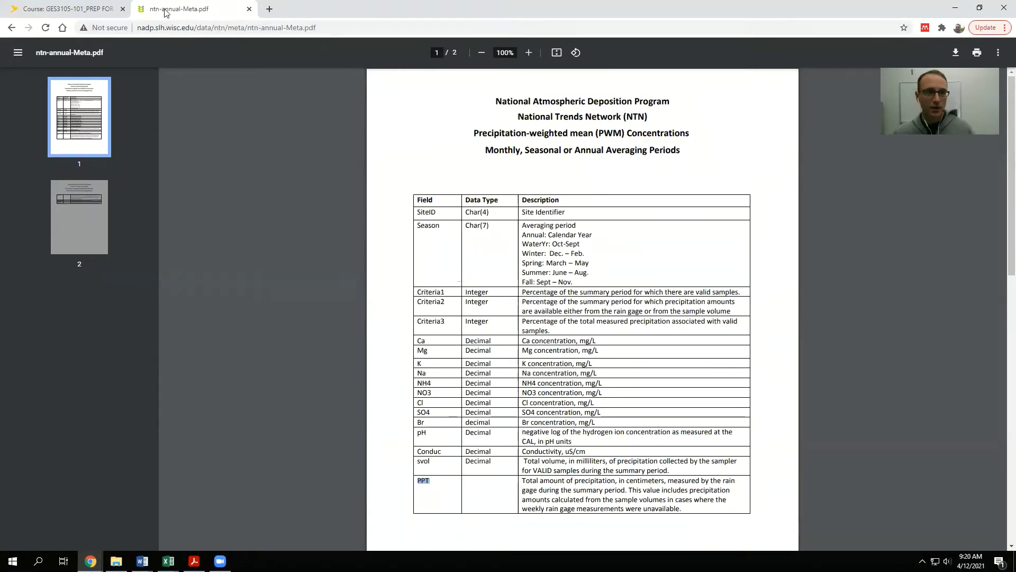
- Return to the data page, download the annual mean concentration datafile NTN-All-cy.csv and open it in Excel
{"action": "left_click", "coordinate": [11, 28]}
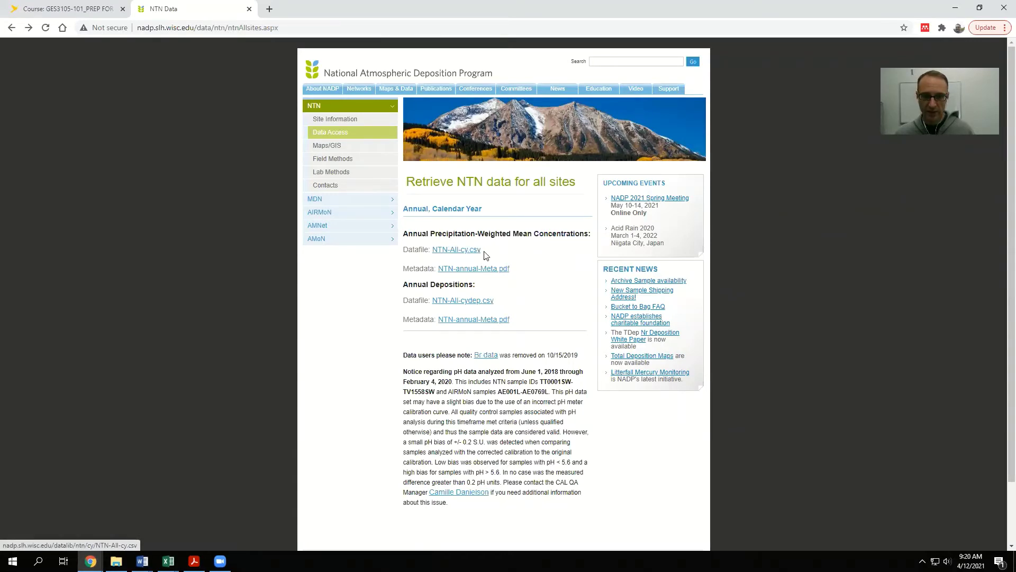
{"action": "left_click", "coordinate": [454, 252]}
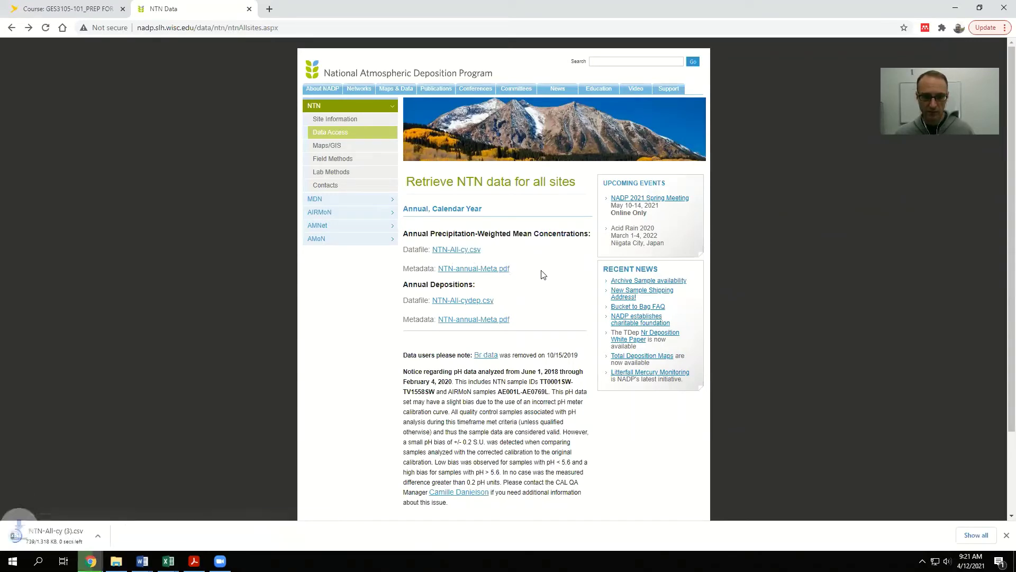
{"action": "left_click", "coordinate": [61, 536]}
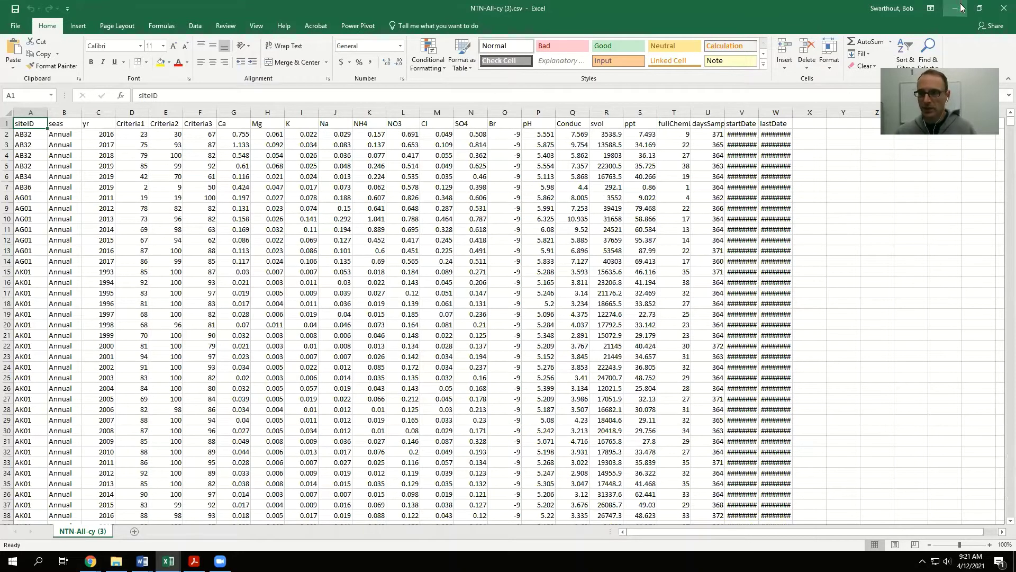
- Create a new blank workbook, then switch to File Explorer and bring up the Downloads folder
{"action": "left_click", "coordinate": [507, 305]}
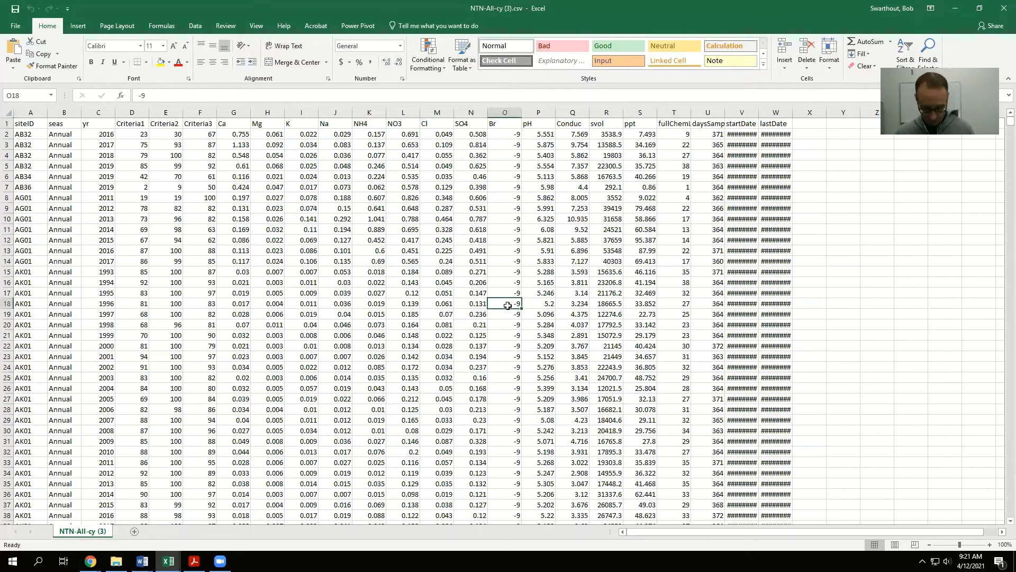
{"action": "key", "text": "ctrl+n"}
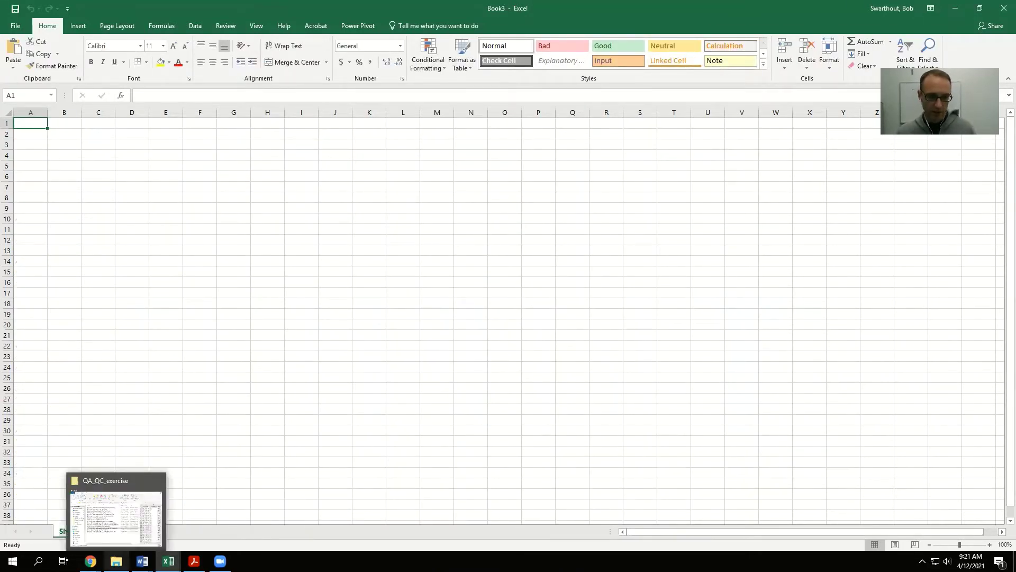
{"action": "left_click", "coordinate": [117, 523]}
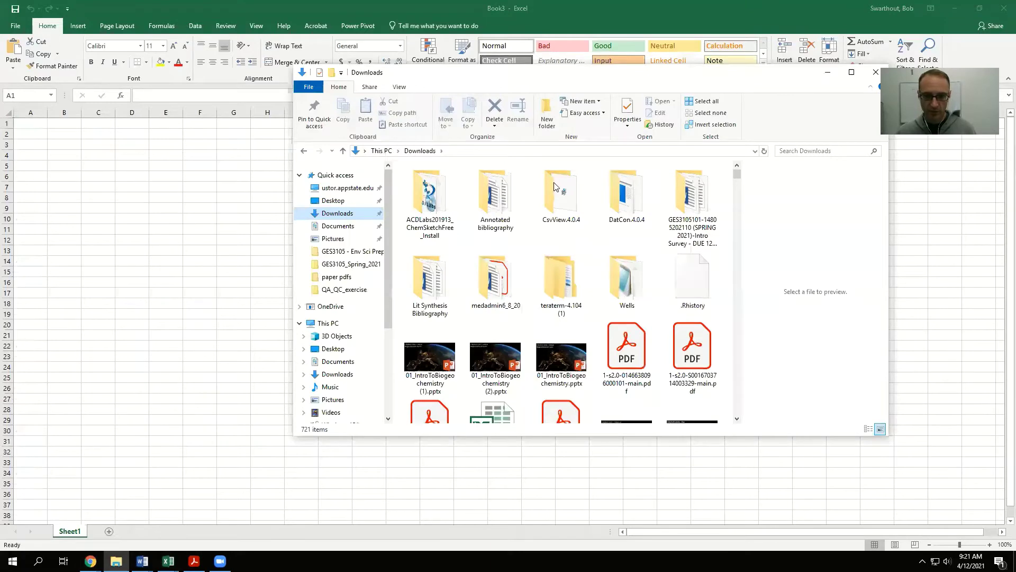
{"action": "scroll", "coordinate": [582, 249], "scroll_direction": "down", "scroll_amount": 5}
{"action": "scroll", "coordinate": [591, 279], "scroll_direction": "up", "scroll_amount": 8}
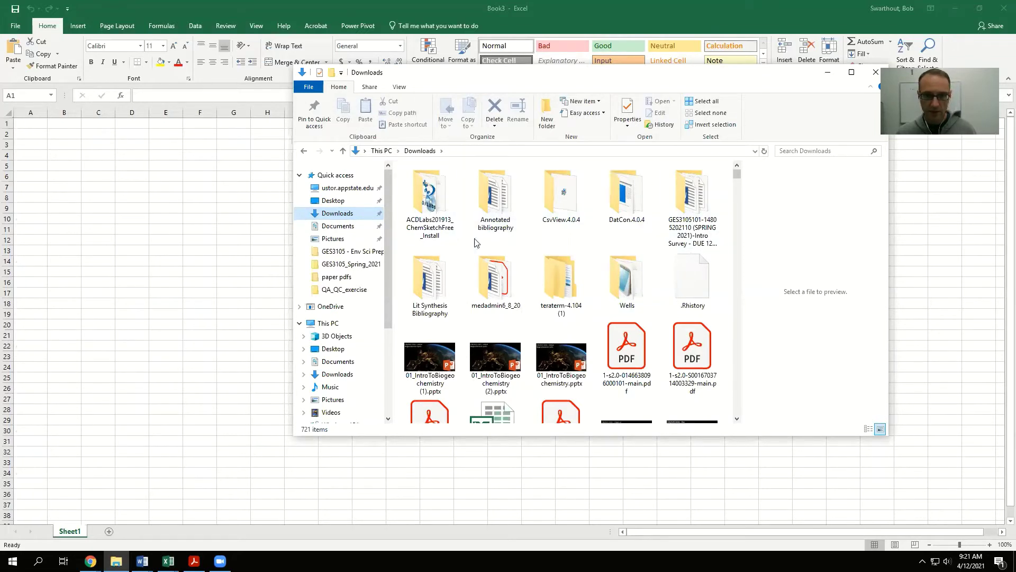
- Show the Downloads folder contents in List view, sorted by name
{"action": "right_click", "coordinate": [543, 244]}
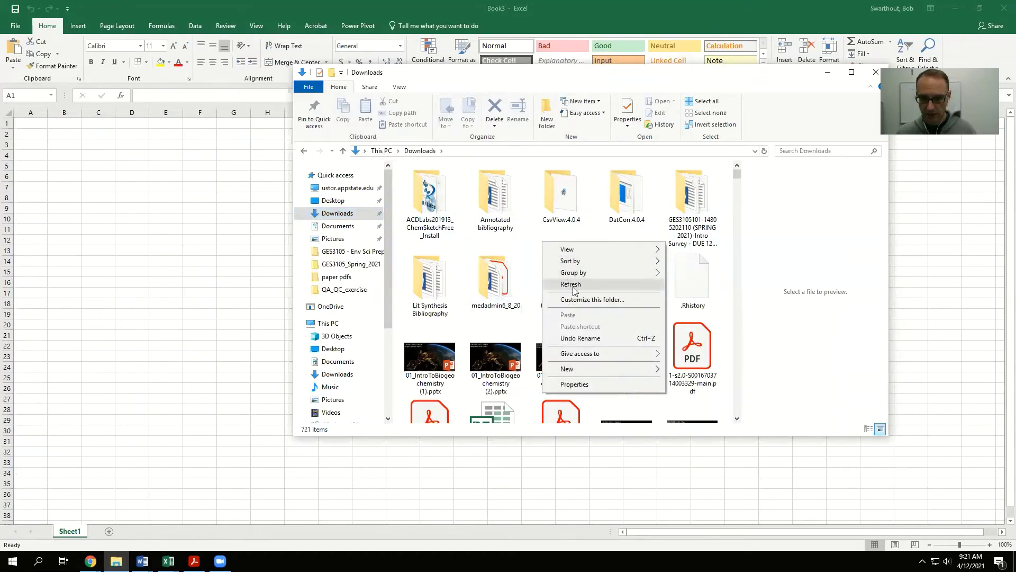
{"action": "mouse_move", "coordinate": [588, 249]}
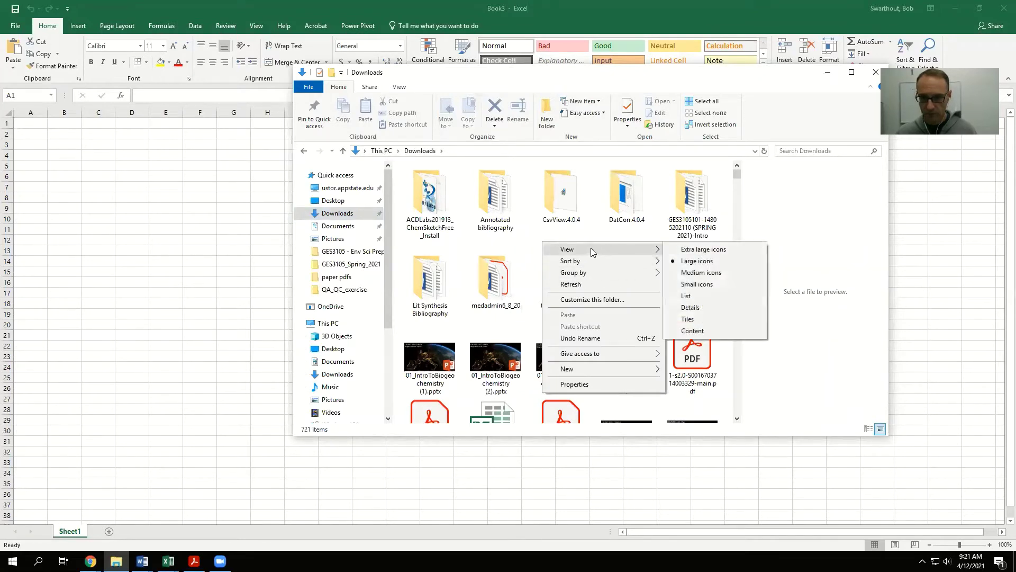
{"action": "left_click", "coordinate": [696, 295]}
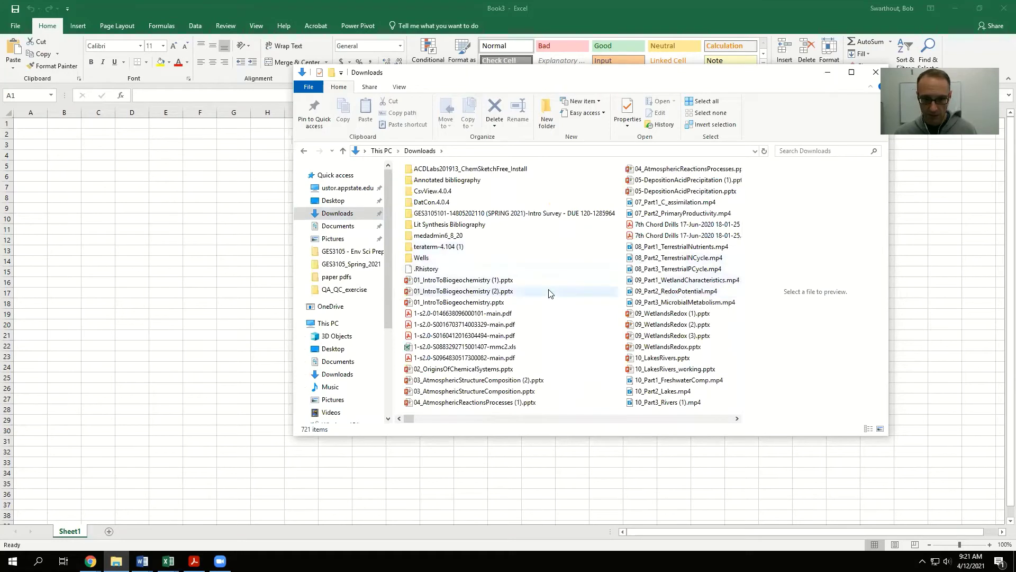
{"action": "right_click", "coordinate": [549, 292]}
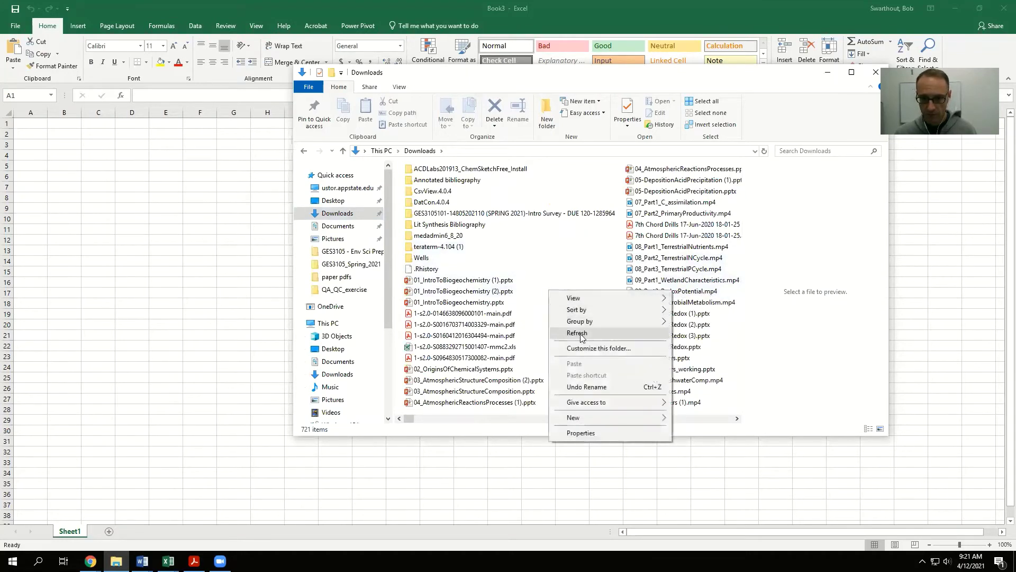
{"action": "mouse_move", "coordinate": [586, 307]}
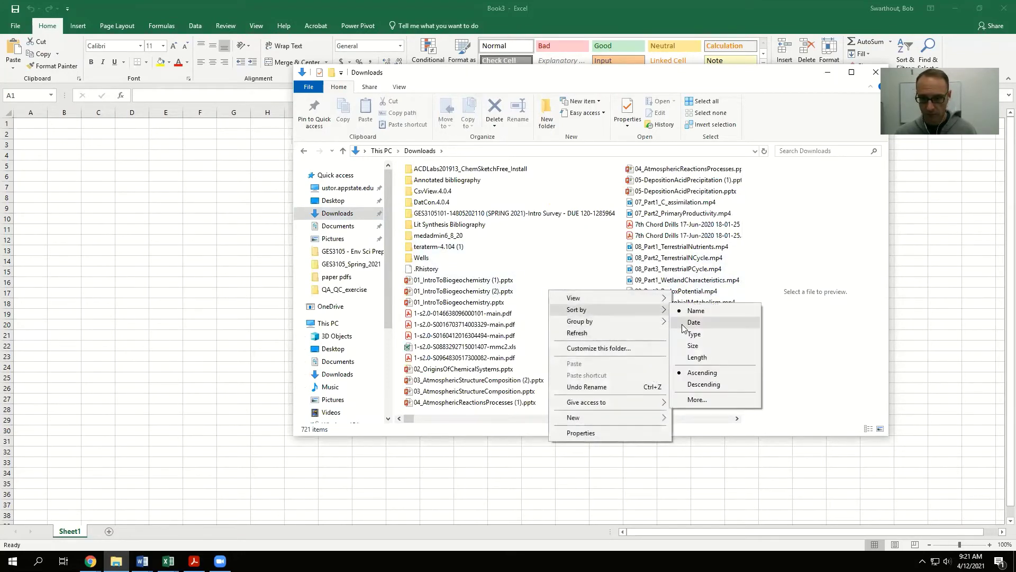
{"action": "left_click", "coordinate": [694, 310]}
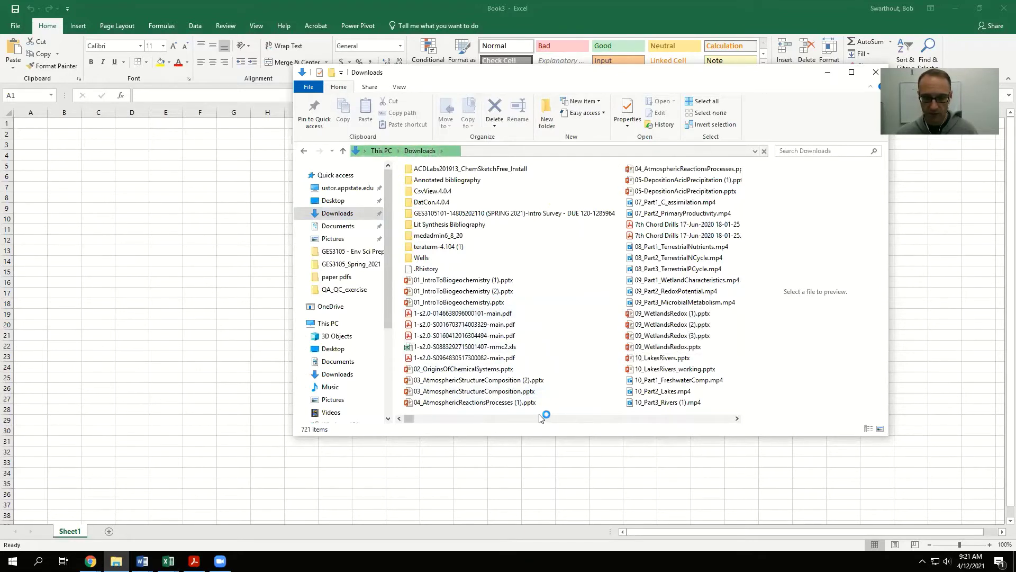
- Find NTN-All-cy (3).csv in the Downloads folder and open it in Excel
{"action": "left_click", "coordinate": [605, 419]}
{"action": "left_click", "coordinate": [604, 418]}
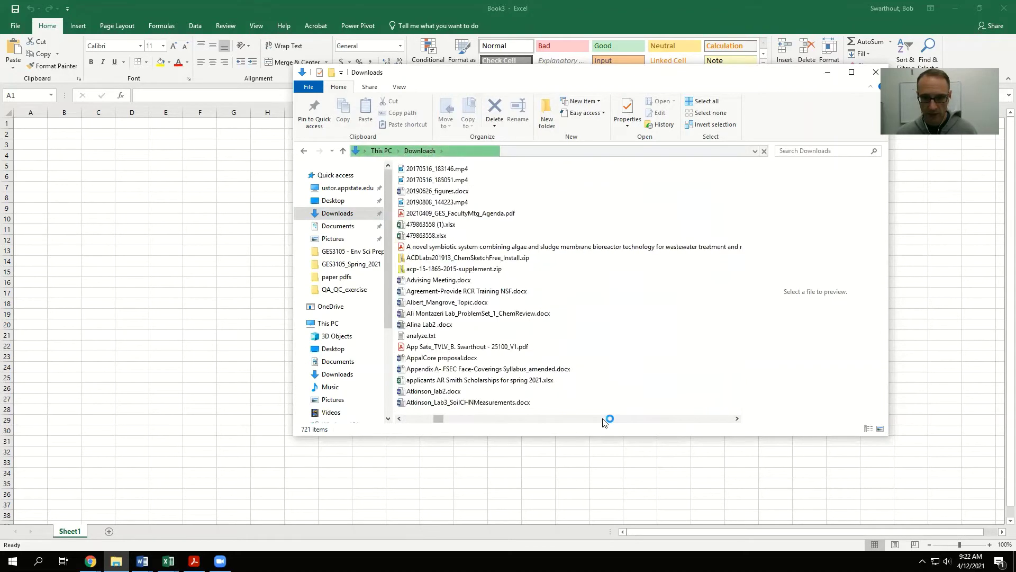
{"action": "left_click", "coordinate": [684, 418]}
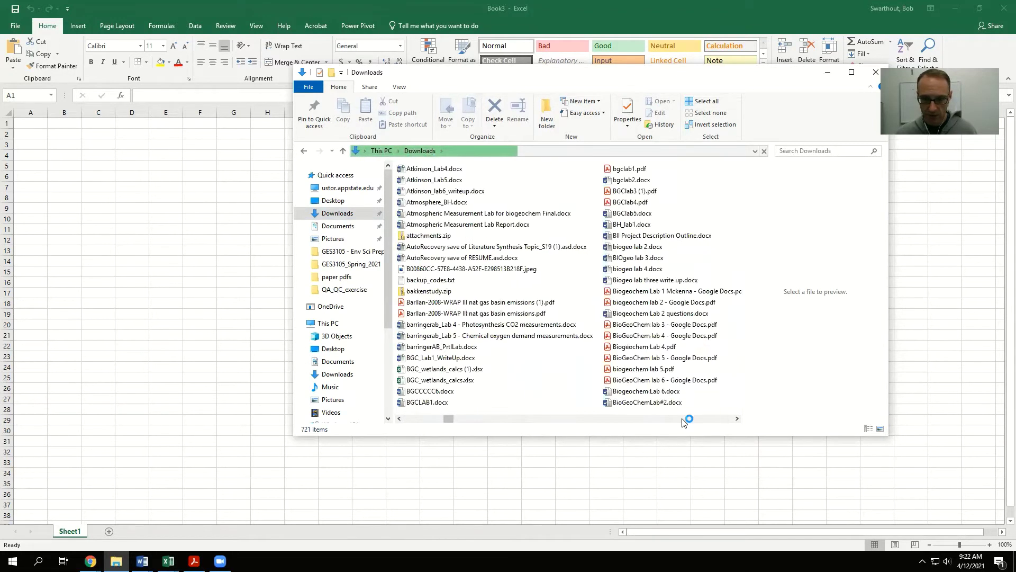
{"action": "left_click", "coordinate": [684, 419]}
{"action": "left_click", "coordinate": [684, 419]}
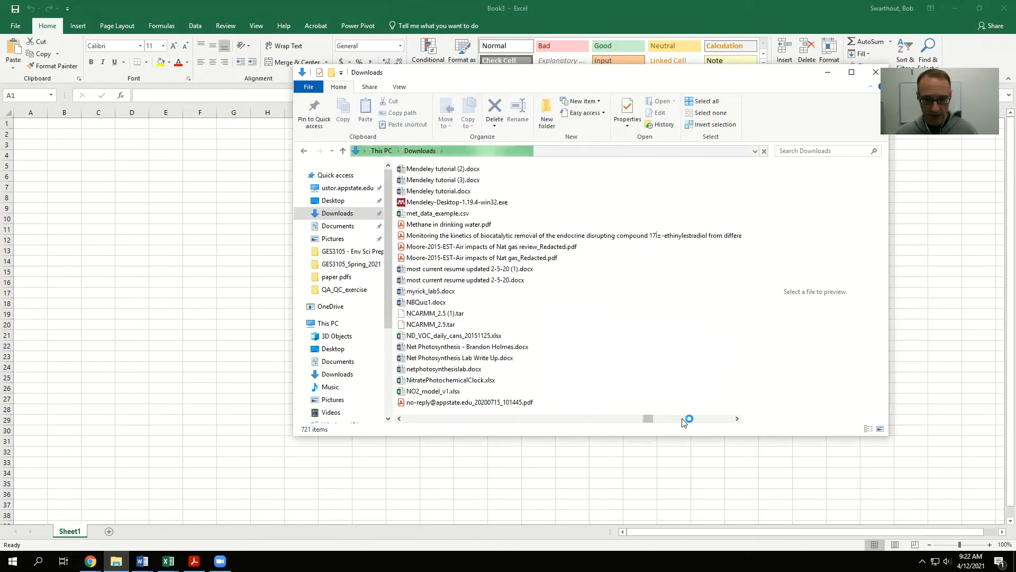
{"action": "left_click", "coordinate": [684, 419]}
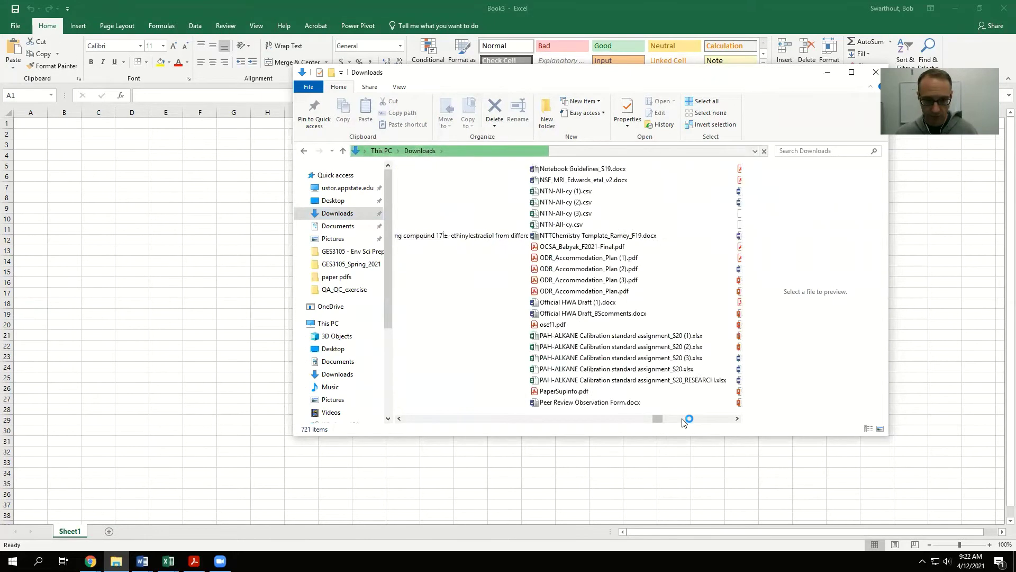
{"action": "left_click", "coordinate": [685, 418]}
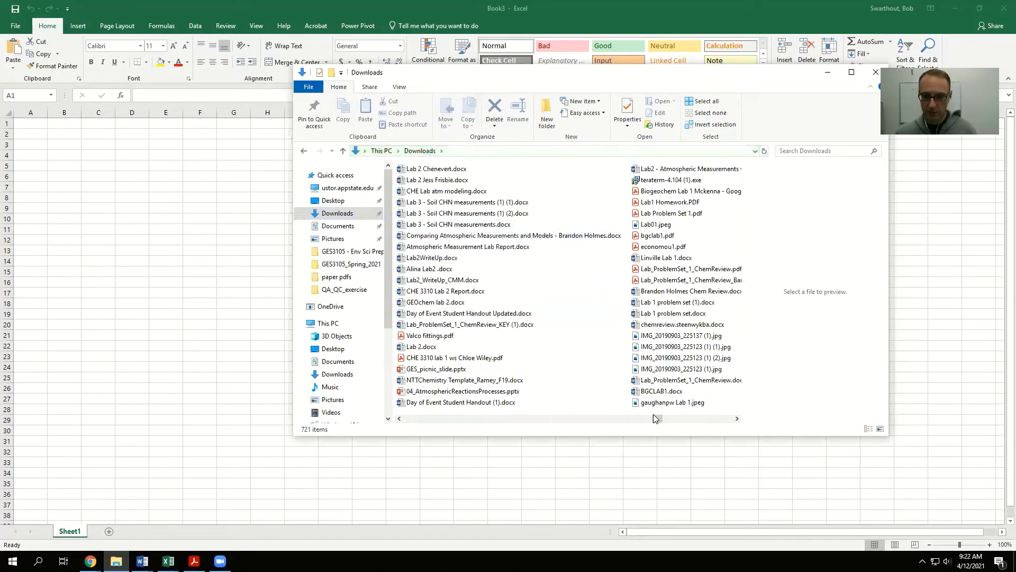
{"action": "mouse_move", "coordinate": [631, 419]}
{"action": "left_mouse_down"}
{"action": "mouse_move", "coordinate": [374, 427]}
{"action": "mouse_move", "coordinate": [407, 422]}
{"action": "left_mouse_up"}
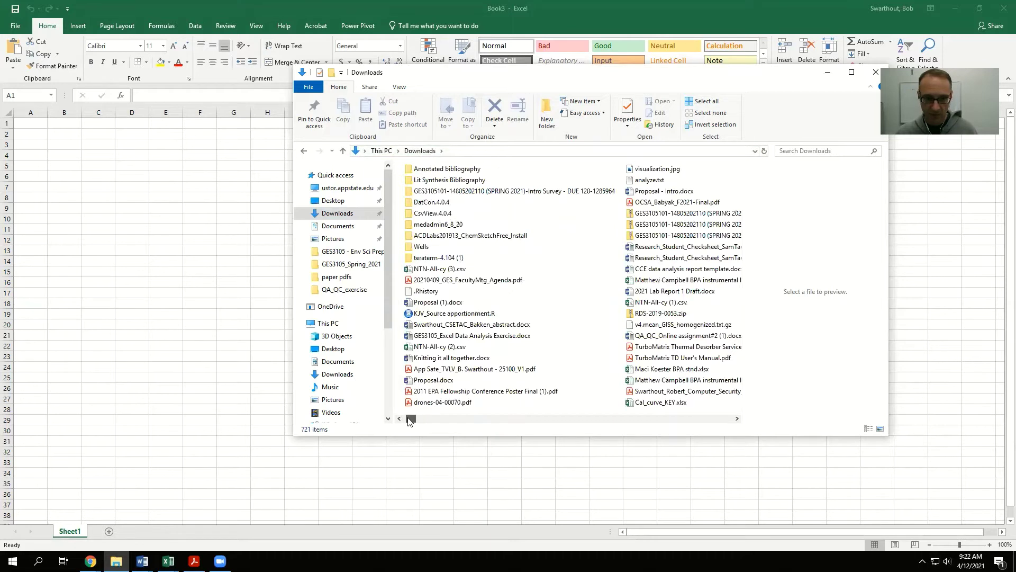
{"action": "left_click", "coordinate": [432, 275]}
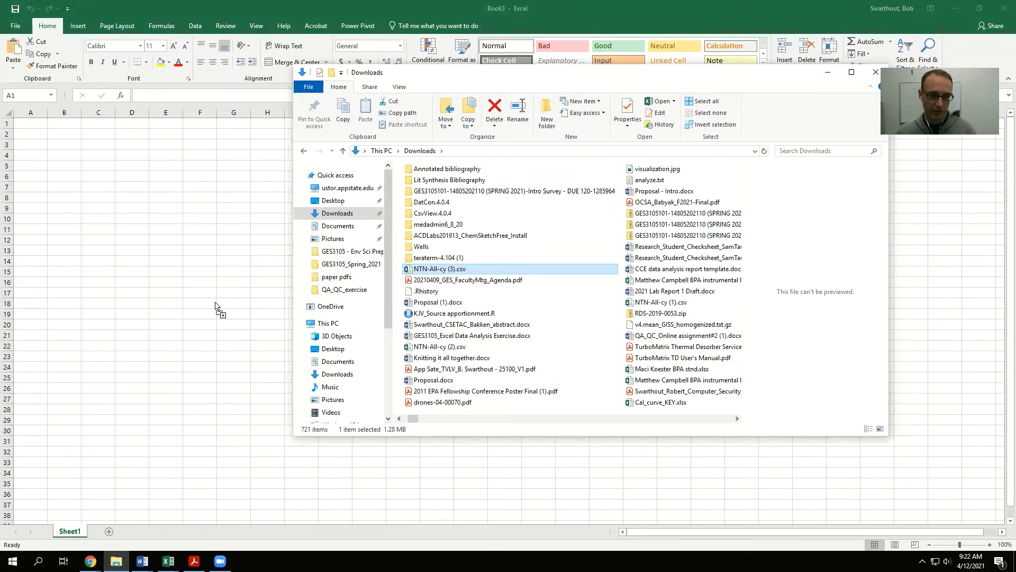
{"action": "left_click_drag", "start_coordinate": [215, 306], "coordinate": [185, 284]}
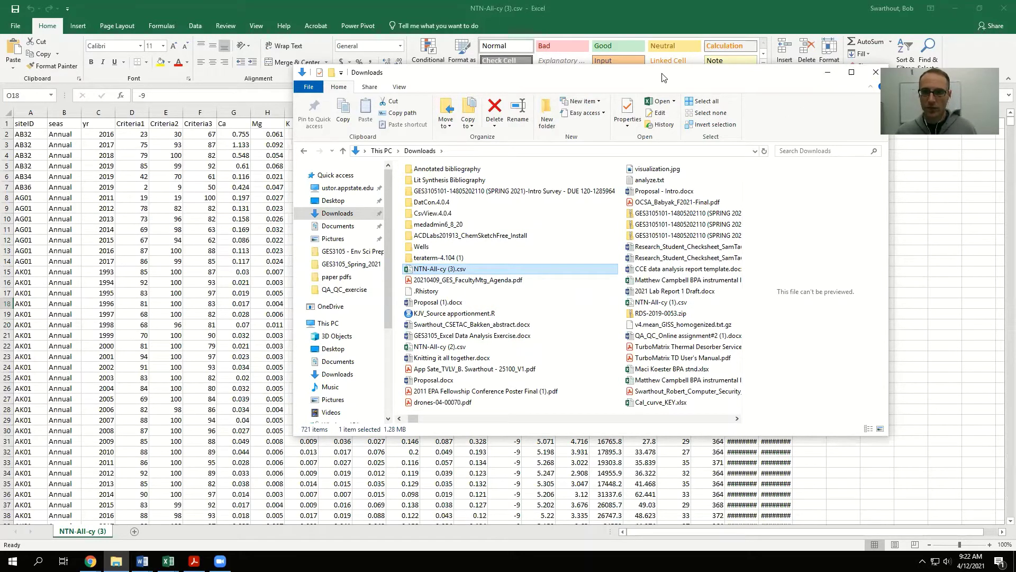
- Close the Downloads window, the opened CSV workbook and the blank workbooks Book3 and Book2
{"action": "left_click", "coordinate": [876, 72]}
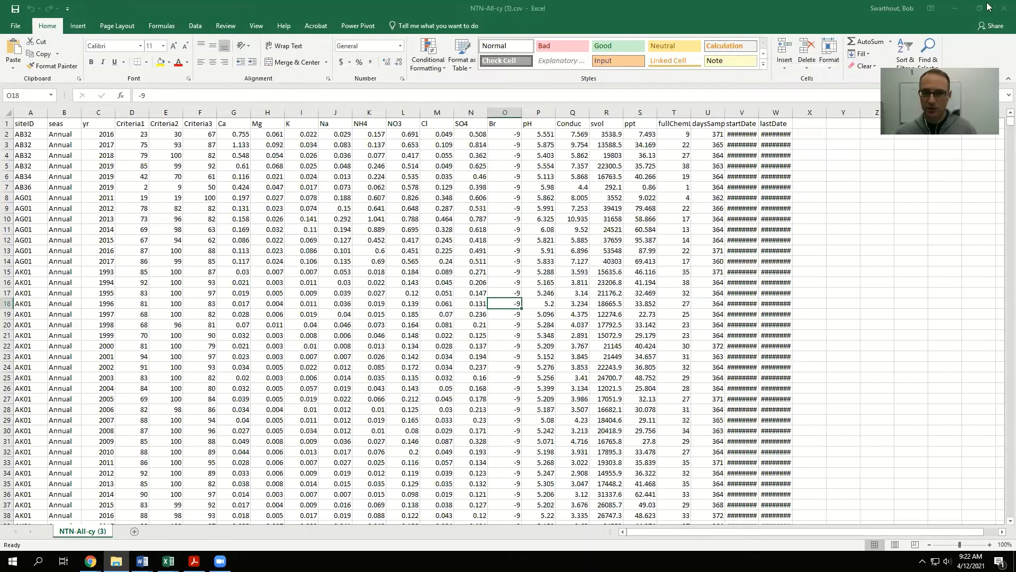
{"action": "left_click", "coordinate": [1003, 8]}
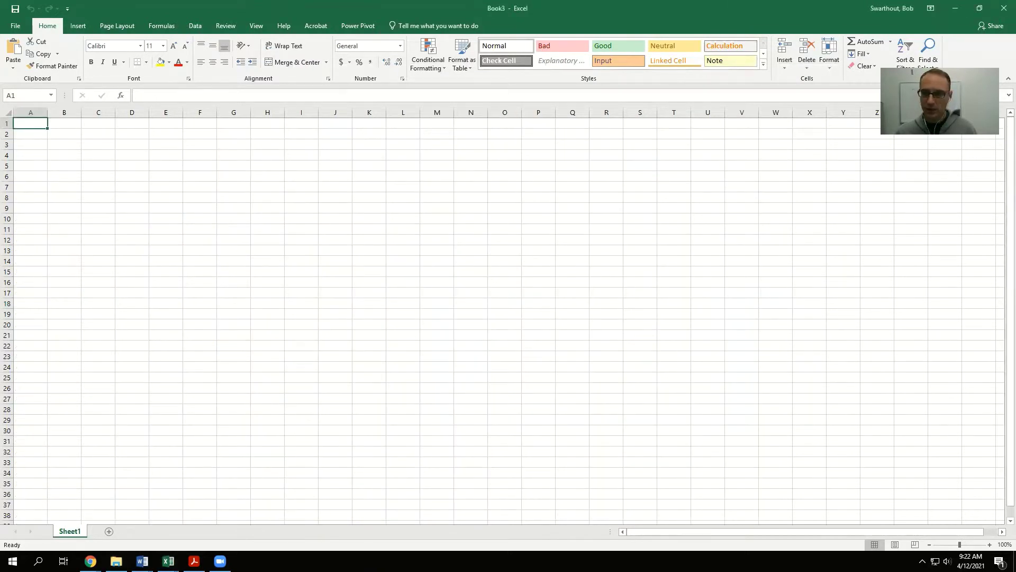
{"action": "left_click", "coordinate": [1004, 8]}
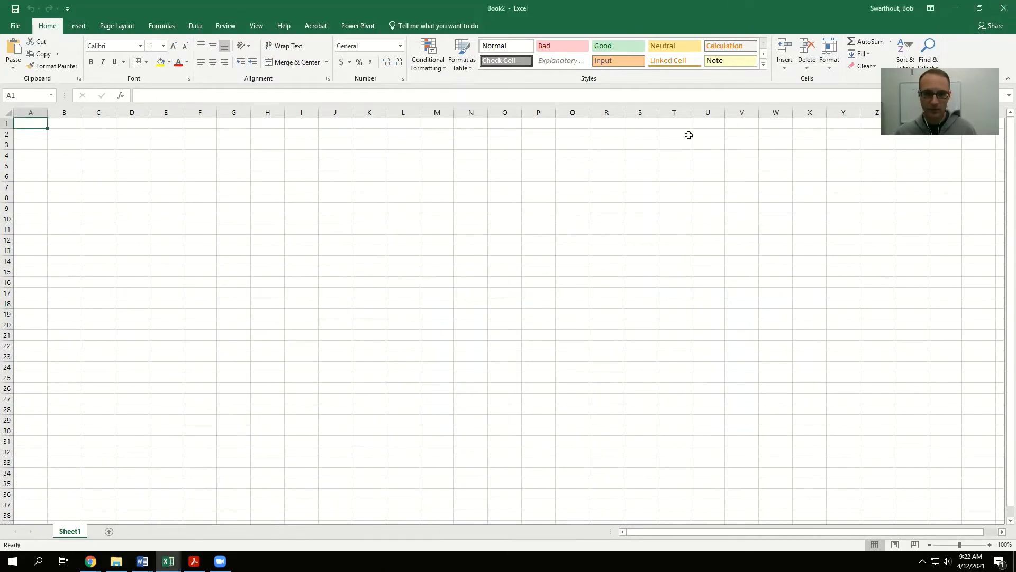
{"action": "left_click", "coordinate": [1004, 8]}
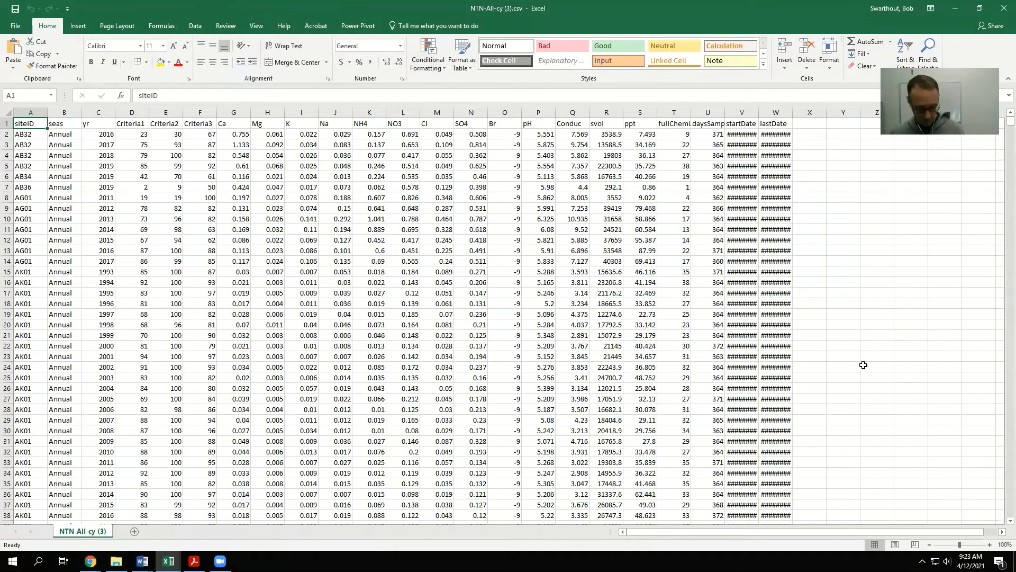
{"action": "key", "text": "alt+Tab"}
{"action": "key", "text": "alt+Tab"}
{"action": "key", "text": "alt+Tab"}
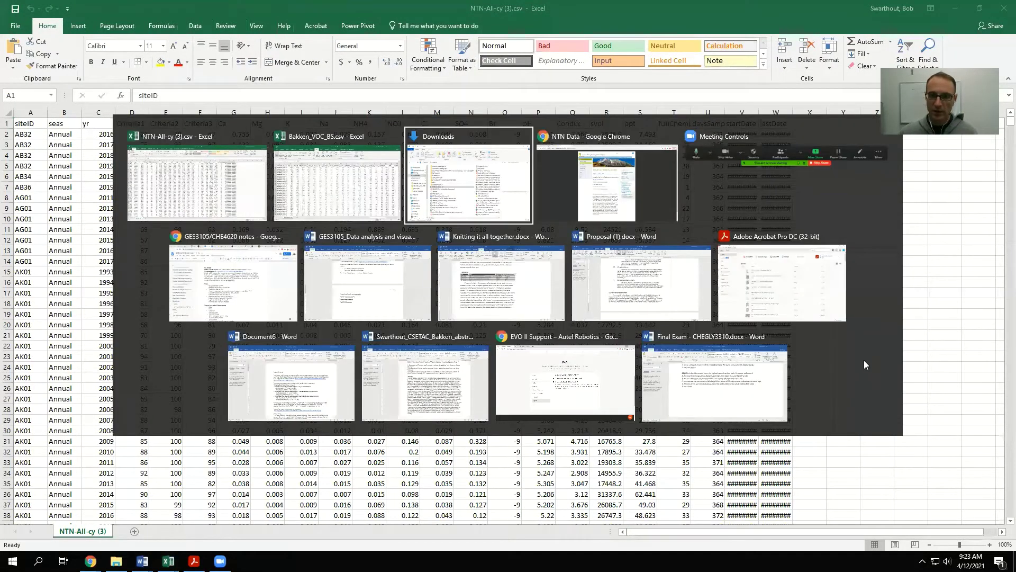
{"action": "key", "text": "alt+Tab"}
{"action": "key", "text": "alt+Tab"}
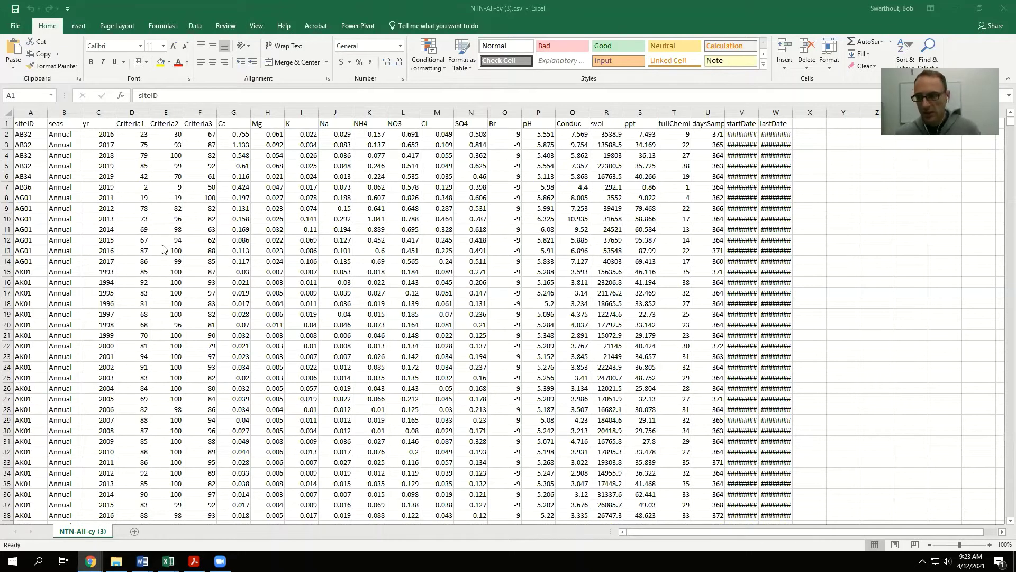
- Examine the siteID and seas header cells and the first seas entry in B2
{"action": "left_click", "coordinate": [31, 126]}
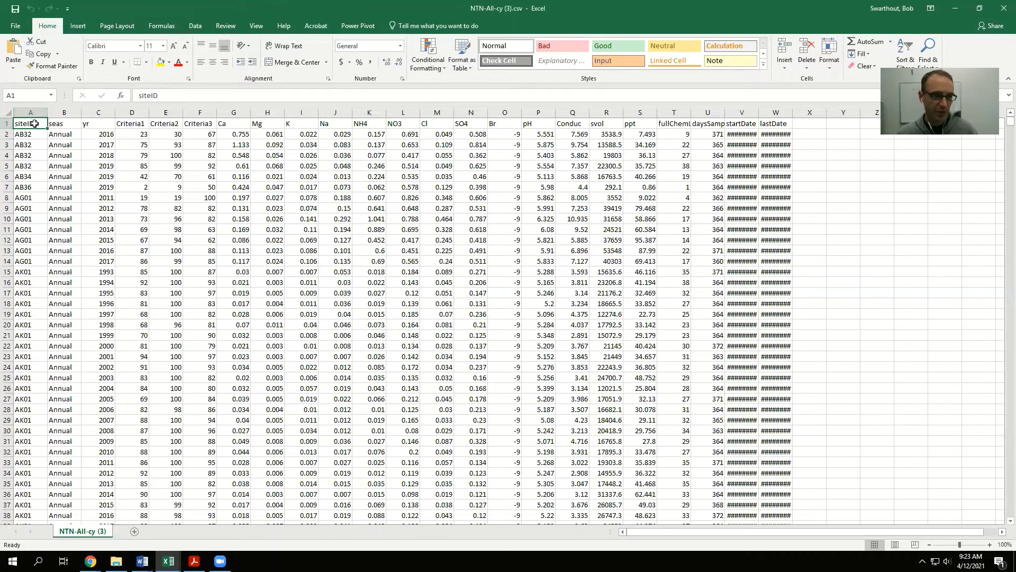
{"action": "left_click", "coordinate": [64, 123]}
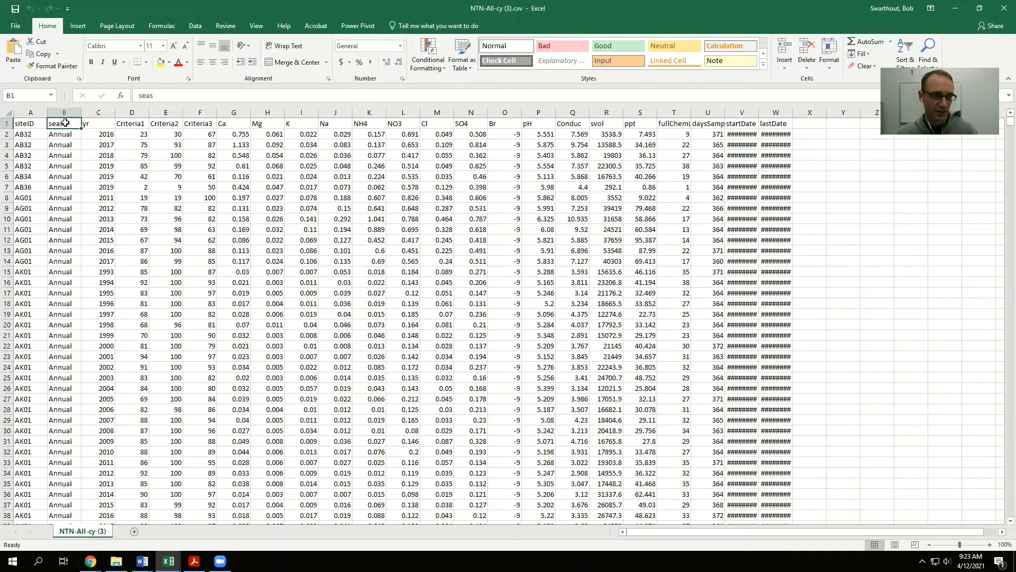
{"action": "left_click", "coordinate": [58, 134]}
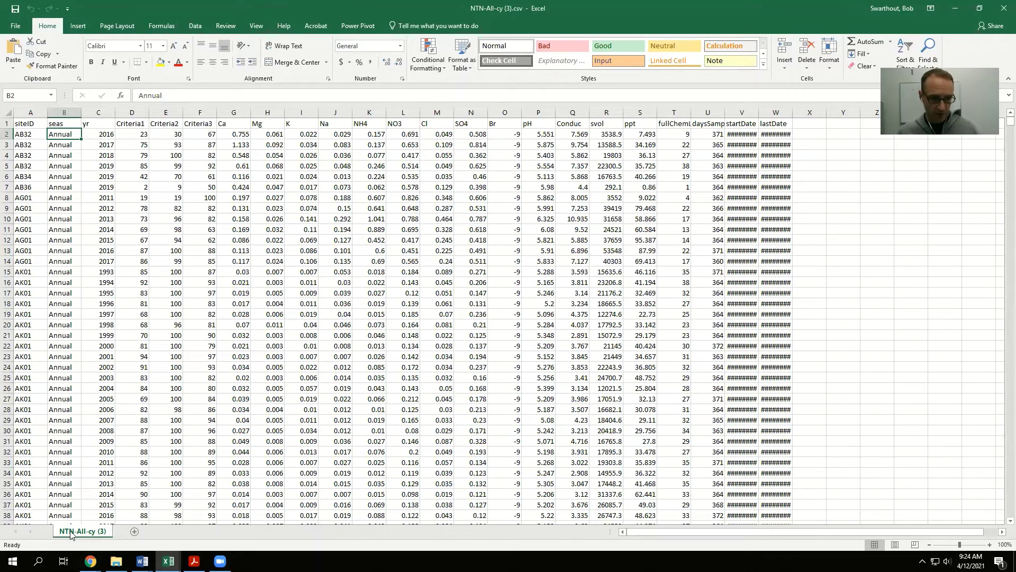
- Add a new worksheet to the CSV workbook and switch between it and the NTN-All-cy (3) sheet, ending on the data sheet
{"action": "left_click", "coordinate": [134, 532]}
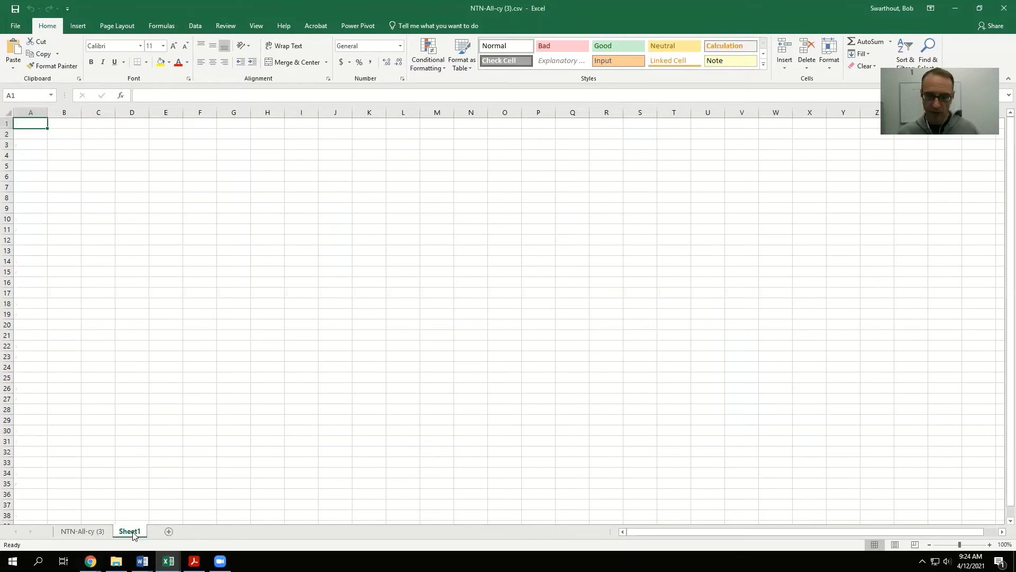
{"action": "left_click", "coordinate": [103, 532]}
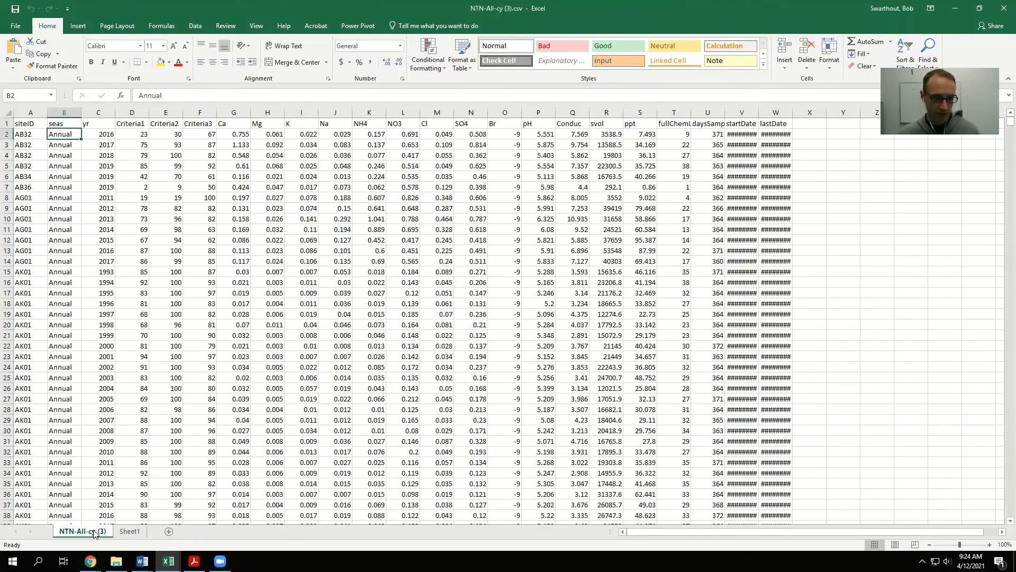
{"action": "left_click", "coordinate": [132, 532]}
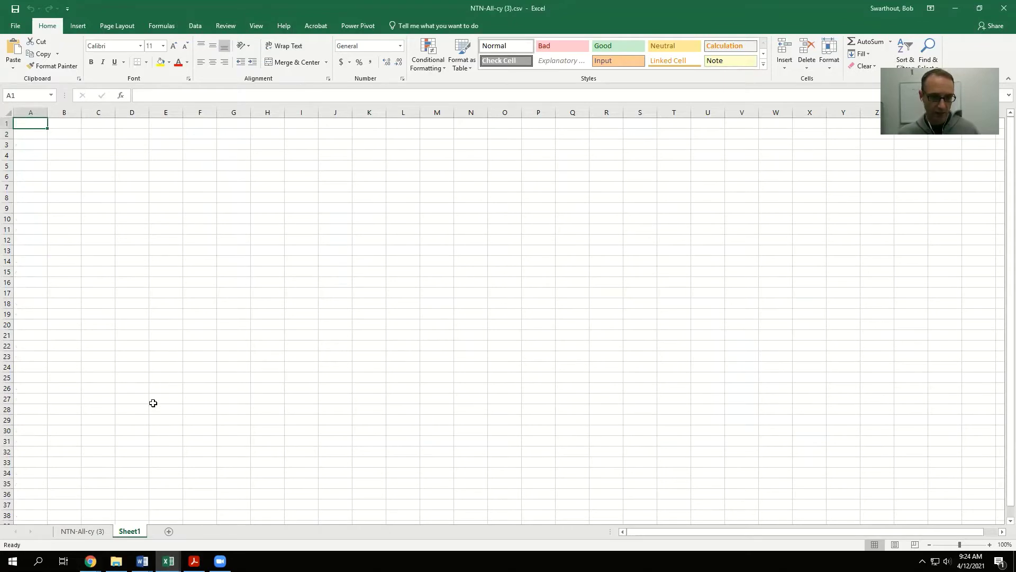
{"action": "left_click", "coordinate": [90, 532]}
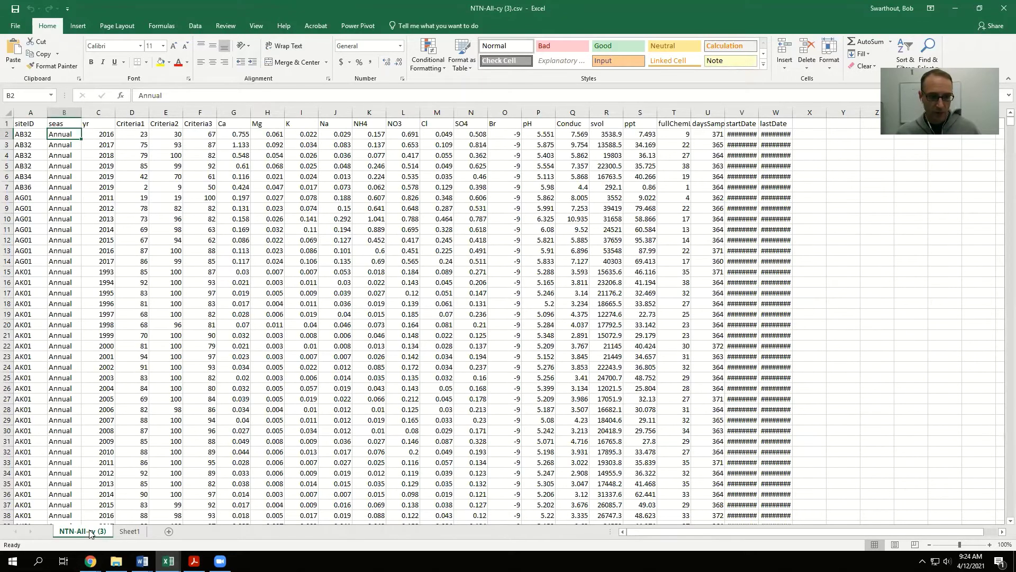
{"action": "left_click", "coordinate": [134, 532]}
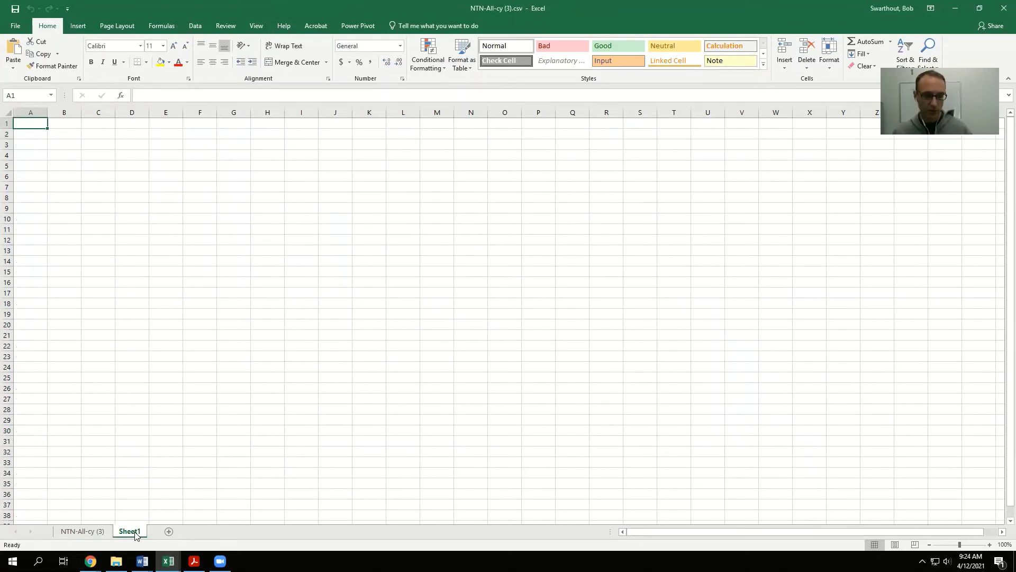
{"action": "left_click", "coordinate": [82, 531]}
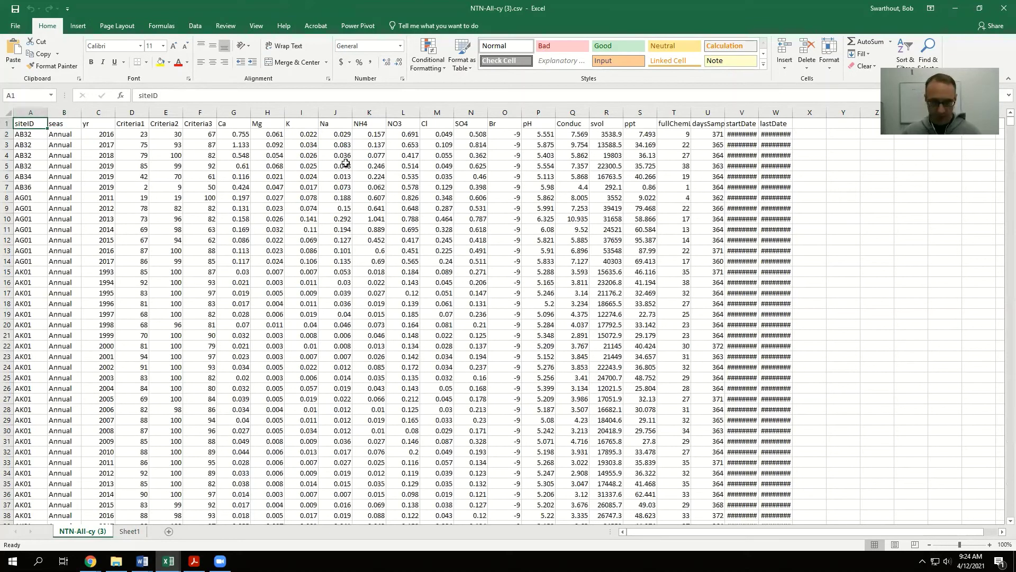
- Look through the NTN-All-cy (3) data and move the active cell step by step from A1 to A7
{"action": "scroll", "coordinate": [375, 337], "scroll_direction": "down", "scroll_amount": 15}
{"action": "scroll", "coordinate": [375, 337], "scroll_direction": "up", "scroll_amount": 15}
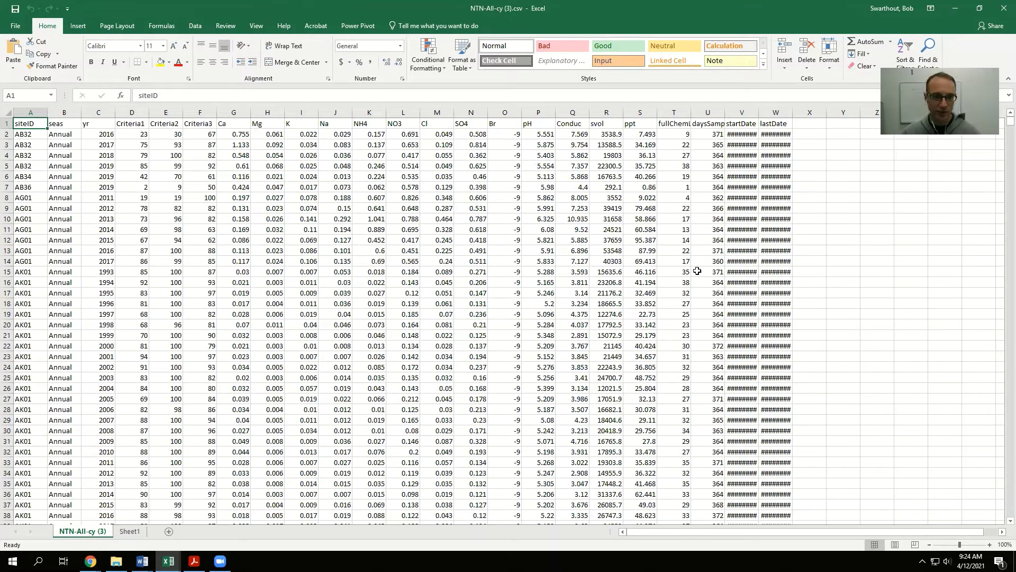
{"action": "key", "text": "Right"}
{"action": "key", "text": "Right"}
{"action": "key", "text": "Right"}
{"action": "key", "text": "Down"}
{"action": "key", "text": "Down"}
{"action": "key", "text": "Down"}
{"action": "key", "text": "Left"}
{"action": "key", "text": "Down"}
{"action": "key", "text": "Left"}
{"action": "key", "text": "Down"}
{"action": "key", "text": "Down"}
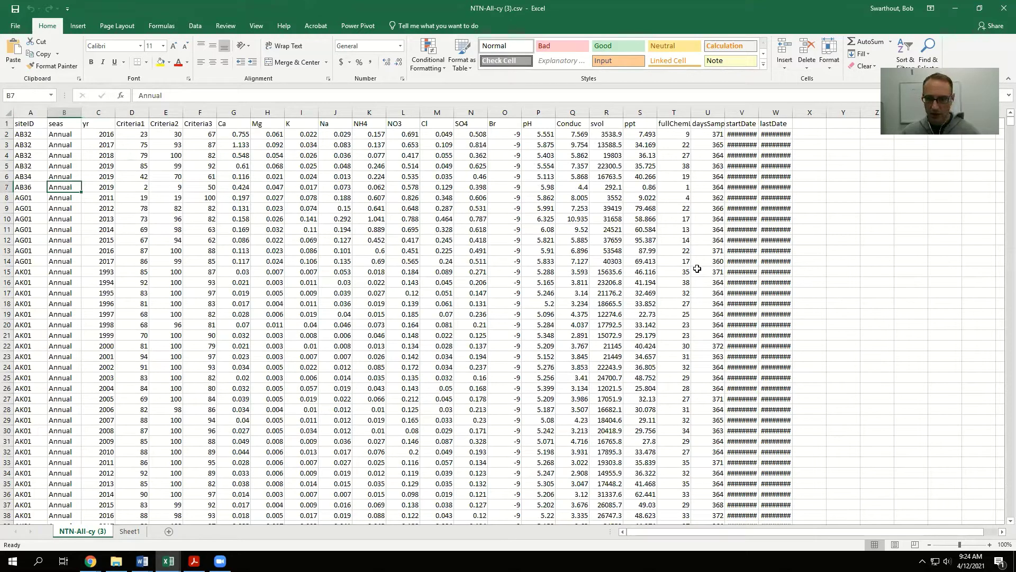
{"action": "key", "text": "Left"}
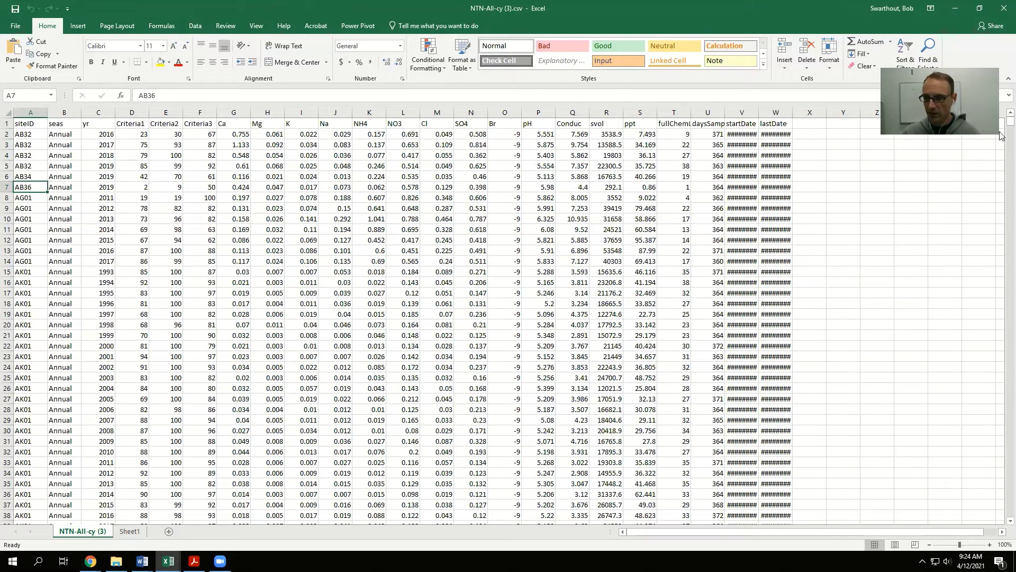
- Select the siteID header in A1, view the last rows of the dataset and return to the first rows
{"action": "mouse_move", "coordinate": [1010, 121]}
{"action": "left_mouse_down"}
{"action": "mouse_move", "coordinate": [1001, 133]}
{"action": "mouse_move", "coordinate": [1000, 309]}
{"action": "mouse_move", "coordinate": [1001, 122]}
{"action": "left_mouse_up"}
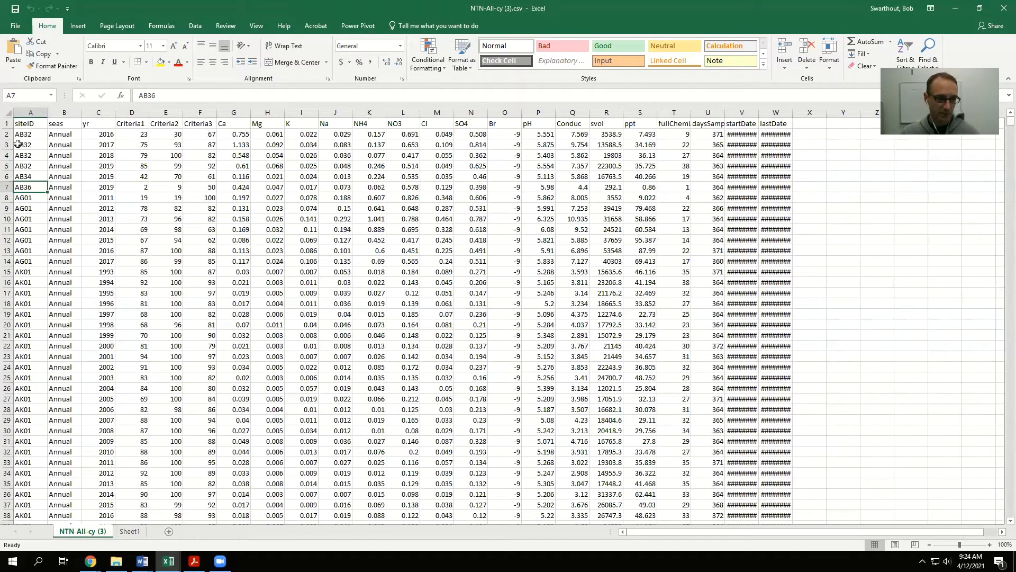
{"action": "left_click", "coordinate": [32, 124]}
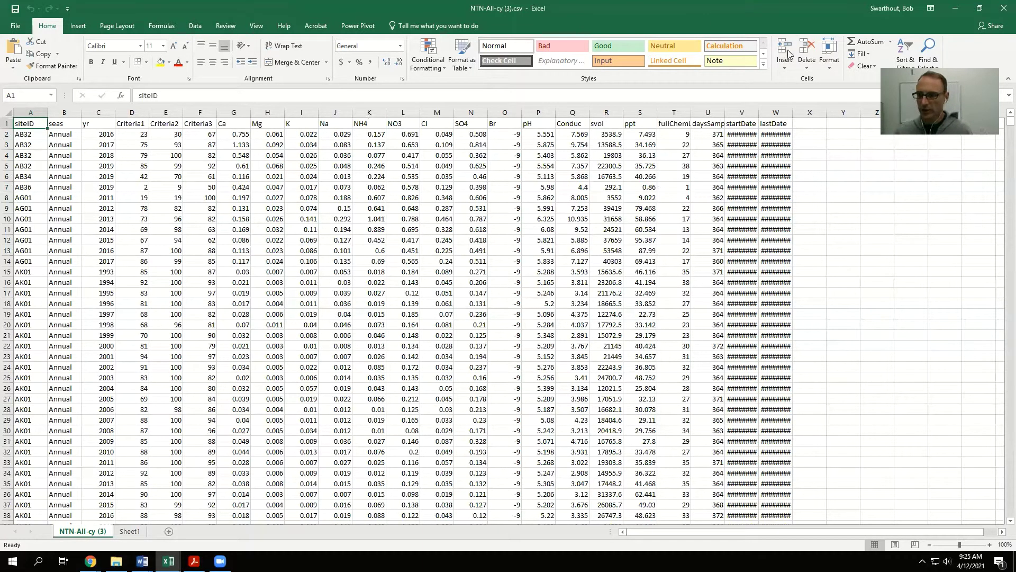
{"action": "scroll", "coordinate": [999, 248], "scroll_direction": "down", "scroll_amount": 20}
{"action": "left_click_drag", "start_coordinate": [1009, 131], "coordinate": [1000, 520]}
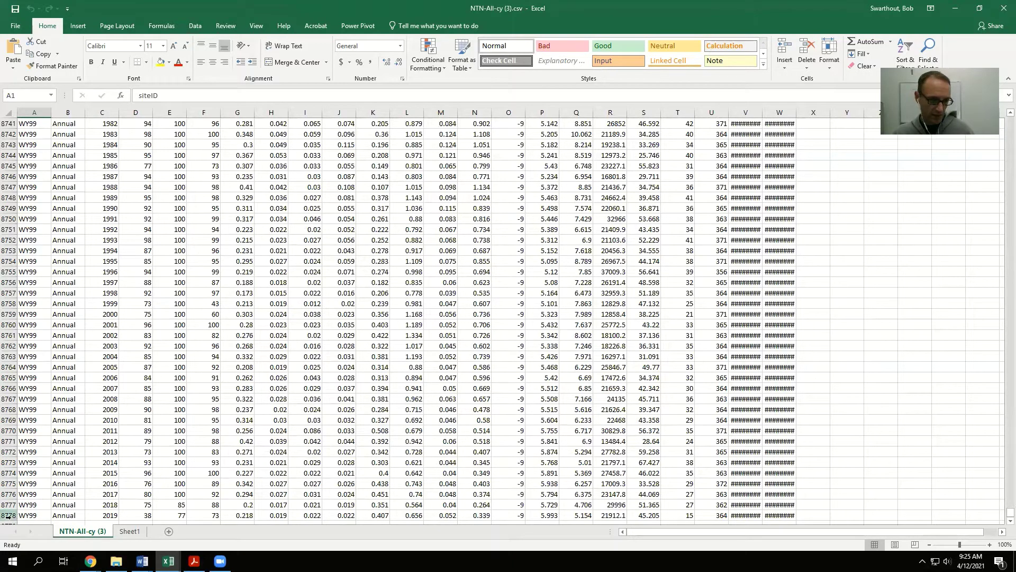
{"action": "left_click_drag", "start_coordinate": [1010, 512], "coordinate": [1010, 121]}
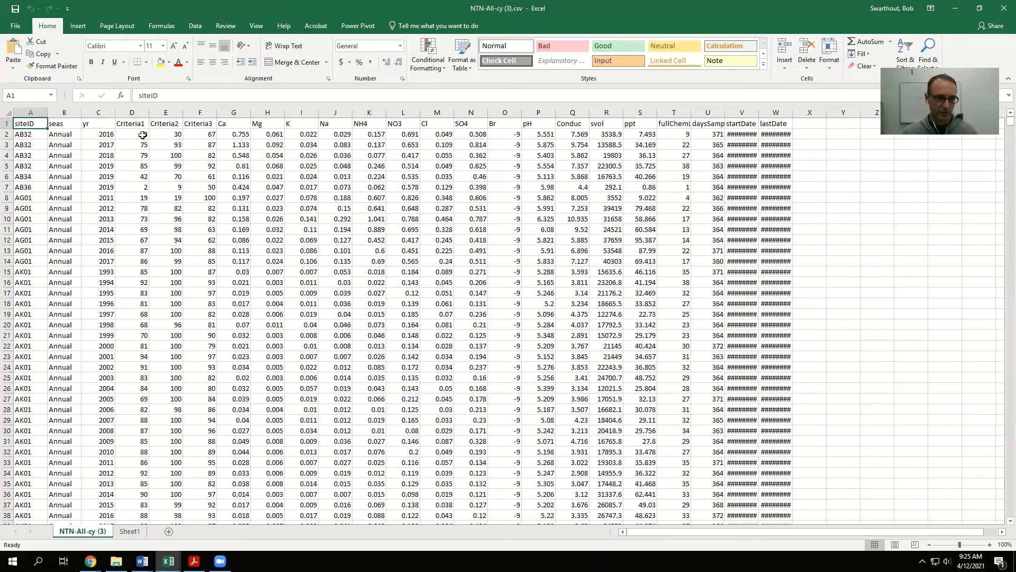
- Jump from A1 to the last data row, across to its last filled column and the sheet's final column, and back to A8778
{"action": "key", "text": "ctrl+Down"}
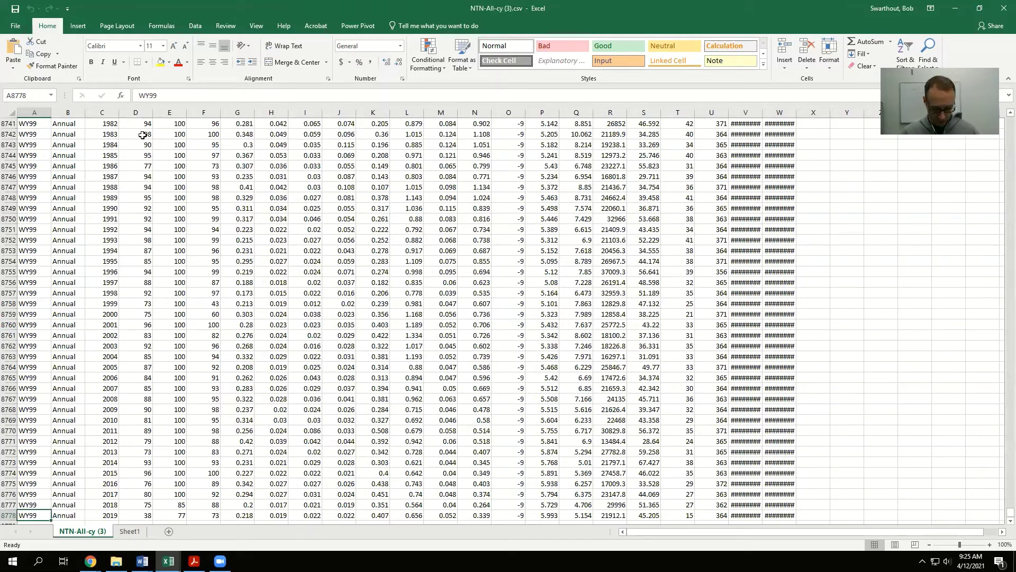
{"action": "key", "text": "ctrl+Right"}
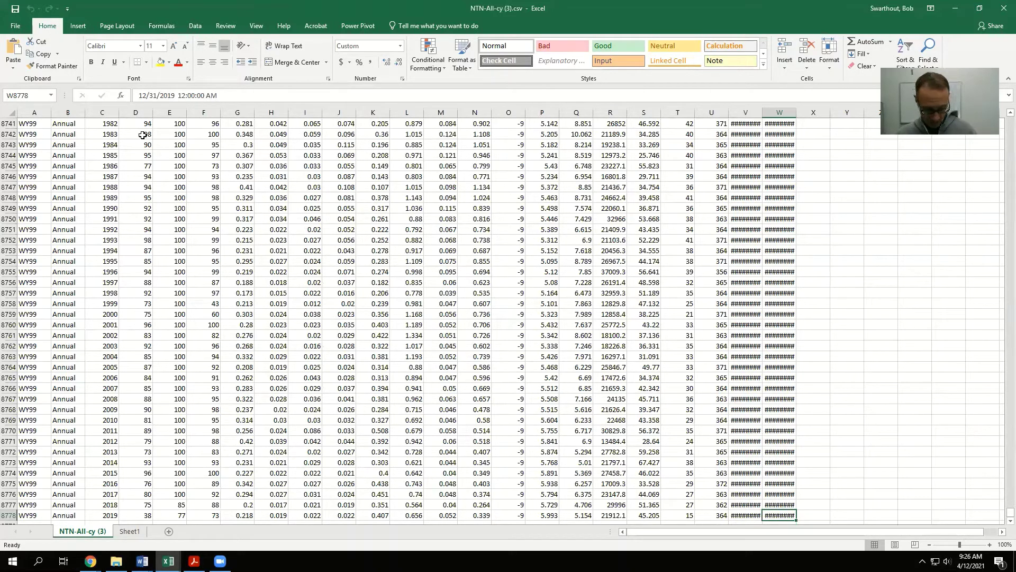
{"action": "key", "text": "ctrl+Right"}
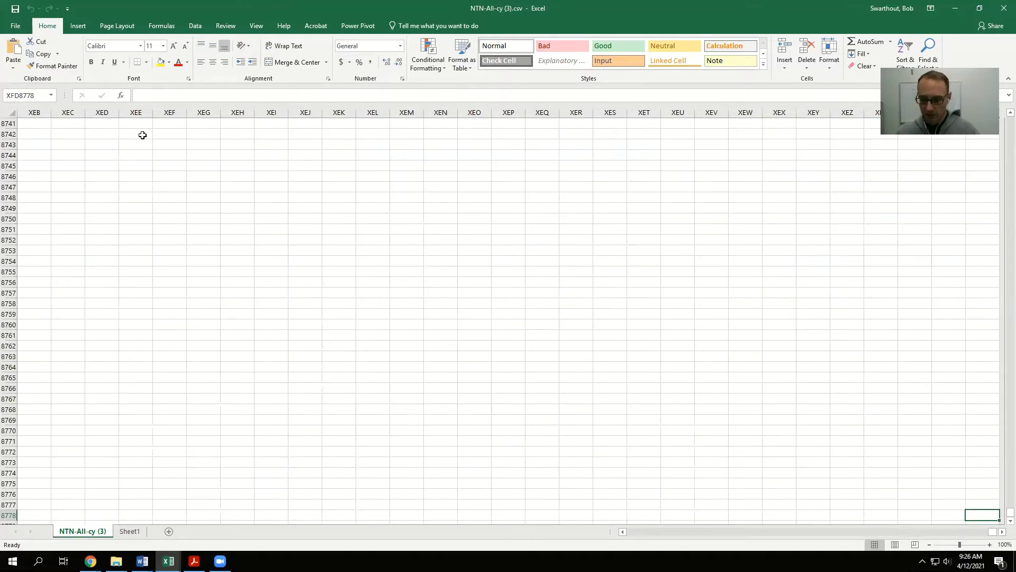
{"action": "key", "text": "ctrl+Left"}
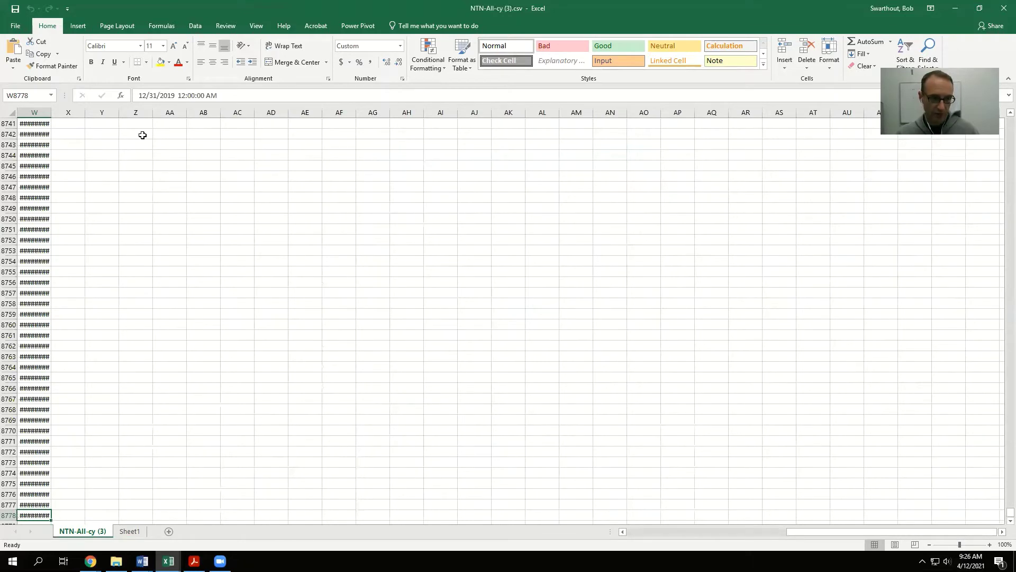
{"action": "key", "text": "ctrl+Left"}
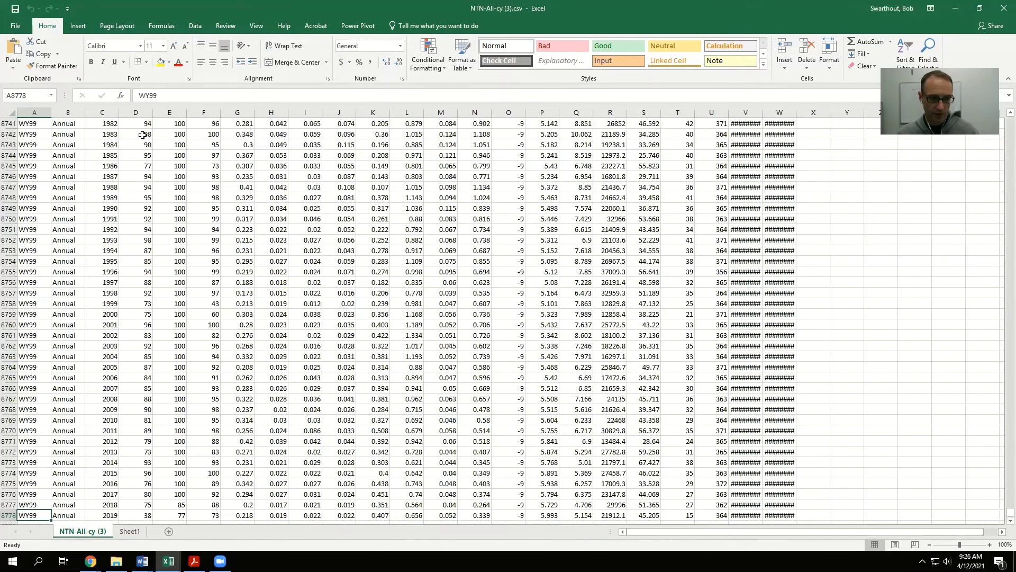
- Jump between the dataset's edges from A8778, visiting A1, the lastDate header in W1 and the last data row, and finish on A1
{"action": "key", "text": "ctrl+Up"}
{"action": "key", "text": "ctrl+Right"}
{"action": "key", "text": "ctrl+Left"}
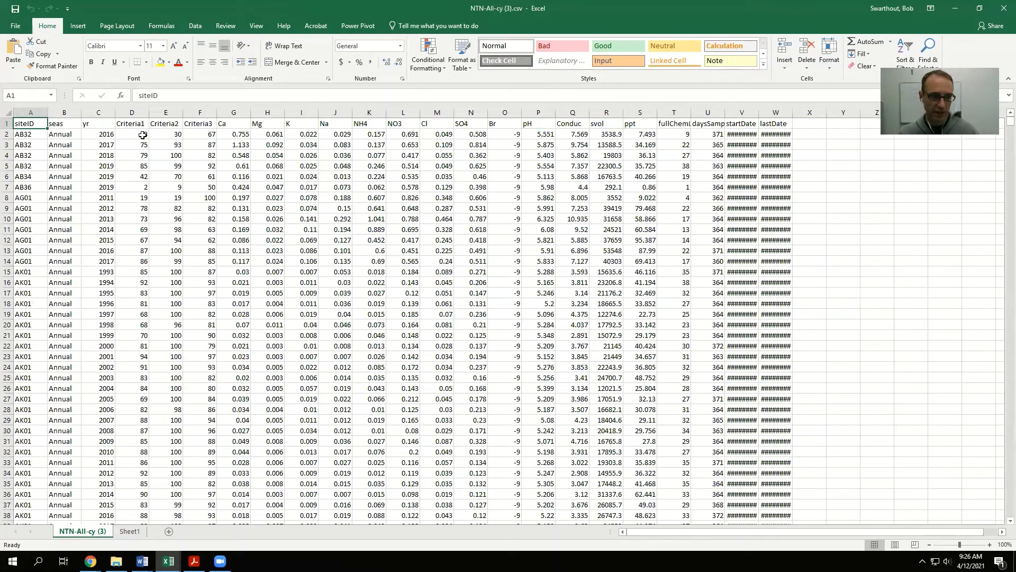
{"action": "key", "text": "ctrl+Down"}
{"action": "key", "text": "ctrl+Up"}
{"action": "key", "text": "ctrl+Right"}
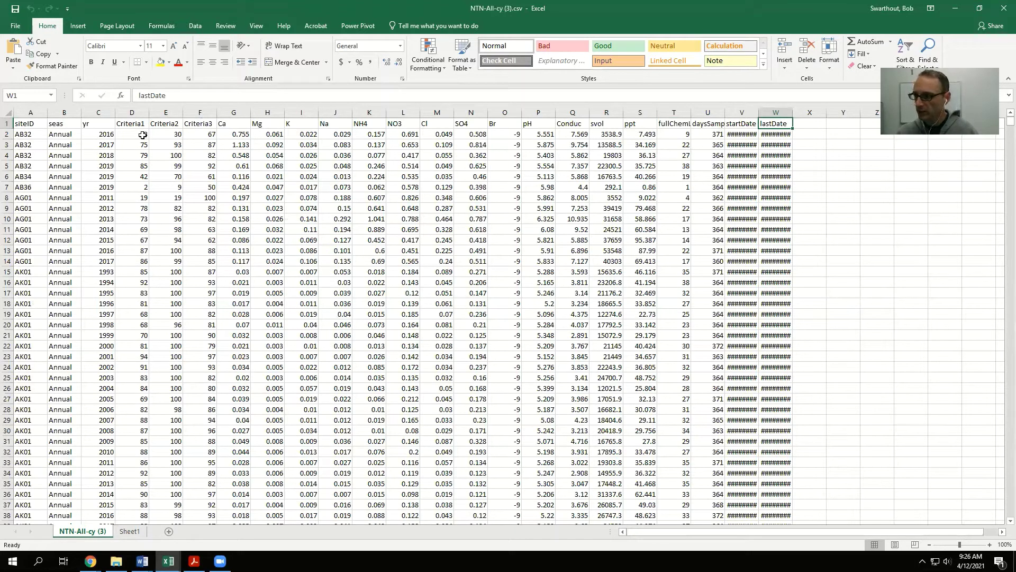
{"action": "key", "text": "ctrl+Home"}
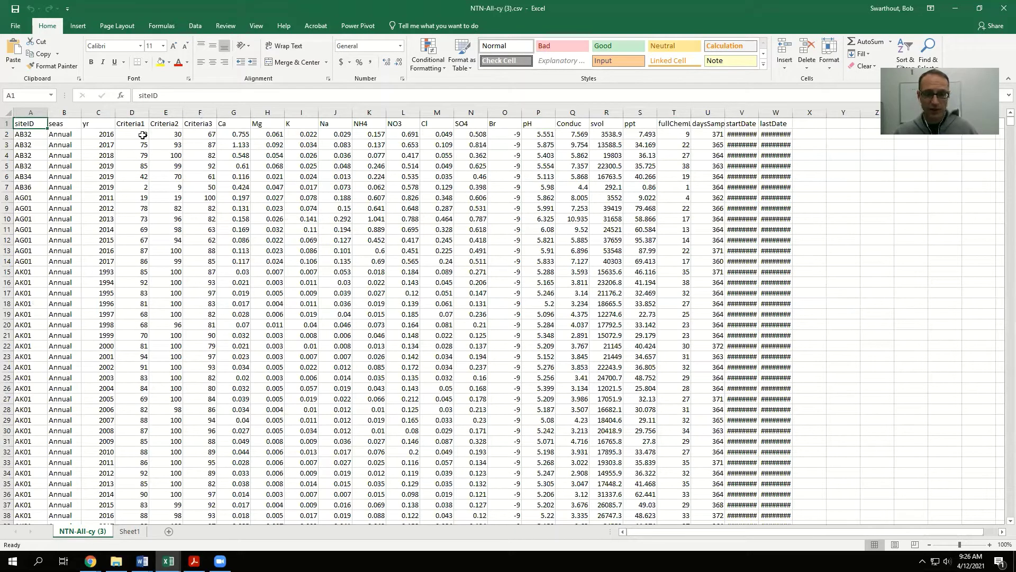
- Move the active cell one column at a time along the header row from A1 to the NH4 header in K1
{"action": "key", "text": "Right"}
{"action": "key", "text": "Right"}
{"action": "key", "text": "Right"}
{"action": "key", "text": "Right"}
{"action": "key", "text": "Right"}
{"action": "key", "text": "Right"}
{"action": "key", "text": "Right"}
{"action": "key", "text": "Right"}
{"action": "key", "text": "Right"}
{"action": "key", "text": "Right"}
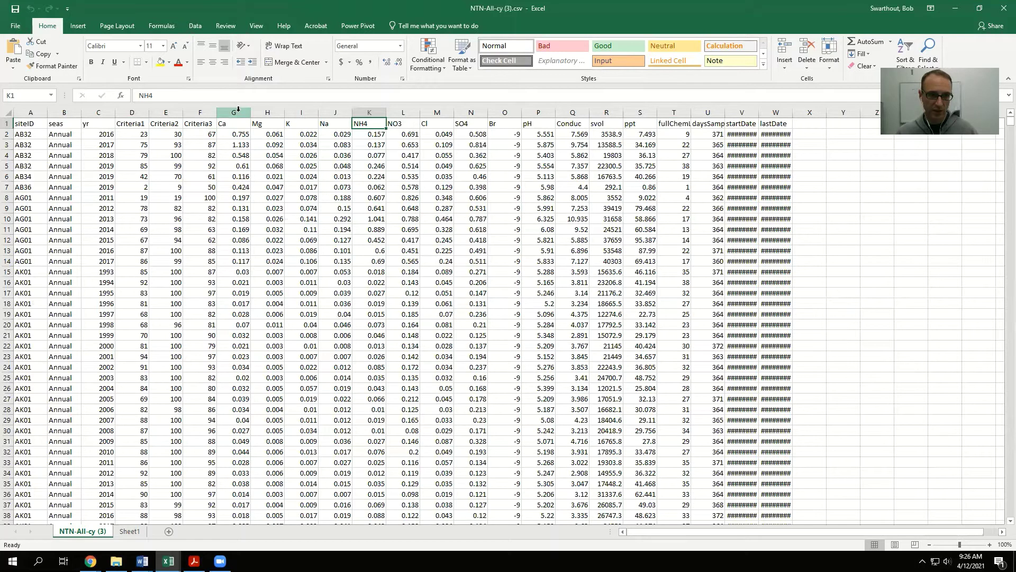
- Select the entire Ca column G and view how the selection extends past the last data row
{"action": "left_click", "coordinate": [236, 108]}
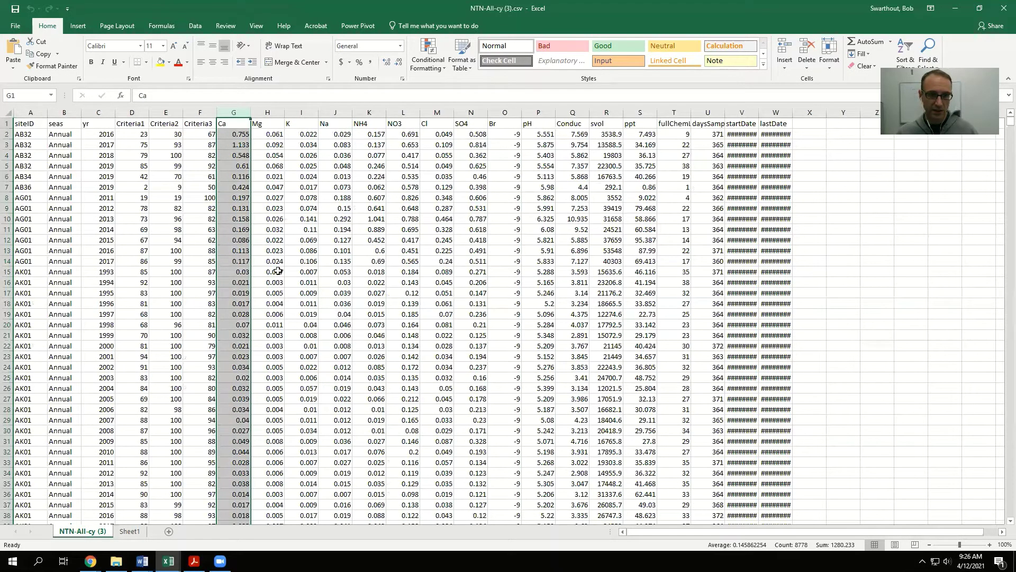
{"action": "left_click_drag", "start_coordinate": [1010, 121], "coordinate": [1011, 512]}
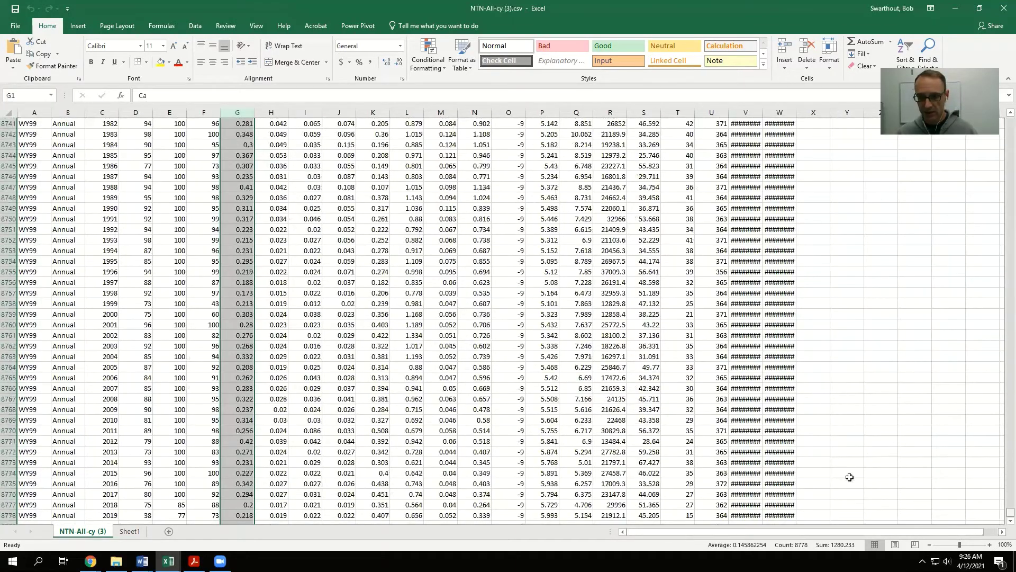
{"action": "scroll", "coordinate": [272, 302], "scroll_direction": "down", "scroll_amount": 20}
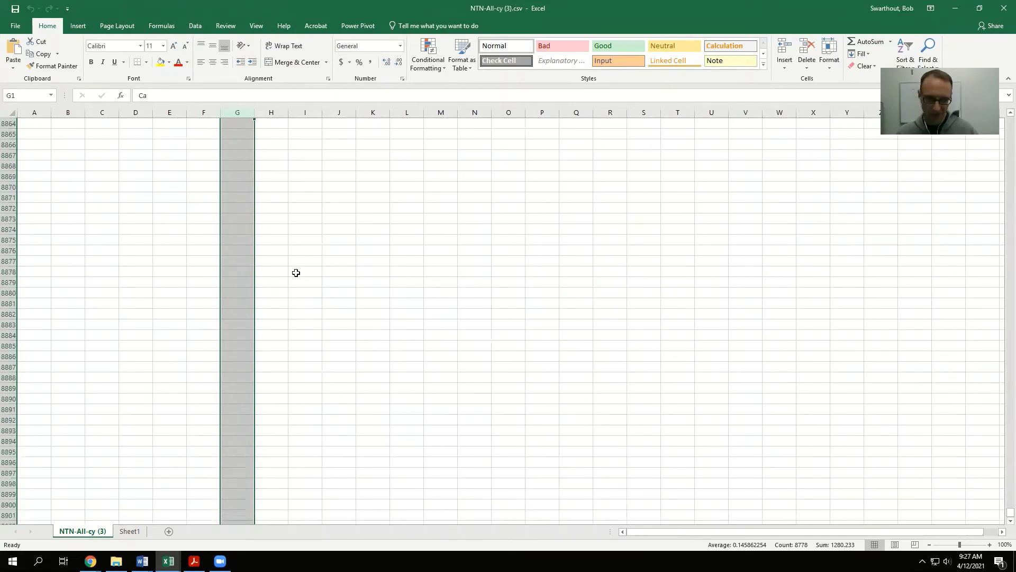
- Select only the filled Ca cells from G1 to G8778, check where the selection ends, and return to A1
{"action": "key", "text": "ctrl+Up"}
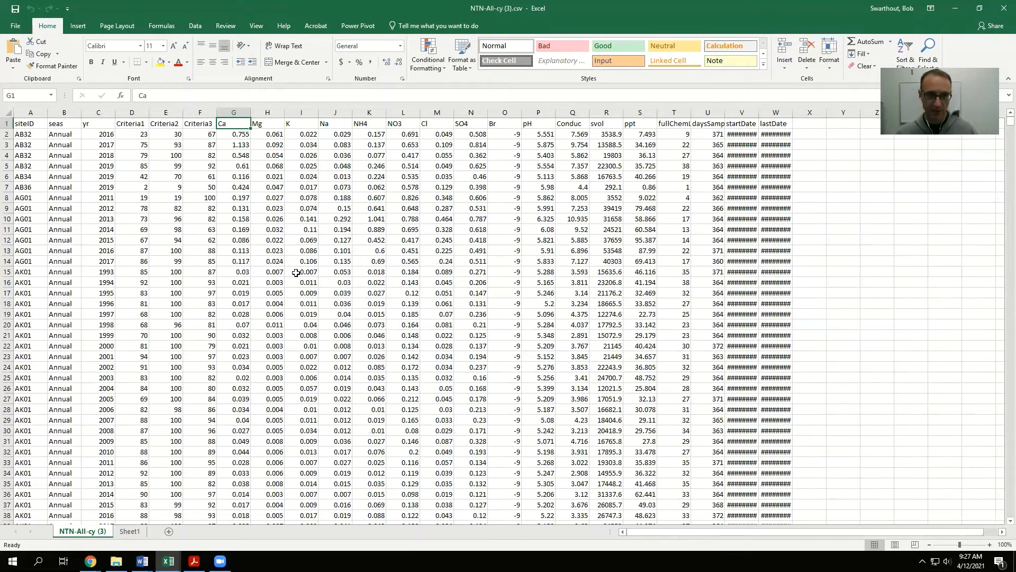
{"action": "key", "text": "ctrl+shift+Down"}
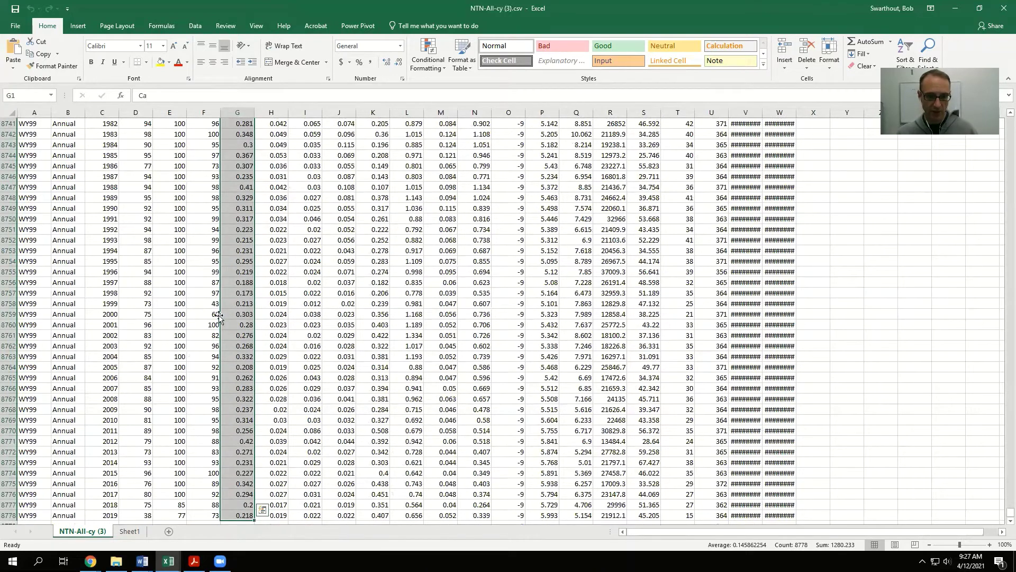
{"action": "scroll", "coordinate": [275, 307], "scroll_direction": "down", "scroll_amount": 5}
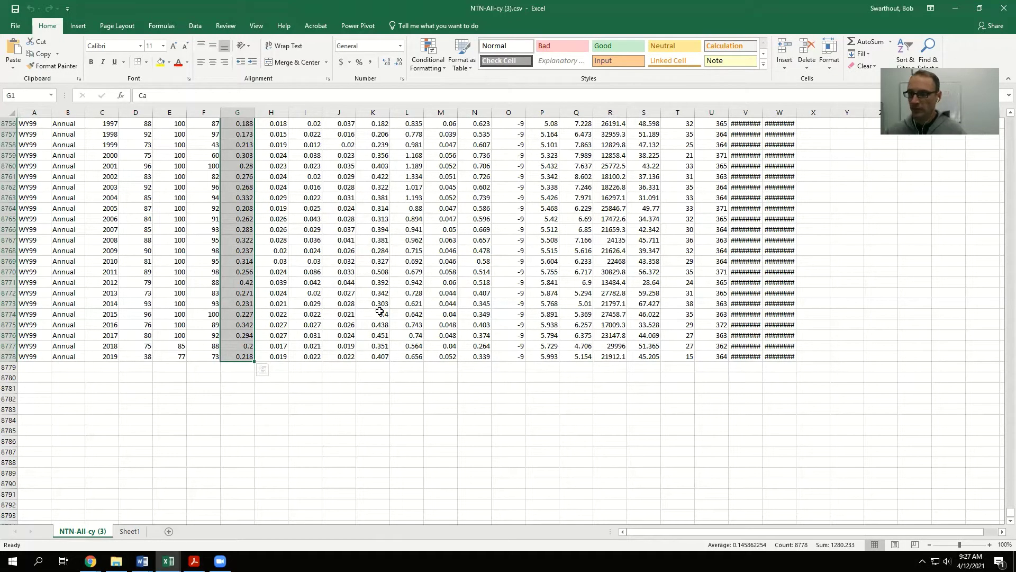
{"action": "key", "text": "ctrl+Home"}
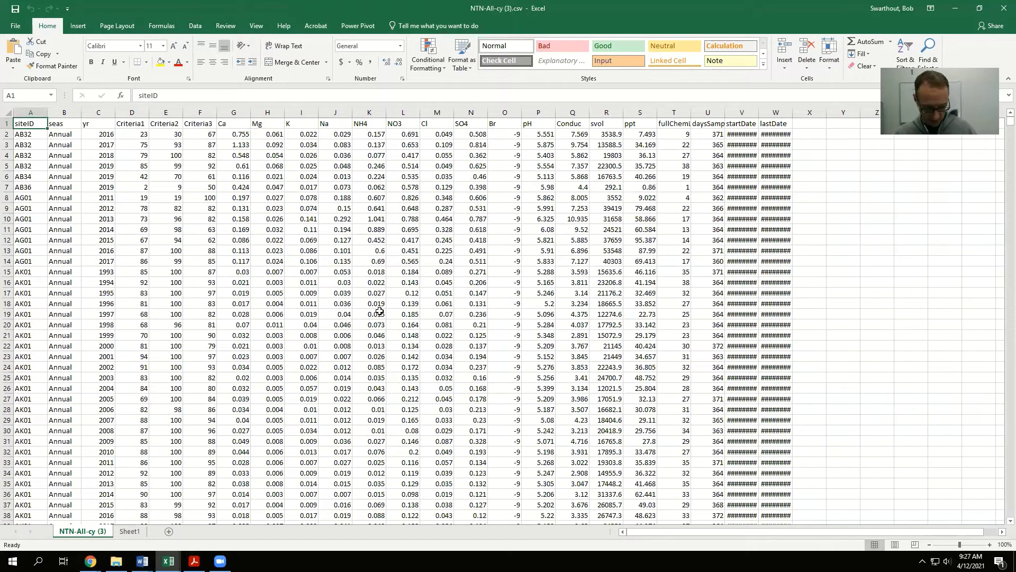
- Select the full dataset A1:W8778 by extending down and across, reselect it straight to the last used cell, and return to A1
{"action": "key", "text": "ctrl+shift+Down"}
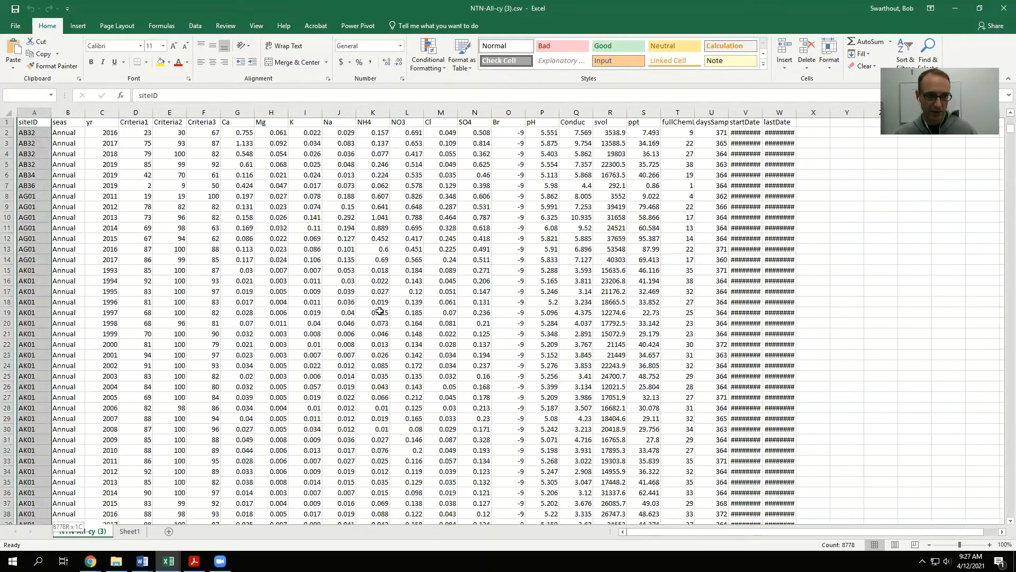
{"action": "key", "text": "ctrl+shift+Right"}
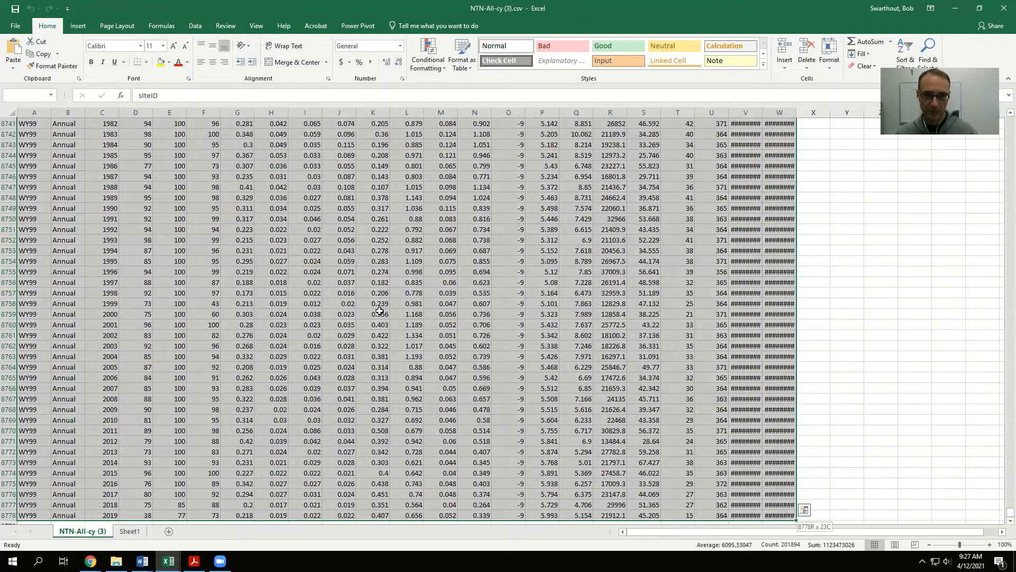
{"action": "key", "text": "ctrl+Home"}
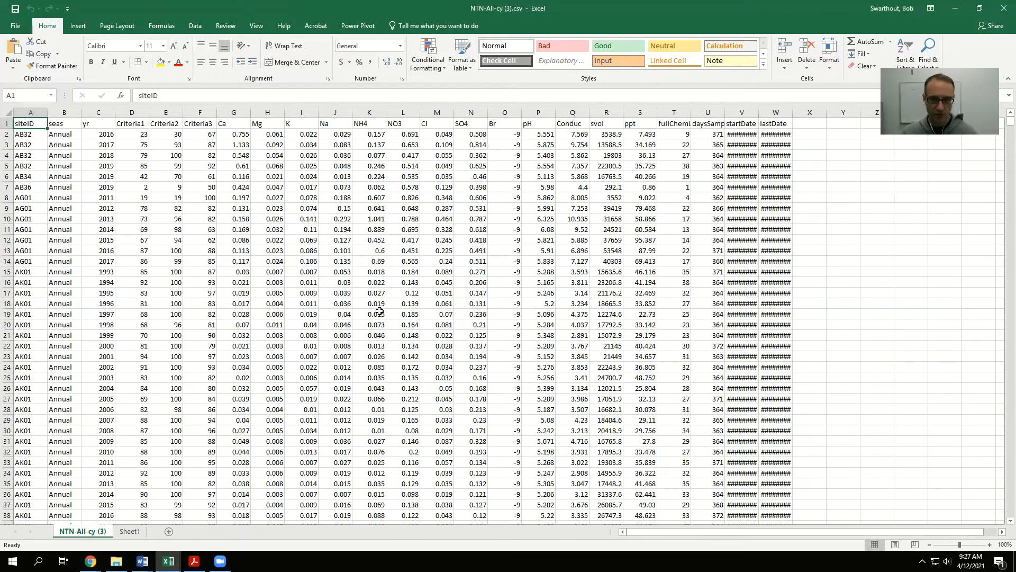
{"action": "key", "text": "ctrl+shift+End"}
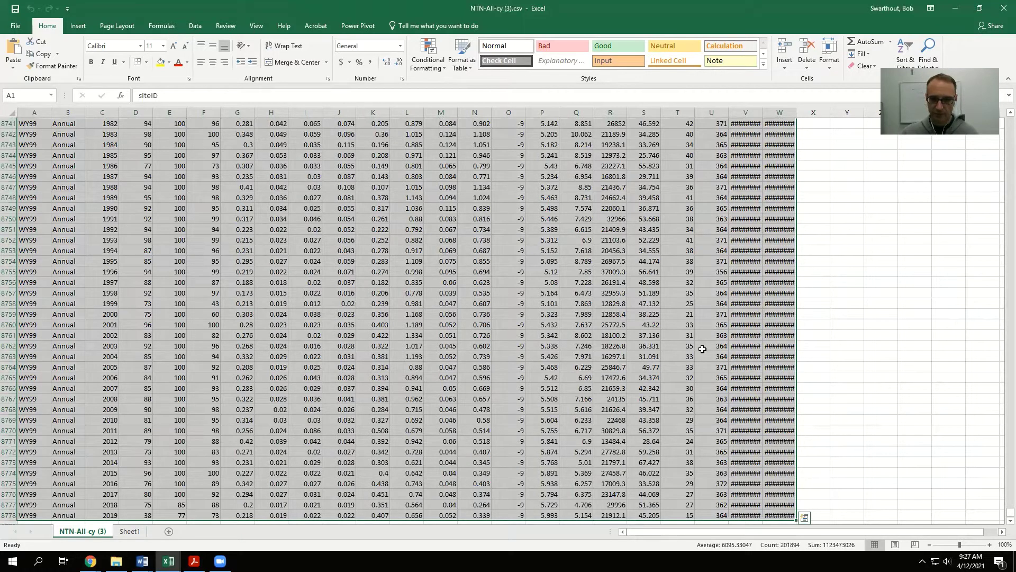
{"action": "key", "text": "ctrl+Home"}
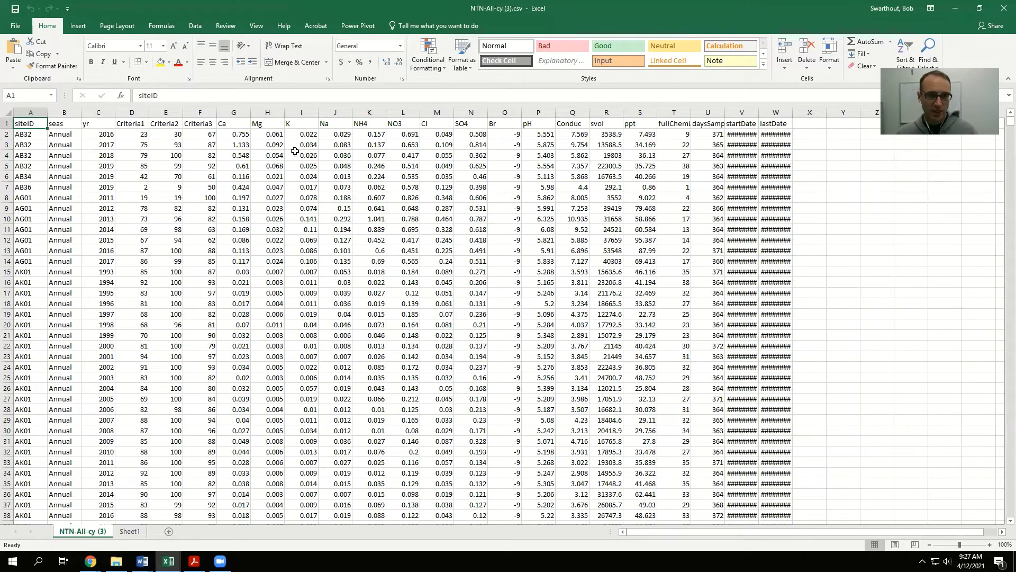
- Insert one blank column before the Ca column and another before the fullChemLab column
{"action": "left_click", "coordinate": [233, 111]}
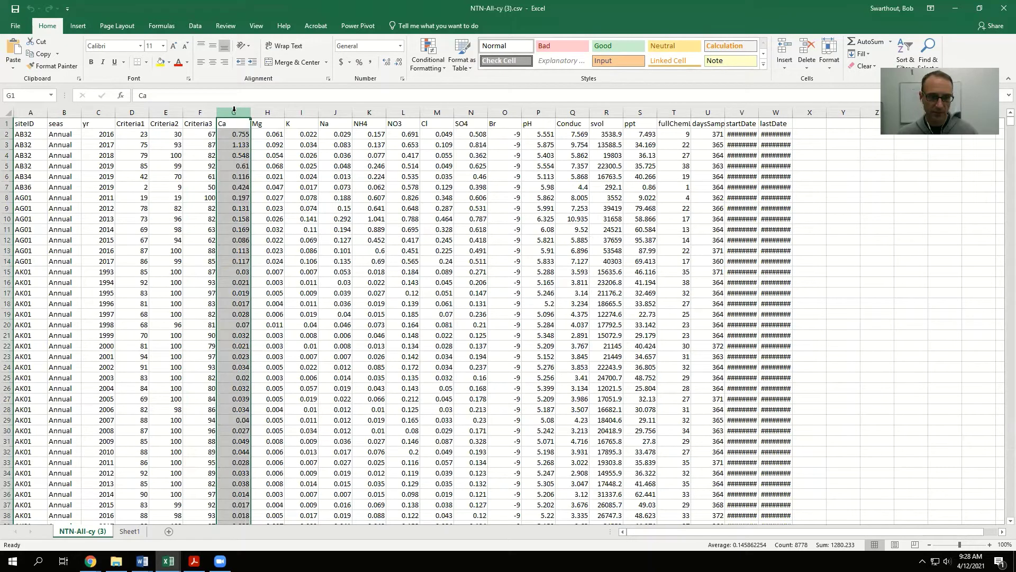
{"action": "right_click", "coordinate": [234, 109]}
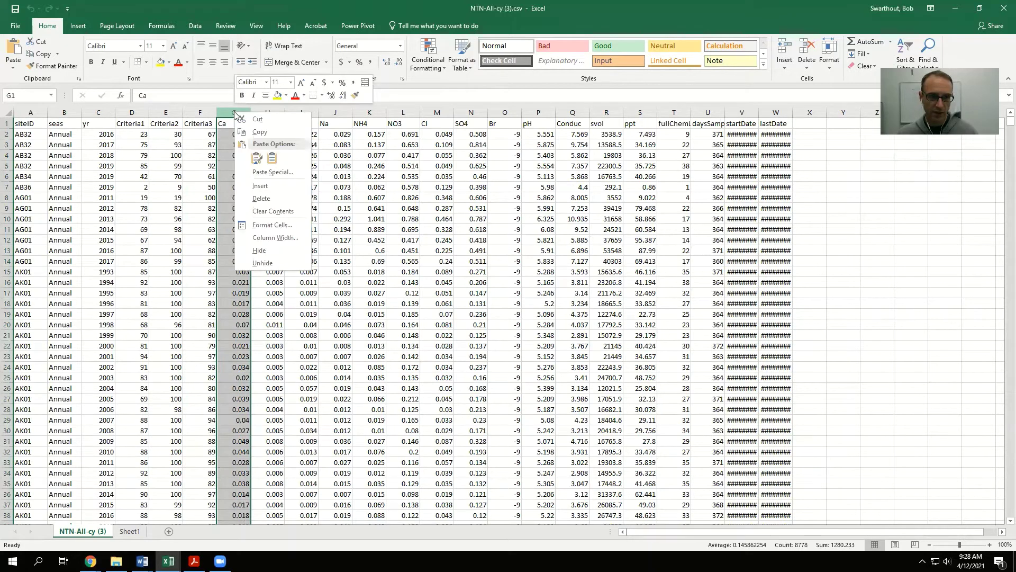
{"action": "left_click", "coordinate": [261, 187]}
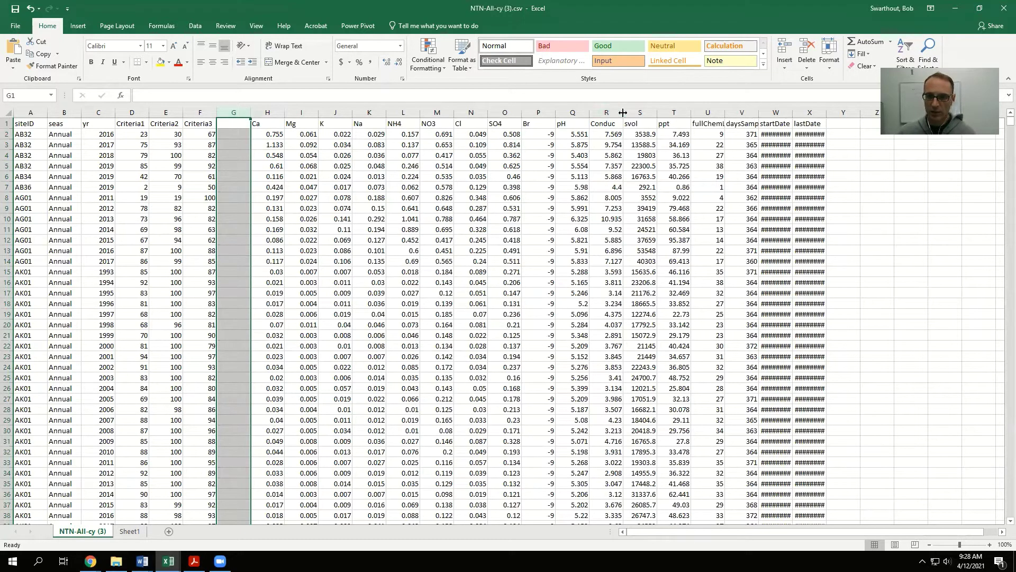
{"action": "left_click", "coordinate": [705, 110]}
{"action": "right_click", "coordinate": [705, 111]}
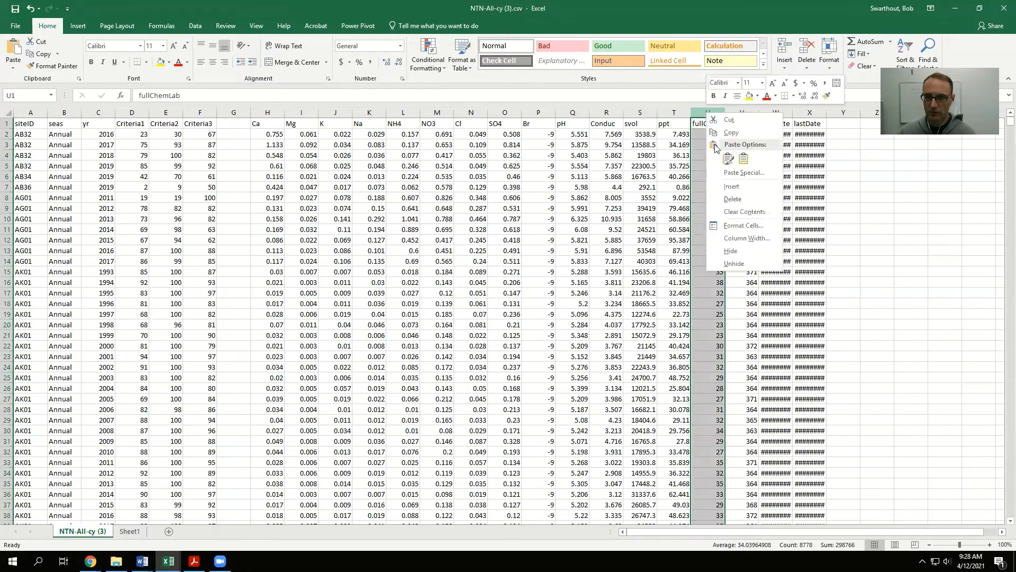
{"action": "left_click", "coordinate": [720, 184]}
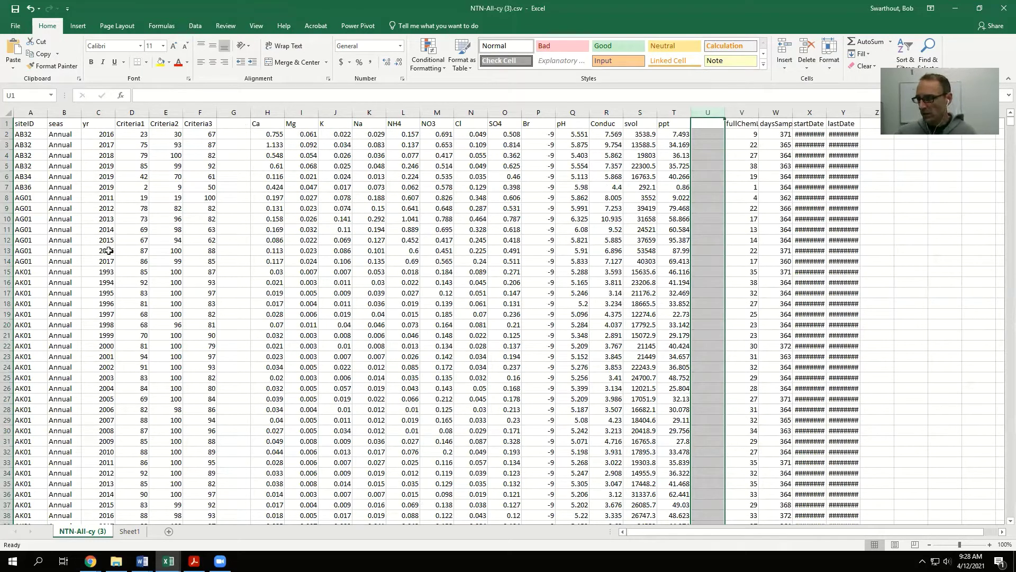
- Insert one blank row above the first AG01 row, and twelve more blank rows at rows 9 to 20
{"action": "left_click", "coordinate": [8, 197]}
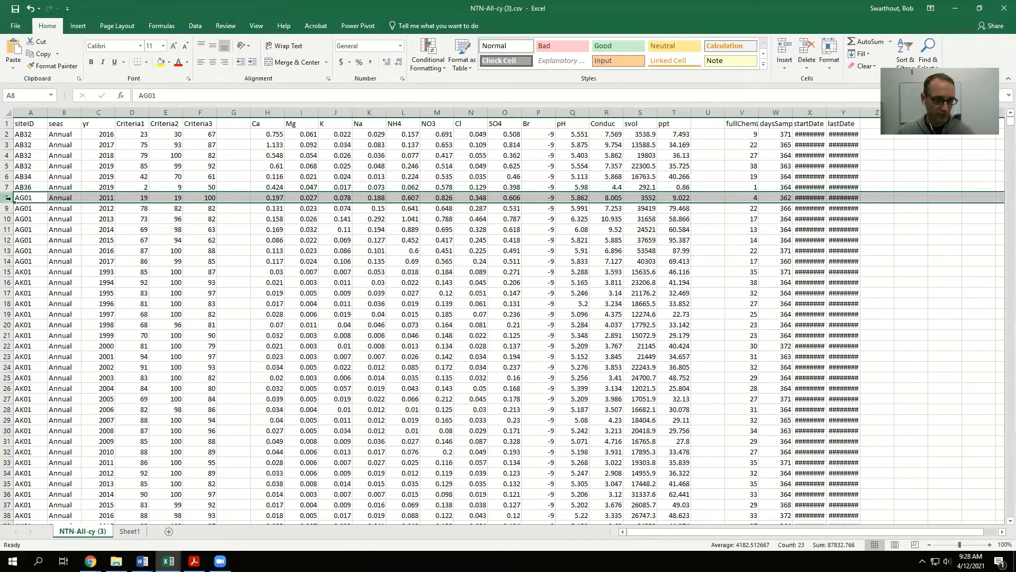
{"action": "right_click", "coordinate": [8, 198]}
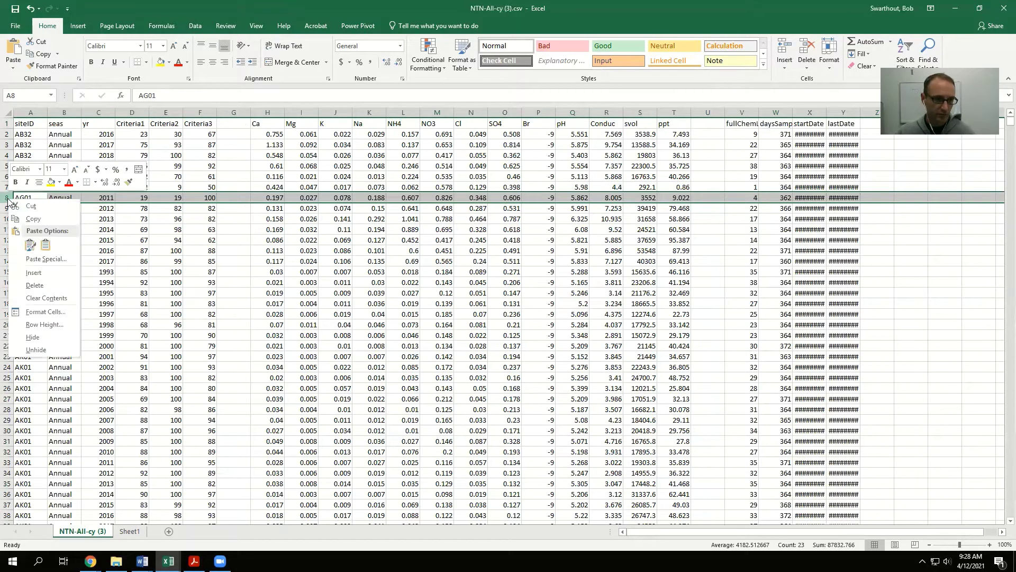
{"action": "left_click", "coordinate": [29, 273]}
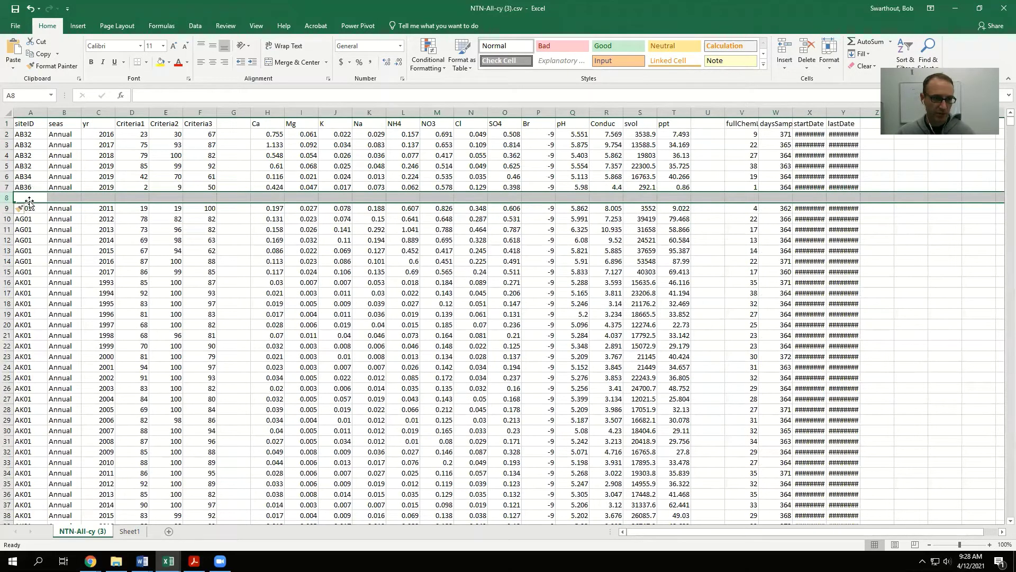
{"action": "left_click", "coordinate": [8, 208]}
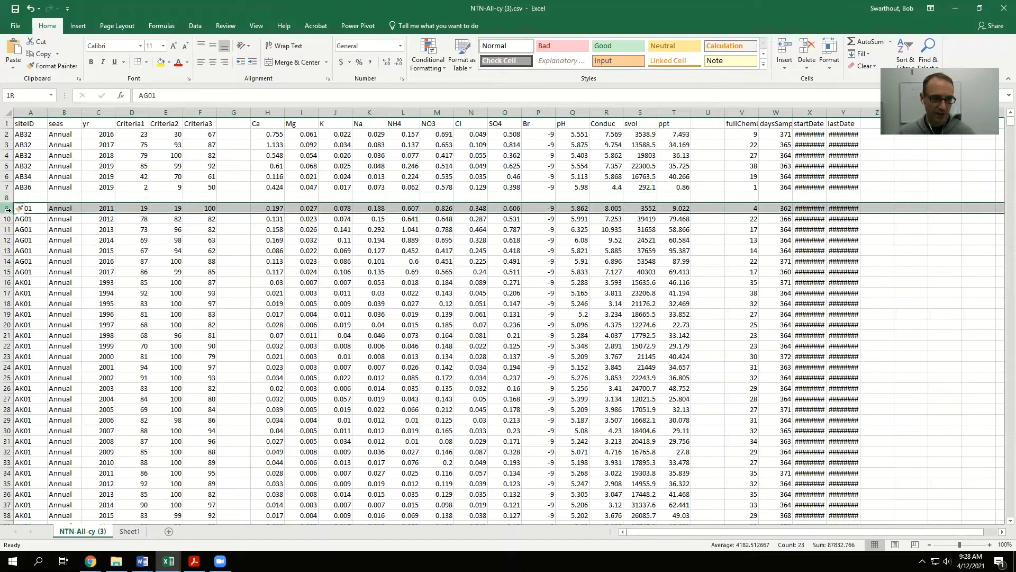
{"action": "left_click_drag", "start_coordinate": [8, 209], "coordinate": [6, 325]}
{"action": "right_click", "coordinate": [7, 242]}
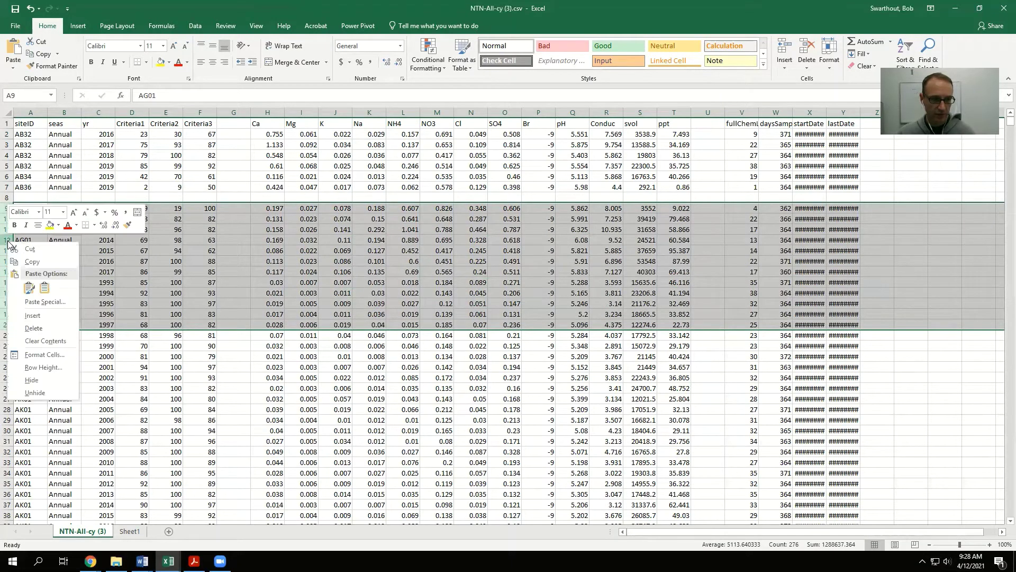
{"action": "left_click", "coordinate": [28, 317]}
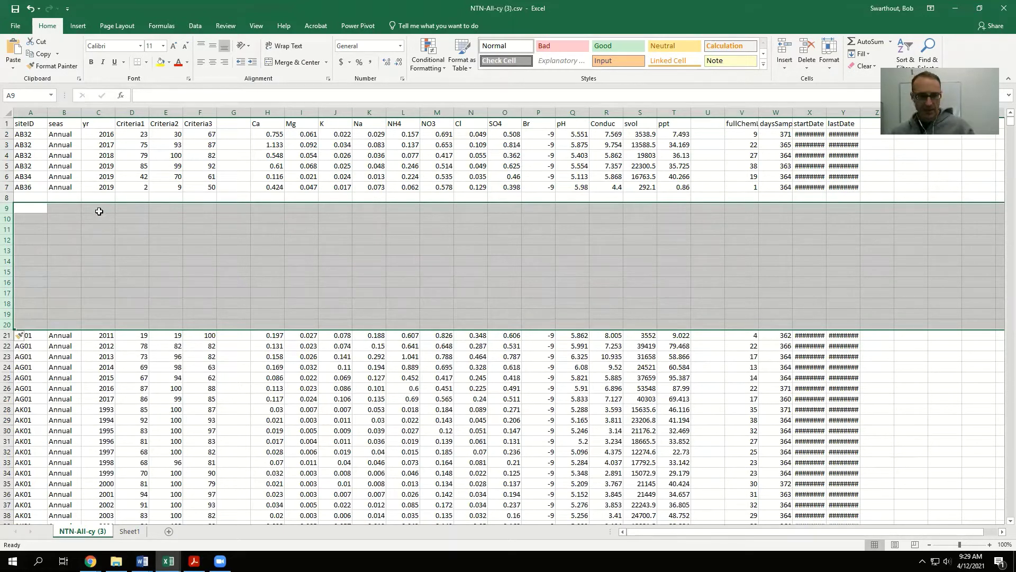
- Delete the blank rows 8 to 20 above the first AG01 row
{"action": "left_click", "coordinate": [8, 197]}
{"action": "left_click_drag", "start_coordinate": [7, 197], "coordinate": [8, 325]}
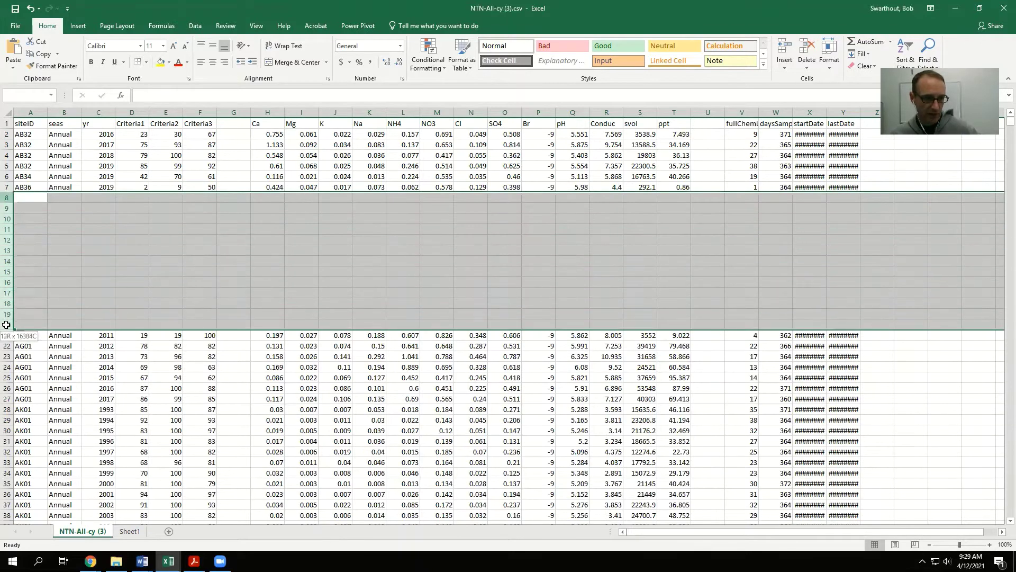
{"action": "right_click", "coordinate": [8, 250]}
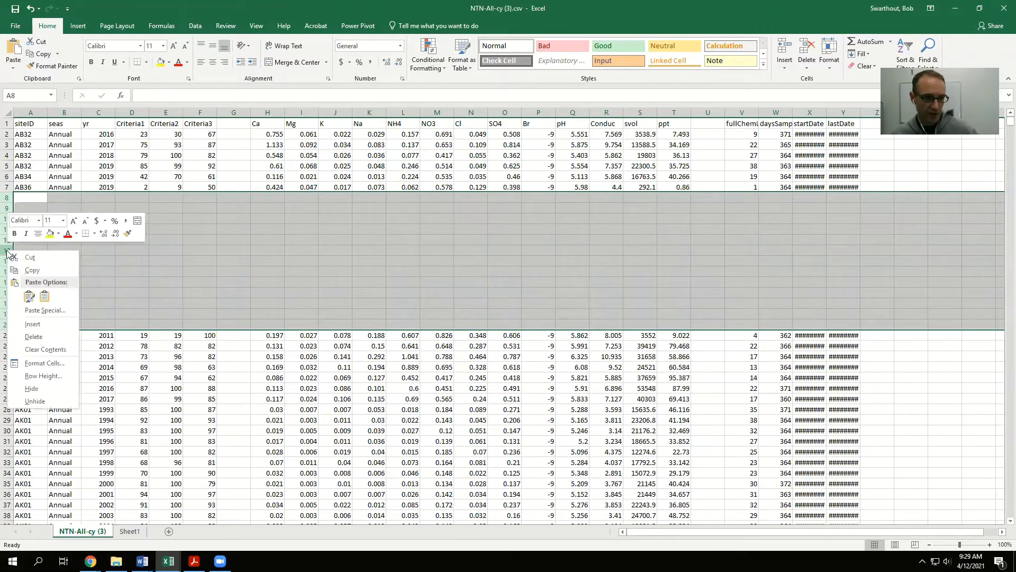
{"action": "left_click", "coordinate": [32, 337]}
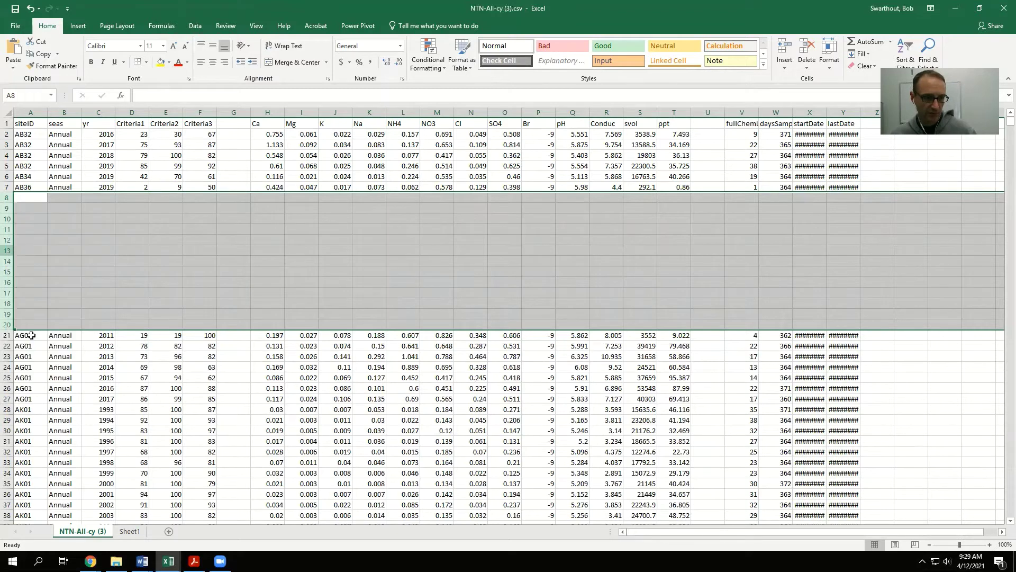
- Delete the blank column before Ca and the blank column before fullChemLab
{"action": "left_click", "coordinate": [241, 113]}
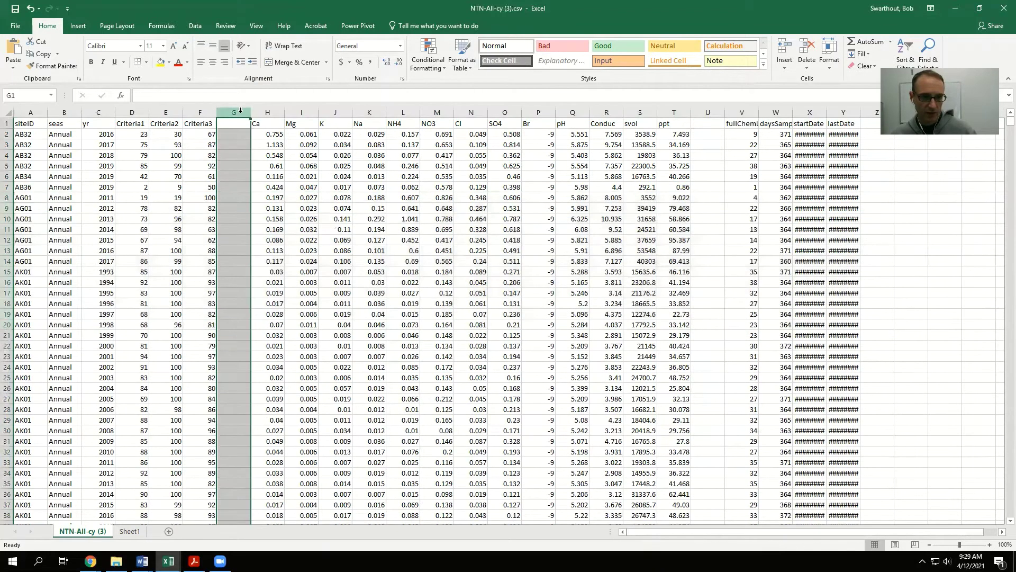
{"action": "right_click", "coordinate": [235, 109]}
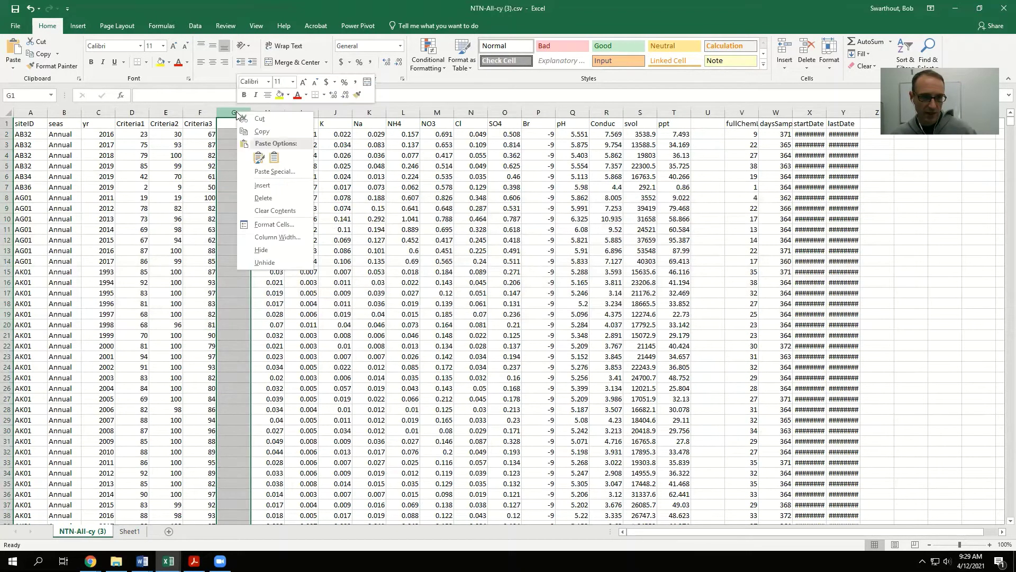
{"action": "left_click", "coordinate": [270, 198]}
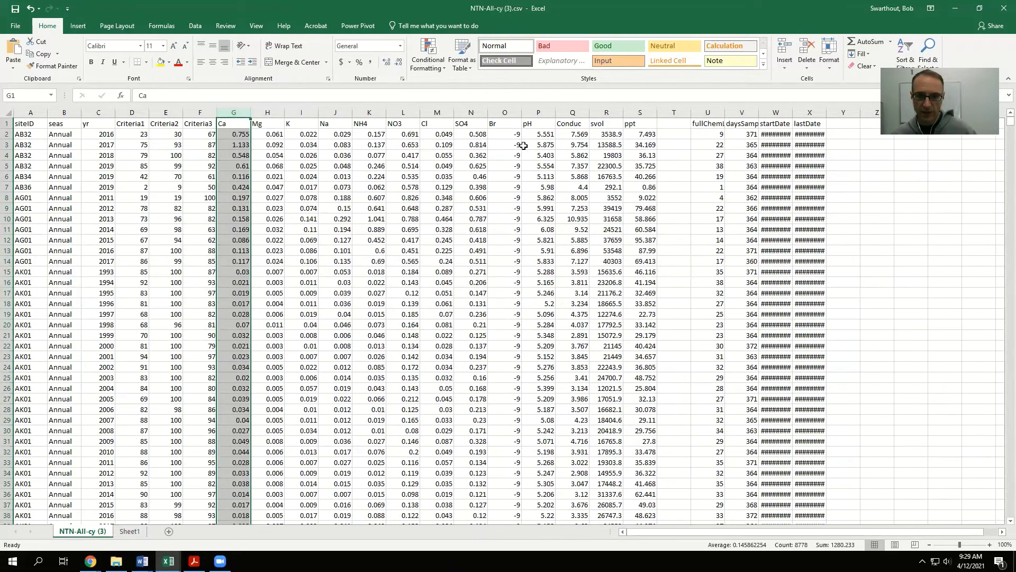
{"action": "left_click", "coordinate": [676, 111]}
{"action": "right_click", "coordinate": [676, 109]}
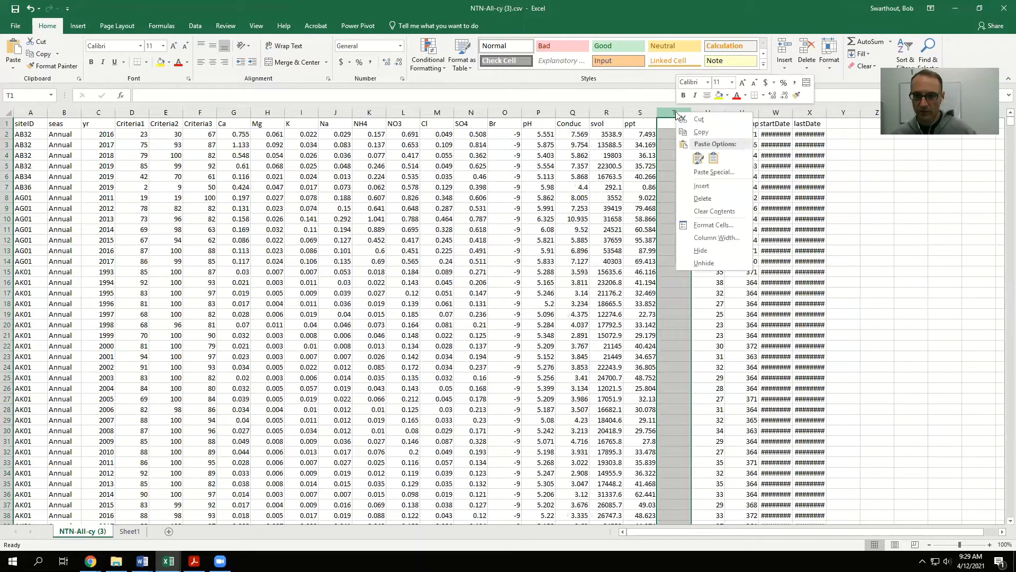
{"action": "left_click", "coordinate": [688, 201]}
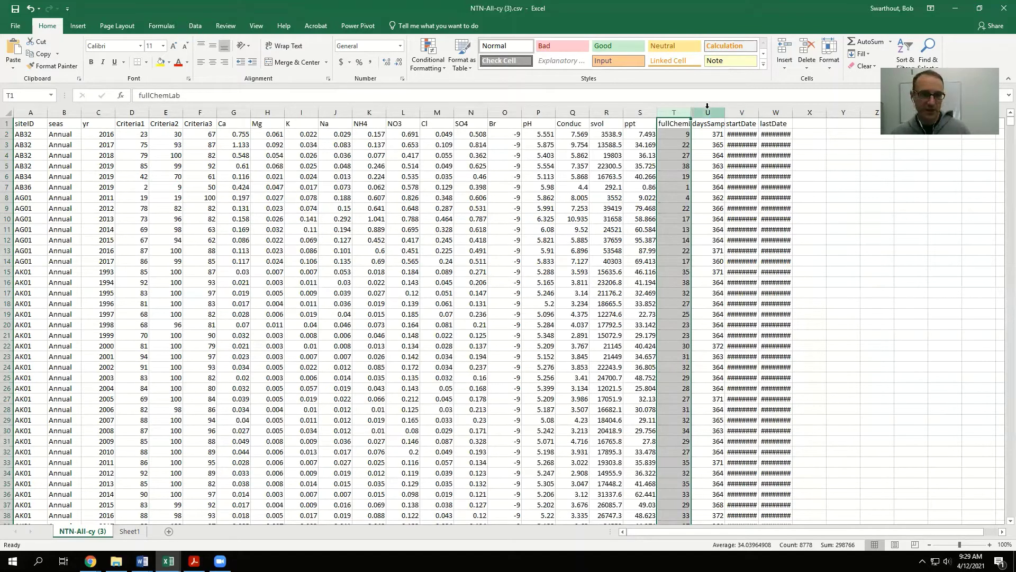
- Delete the Criteria1, Criteria2 and Criteria3 columns and undo the deletion
{"action": "left_click_drag", "start_coordinate": [130, 111], "coordinate": [204, 113]}
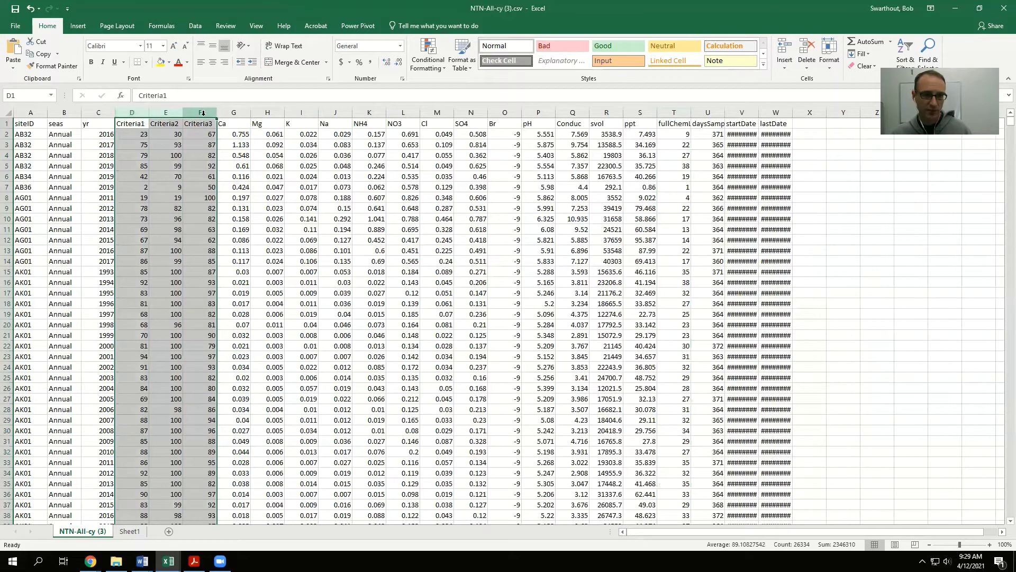
{"action": "right_click", "coordinate": [203, 116]}
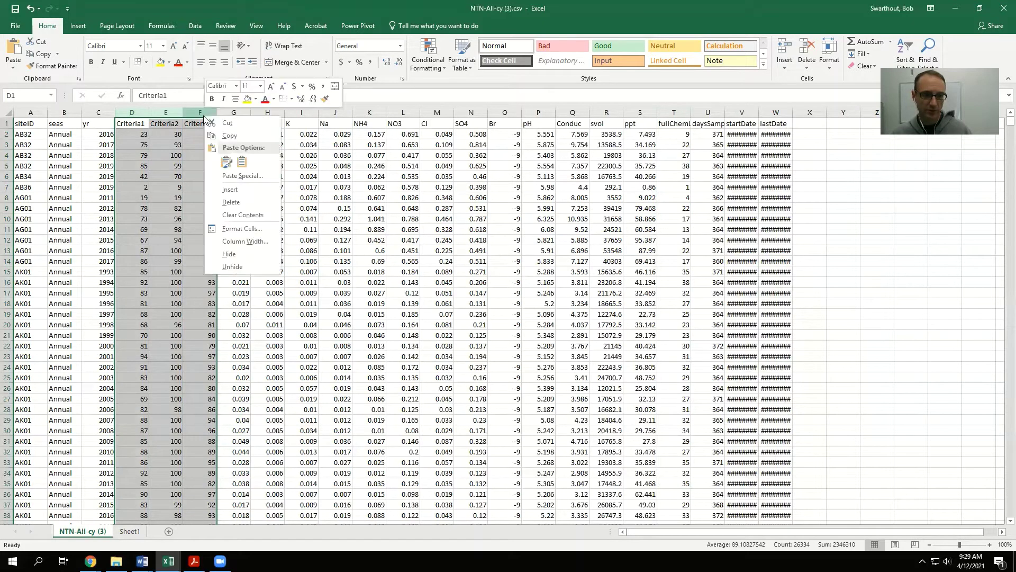
{"action": "left_click", "coordinate": [238, 201]}
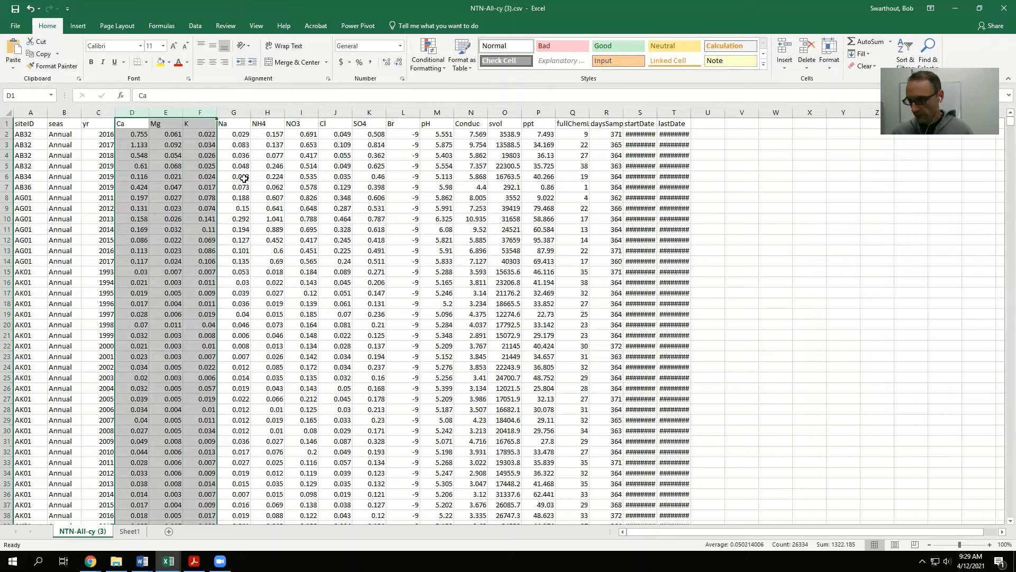
{"action": "key", "text": "ctrl+z"}
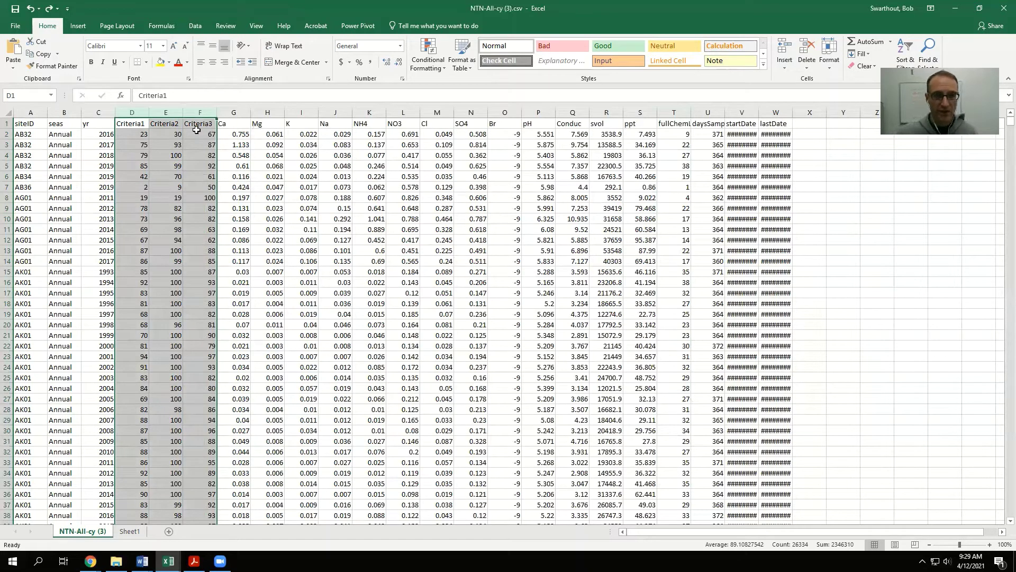
- Hide the Criteria1 to Criteria3 columns, and unhide them between the yr and Ca columns
{"action": "right_click", "coordinate": [167, 119]}
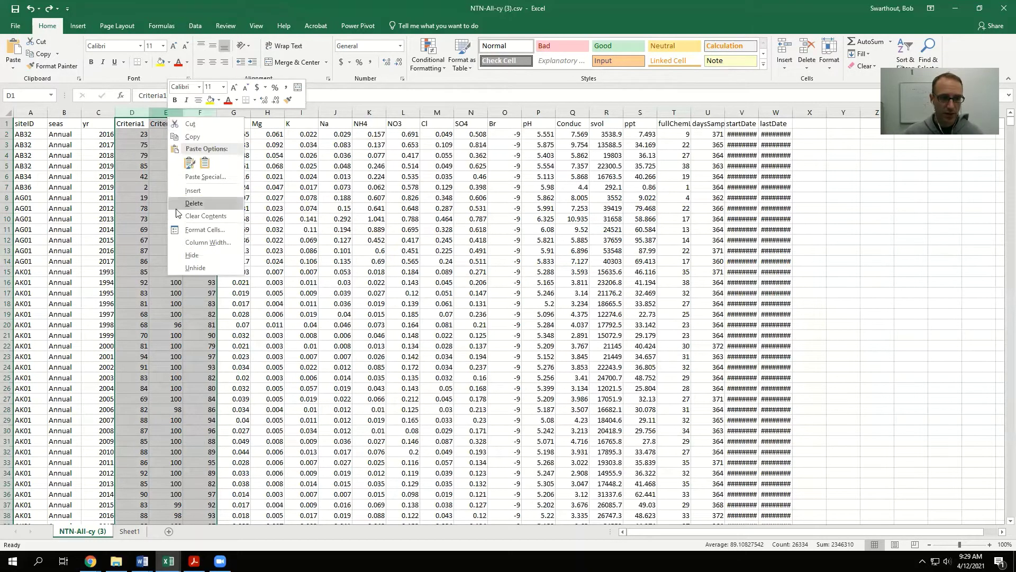
{"action": "left_click", "coordinate": [193, 256]}
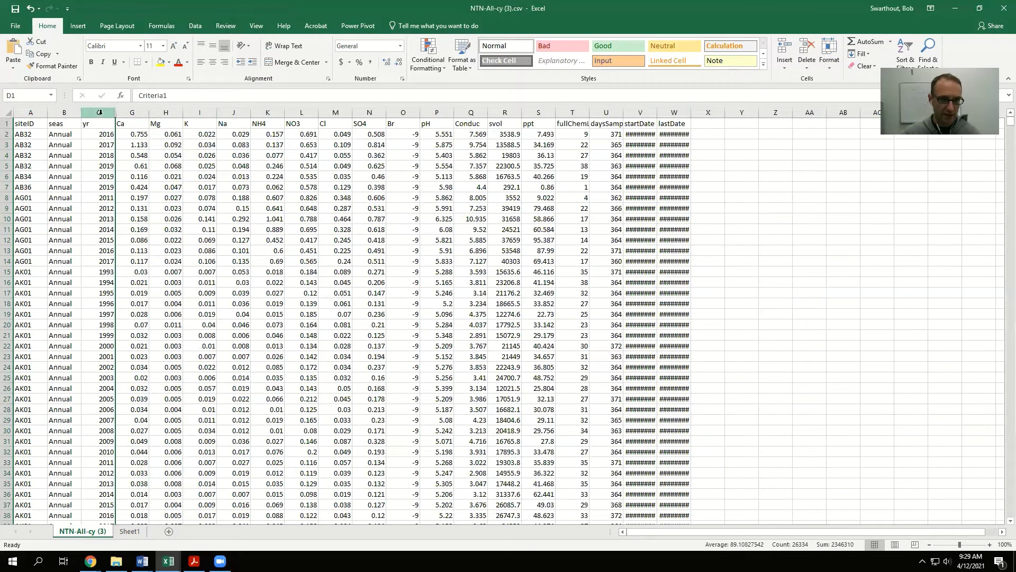
{"action": "left_click_drag", "start_coordinate": [100, 112], "coordinate": [132, 112]}
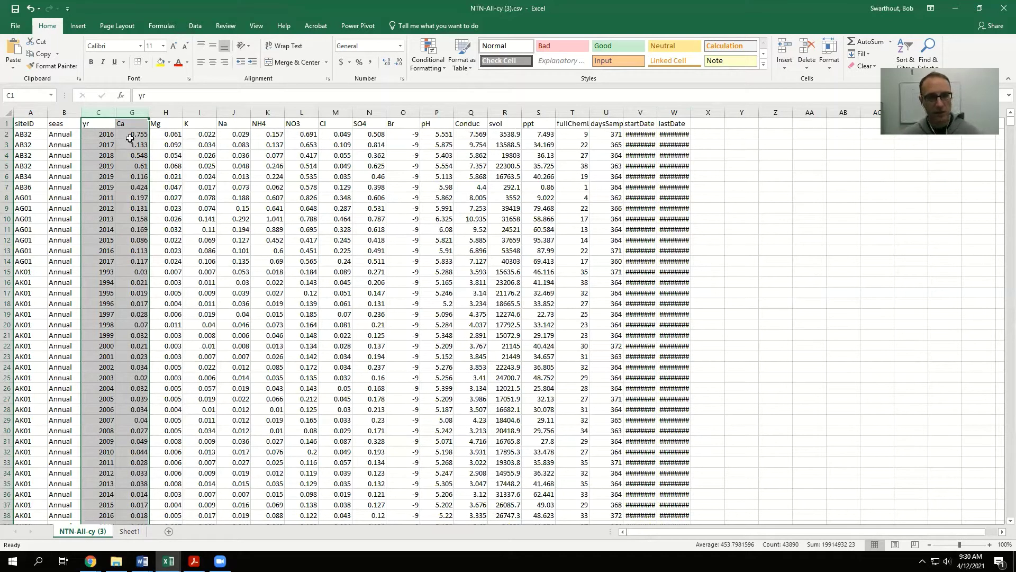
{"action": "right_click", "coordinate": [132, 115]}
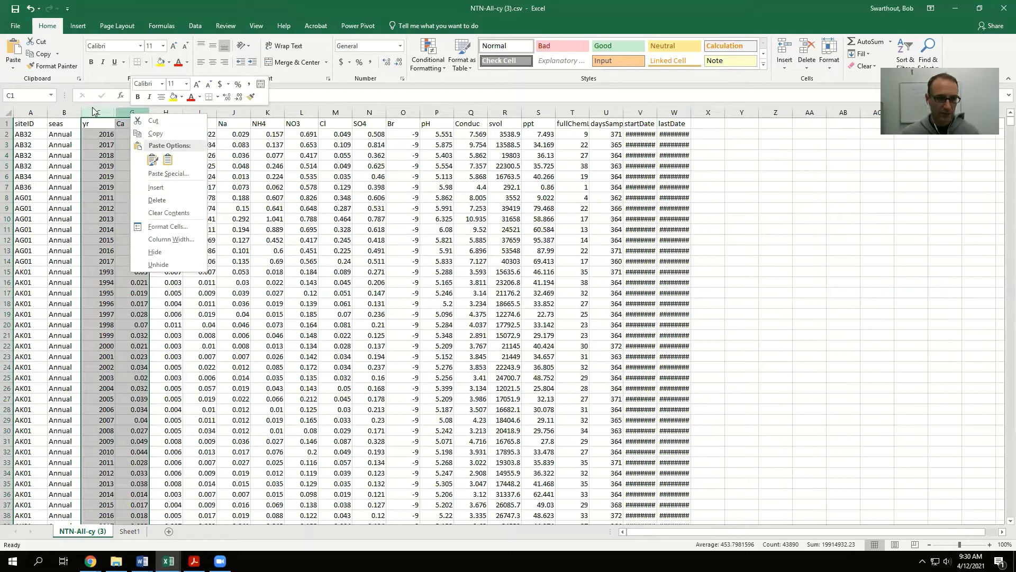
{"action": "left_click", "coordinate": [163, 264]}
{"action": "left_click_drag", "start_coordinate": [96, 112], "coordinate": [133, 112]}
{"action": "right_click", "coordinate": [133, 112]}
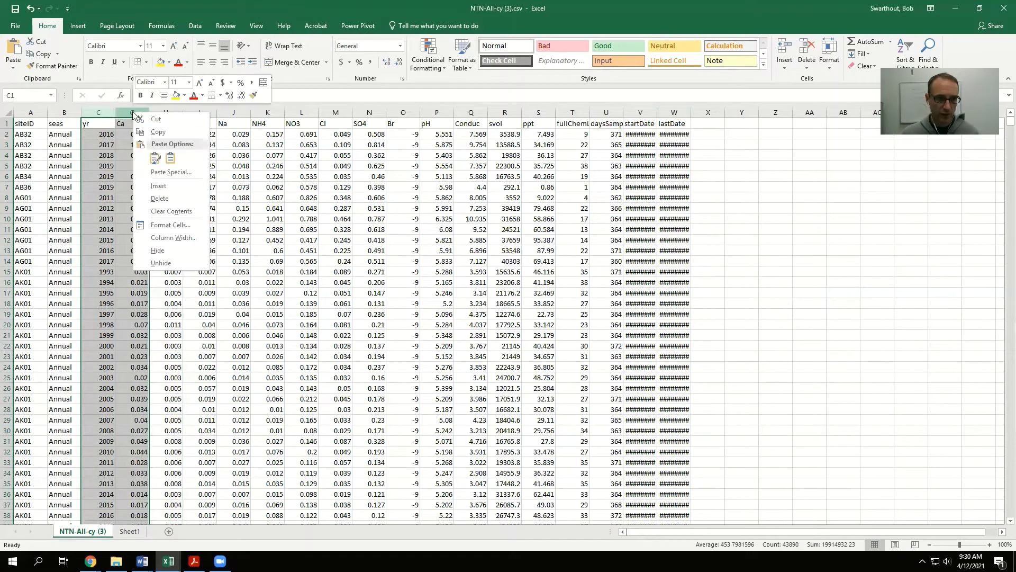
{"action": "left_click", "coordinate": [161, 263]}
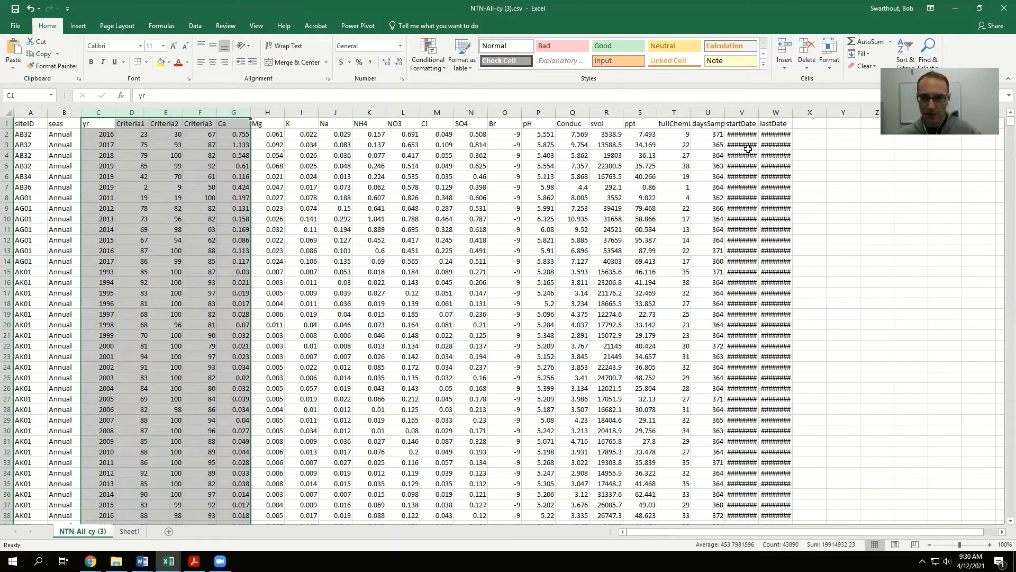
- Freeze panes at cell D2 so the header row and the siteID, seas and yr columns stay in view
{"action": "left_click", "coordinate": [138, 132]}
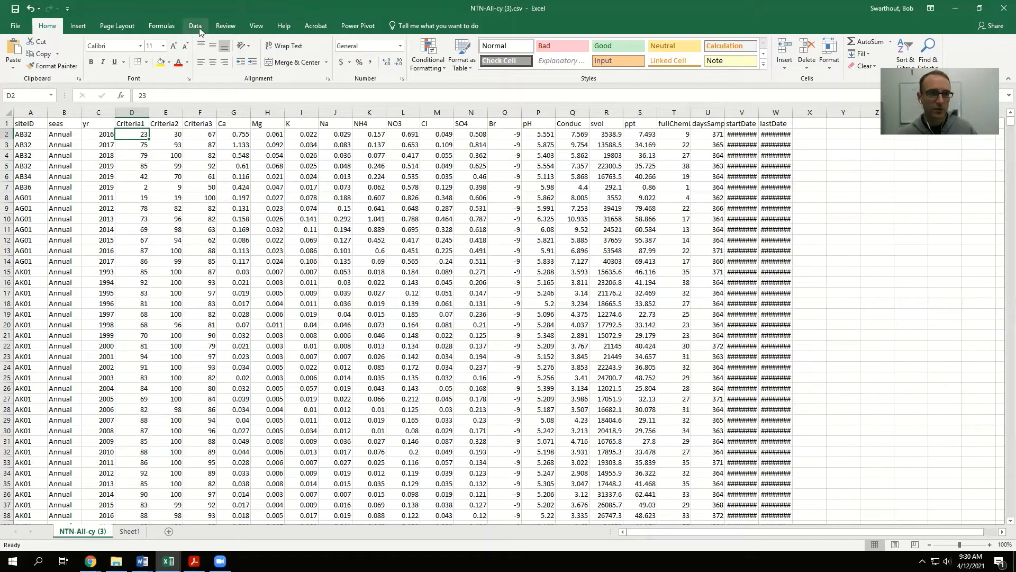
{"action": "left_click", "coordinate": [251, 26]}
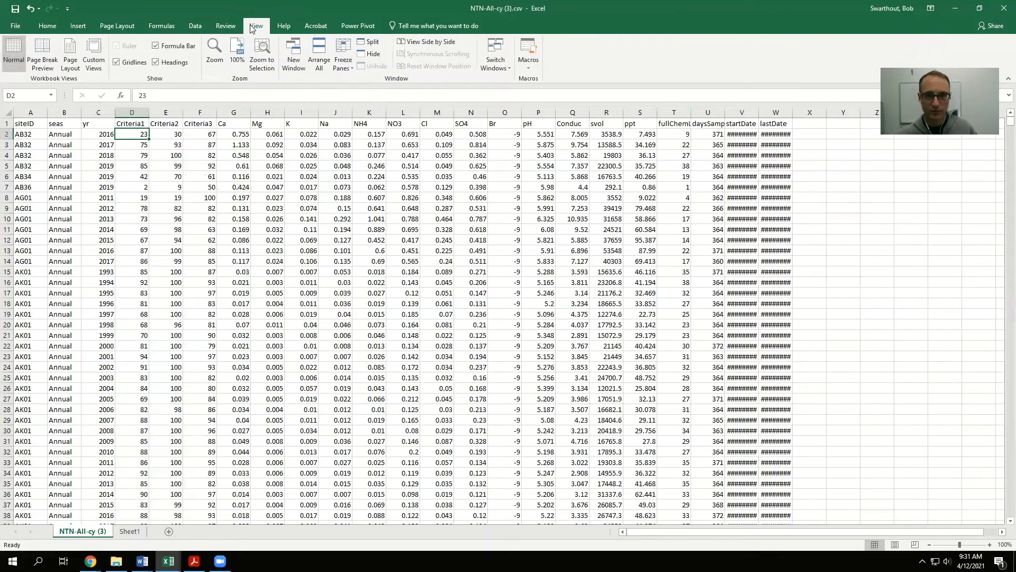
{"action": "left_click", "coordinate": [344, 60]}
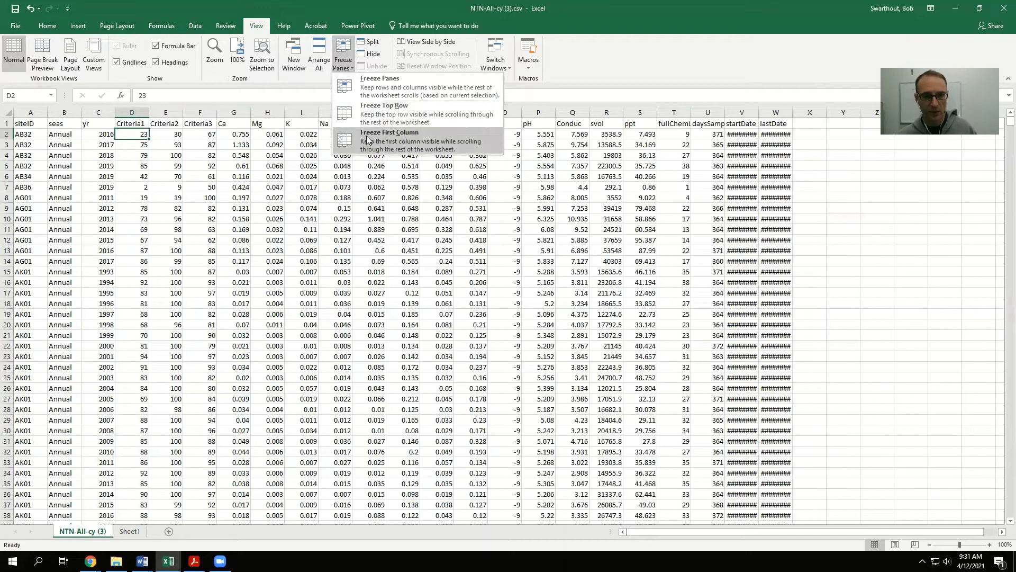
{"action": "left_click", "coordinate": [394, 86]}
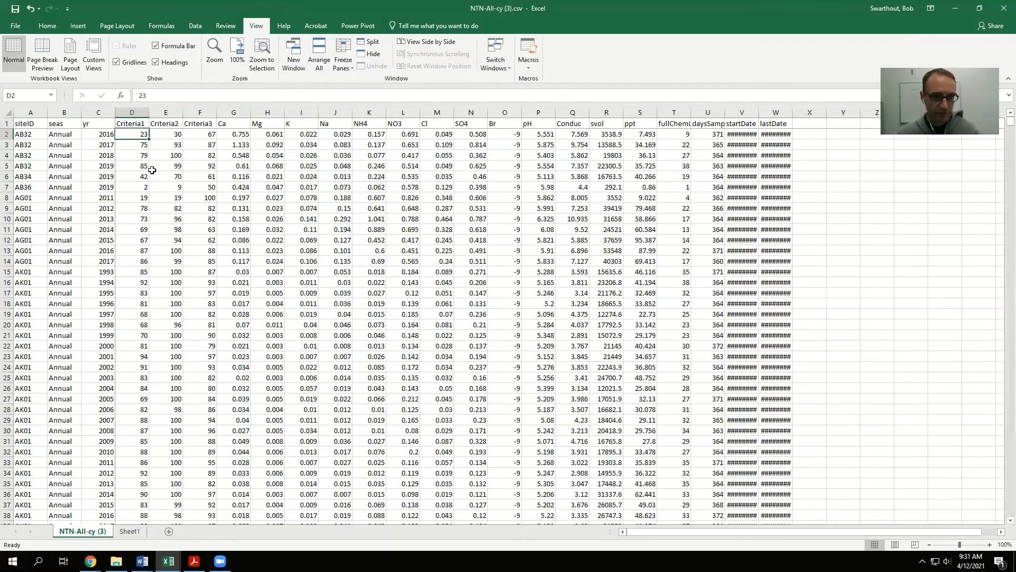
- Move along row 2 beyond the last data column and back to Criteria1 to check the frozen siteID, seas and yr columns
{"action": "key", "text": "ctrl+Right"}
{"action": "key", "text": "Right"}
{"action": "key", "text": "Right"}
{"action": "key", "text": "Right"}
{"action": "key", "text": "Right"}
{"action": "key", "text": "Right"}
{"action": "key", "text": "Right"}
{"action": "key", "text": "Right"}
{"action": "key", "text": "Right"}
{"action": "key", "text": "Right"}
{"action": "key", "text": "Right"}
{"action": "key", "text": "Right"}
{"action": "key", "text": "Right"}
{"action": "key", "text": "Right"}
{"action": "key", "text": "Right"}
{"action": "key", "text": "Right"}
{"action": "key", "text": "Right"}
{"action": "key", "text": "Right"}
{"action": "key", "text": "Right"}
{"action": "key", "text": "Right"}
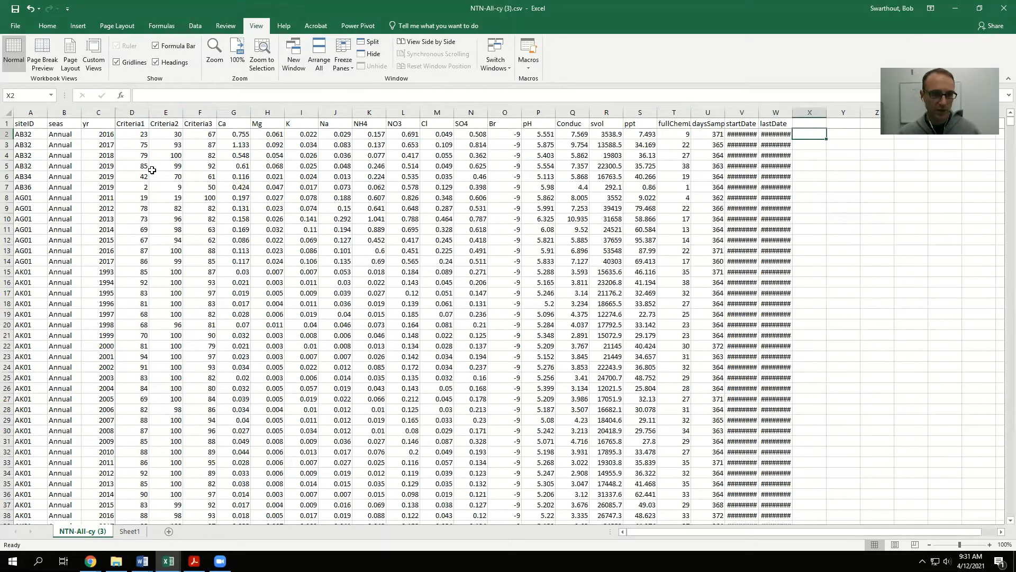
{"action": "key", "text": "Left"}
{"action": "key", "text": "Left"}
{"action": "key", "text": "Left"}
{"action": "key", "text": "Left"}
{"action": "key", "text": "Left"}
{"action": "key", "text": "Left"}
{"action": "key", "text": "Left"}
{"action": "key", "text": "Left"}
{"action": "key", "text": "Left"}
{"action": "key", "text": "Left"}
{"action": "key", "text": "Left"}
{"action": "key", "text": "Left"}
{"action": "key", "text": "Left"}
{"action": "key", "text": "Left"}
{"action": "key", "text": "Left"}
{"action": "key", "text": "Left"}
{"action": "key", "text": "Left"}
{"action": "key", "text": "Left"}
{"action": "key", "text": "Left"}
{"action": "key", "text": "Left"}
{"action": "key", "text": "Left"}
{"action": "key", "text": "Left"}
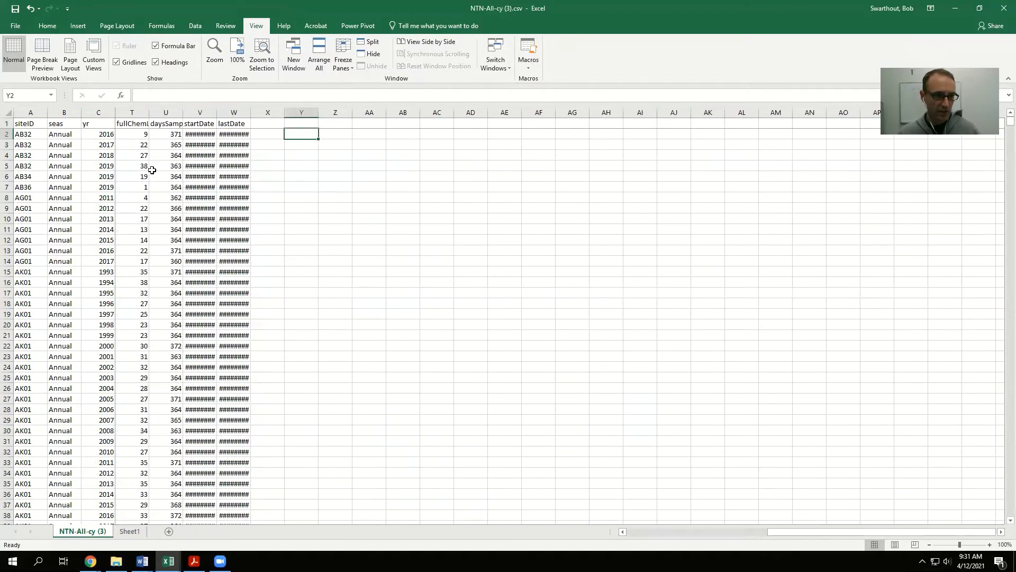
{"action": "key", "text": "Left"}
{"action": "key", "text": "Left"}
{"action": "key", "text": "Left"}
{"action": "key", "text": "Left"}
{"action": "key", "text": "Left"}
{"action": "key", "text": "Left"}
{"action": "key", "text": "Left"}
{"action": "key", "text": "Left"}
{"action": "key", "text": "Left"}
{"action": "key", "text": "Left"}
{"action": "key", "text": "Left"}
{"action": "key", "text": "Left"}
{"action": "key", "text": "Left"}
{"action": "key", "text": "Left"}
{"action": "key", "text": "Left"}
{"action": "key", "text": "Left"}
{"action": "key", "text": "Left"}
{"action": "key", "text": "Left"}
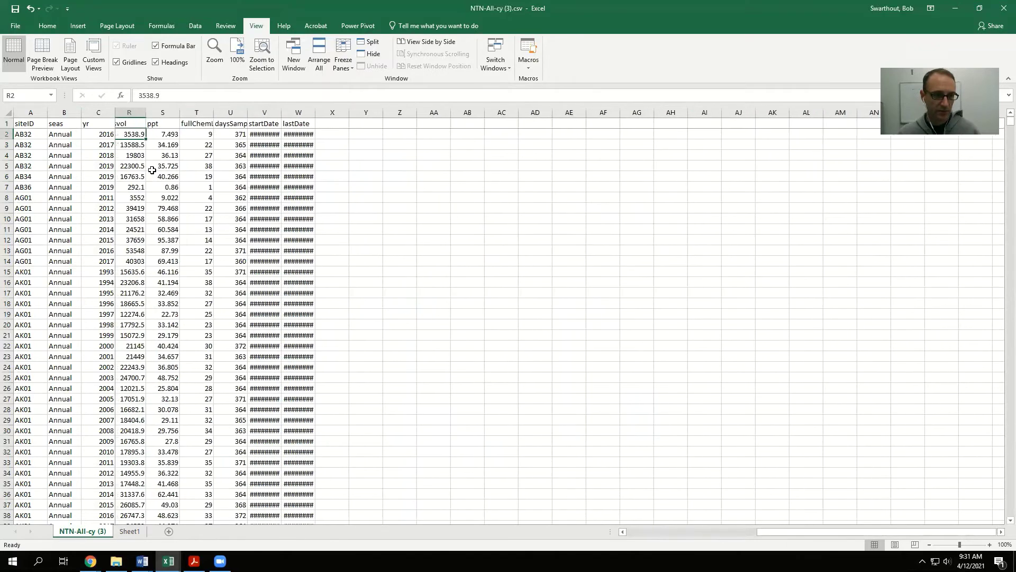
{"action": "key", "text": "Right"}
{"action": "key", "text": "Right"}
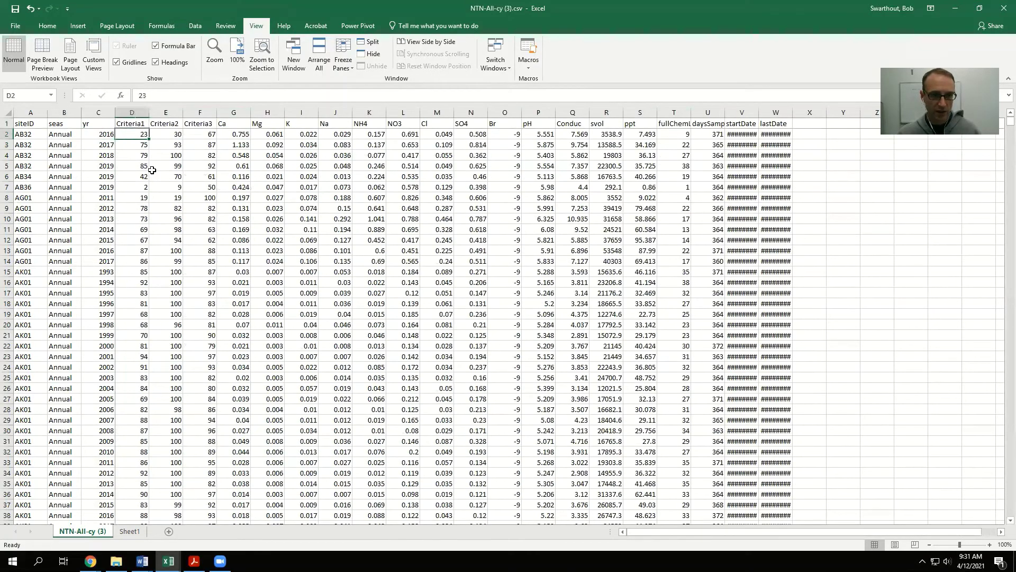
- Go to the last data row to check the frozen header labels Criteria1 through lastDate, and return to the first data row
{"action": "key", "text": "ctrl+Down"}
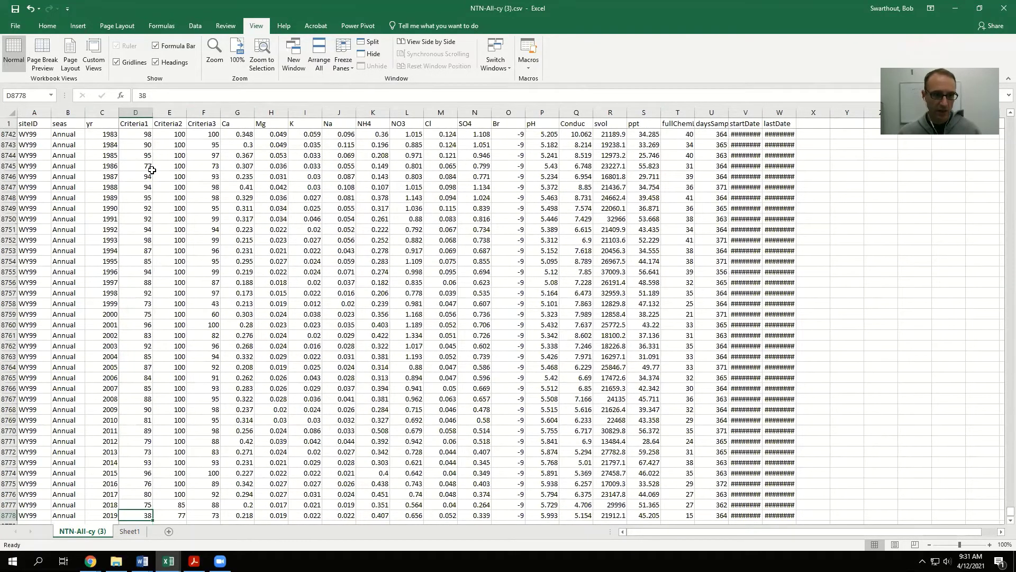
{"action": "left_click_drag", "start_coordinate": [127, 123], "coordinate": [779, 123]}
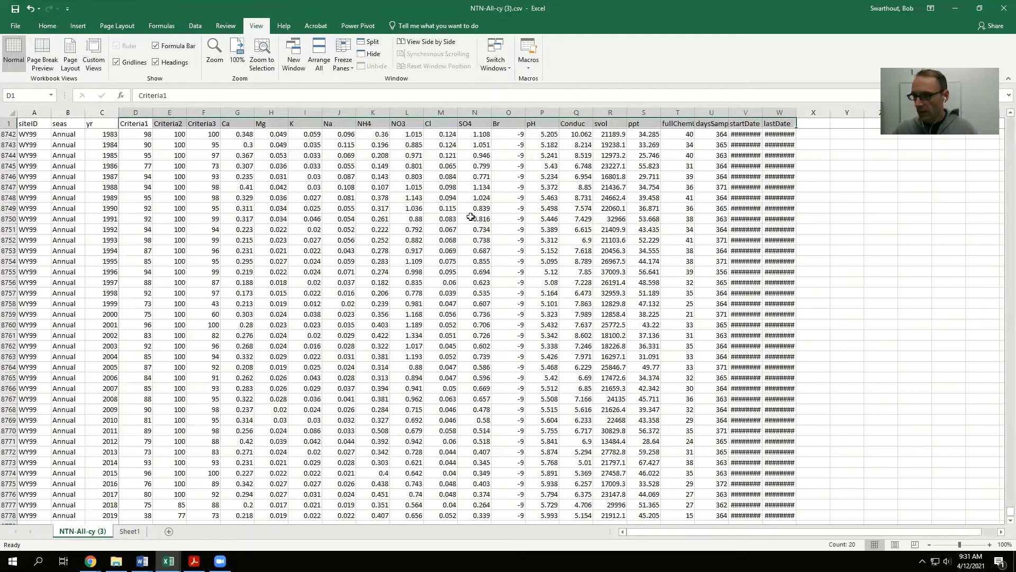
{"action": "left_click", "coordinate": [374, 207]}
{"action": "key", "text": "ctrl+Up"}
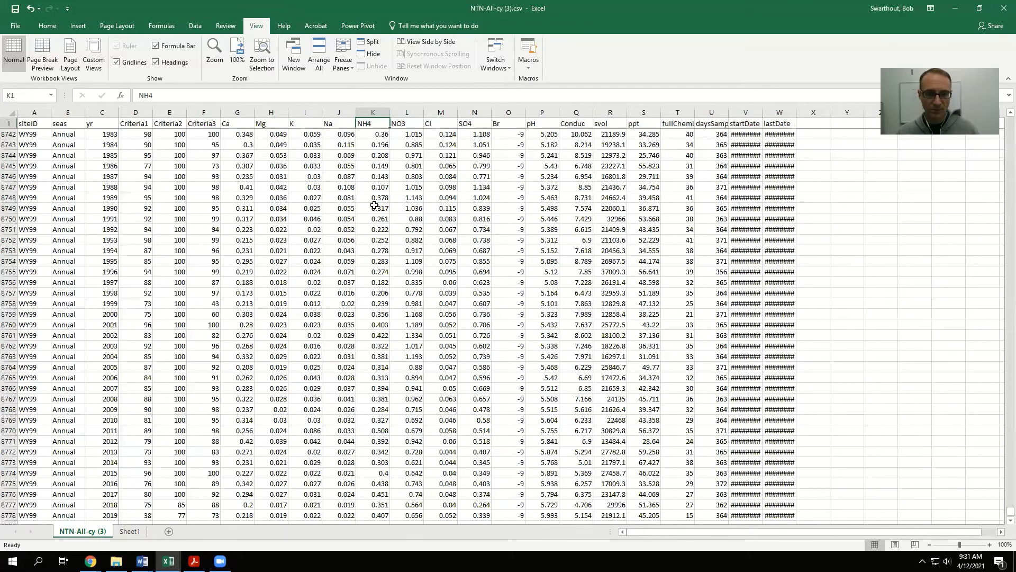
{"action": "key", "text": "Down"}
- Look through the measurement columns along the first data row, ending at the Br column
{"action": "key", "text": "Left"}
{"action": "key", "text": "Left"}
{"action": "key", "text": "Left"}
{"action": "key", "text": "Left"}
{"action": "key", "text": "Left"}
{"action": "key", "text": "Left"}
{"action": "key", "text": "Left"}
{"action": "key", "text": "Left"}
{"action": "key", "text": "Left"}
{"action": "key", "text": "Left"}
{"action": "key", "text": "Right"}
{"action": "key", "text": "Right"}
{"action": "key", "text": "Right"}
{"action": "key", "text": "Right"}
{"action": "key", "text": "Right"}
{"action": "key", "text": "Right"}
{"action": "key", "text": "Right"}
{"action": "key", "text": "Right"}
{"action": "key", "text": "Right"}
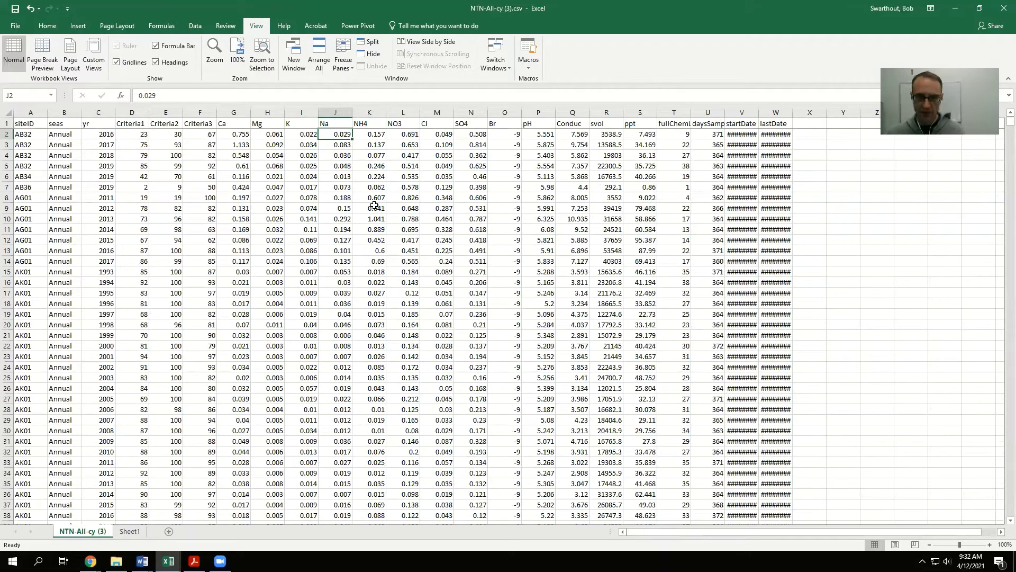
{"action": "key", "text": "Right"}
{"action": "key", "text": "Right"}
{"action": "key", "text": "Right"}
{"action": "key", "text": "Right"}
{"action": "key", "text": "Right"}
{"action": "key", "text": "Up"}
{"action": "key", "text": "Down"}
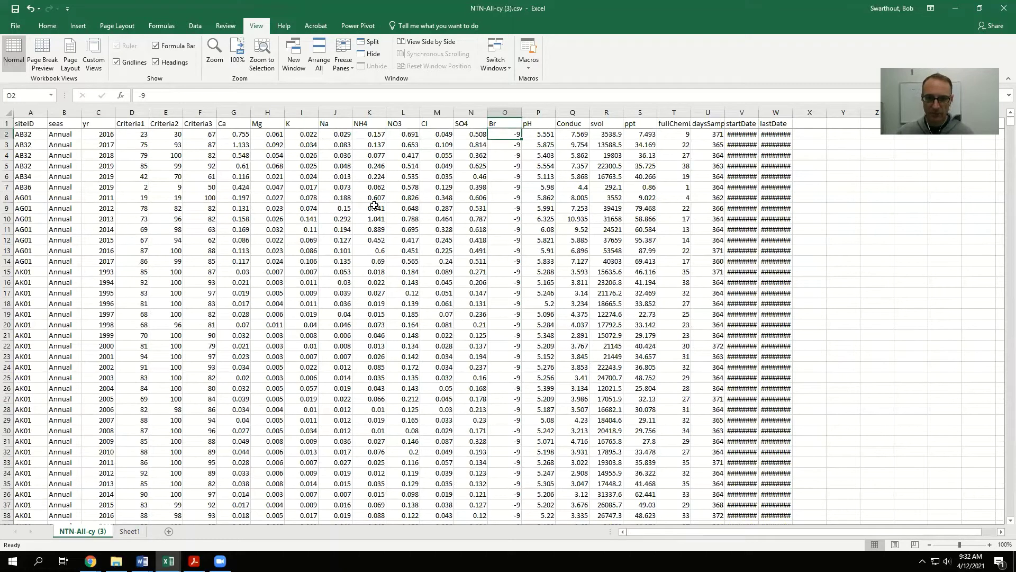
- Select the Br values in rows 2 to 22 to examine the -9 entries
{"action": "key", "text": "shift+Down"}
{"action": "key", "text": "shift+Down"}
{"action": "key", "text": "shift+Down"}
{"action": "key", "text": "shift+Down"}
{"action": "key", "text": "shift+Down"}
{"action": "key", "text": "shift+Down"}
{"action": "key", "text": "shift+Down"}
{"action": "key", "text": "shift+Down"}
{"action": "key", "text": "shift+Down"}
{"action": "key", "text": "shift+Down"}
{"action": "key", "text": "shift+Down"}
{"action": "key", "text": "shift+Down"}
{"action": "key", "text": "shift+Down"}
{"action": "key", "text": "shift+Down"}
{"action": "key", "text": "shift+Down"}
{"action": "key", "text": "shift+Down"}
{"action": "key", "text": "shift+Down"}
{"action": "key", "text": "shift+Down"}
{"action": "key", "text": "shift+Down"}
{"action": "key", "text": "shift+Down"}
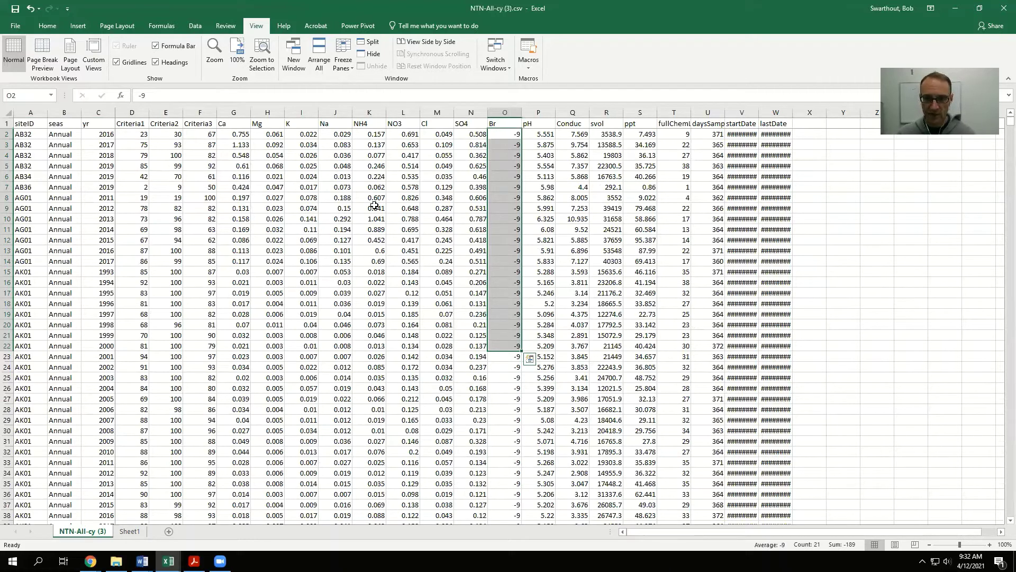
- Select the Ca through svol values of the AK02 2009 row, G47:R47, to examine the -9 entries
{"action": "key", "text": "Down"}
{"action": "key", "text": "Left"}
{"action": "key", "text": "Left"}
{"action": "key", "text": "Left"}
{"action": "key", "text": "Left"}
{"action": "key", "text": "Left"}
{"action": "key", "text": "Left"}
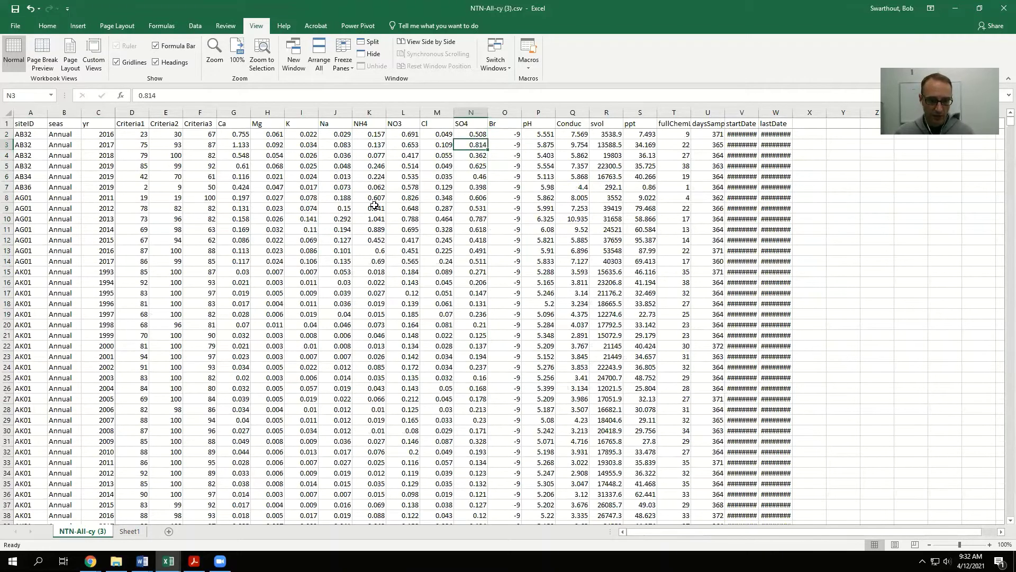
{"action": "key", "text": "Left"}
{"action": "key", "text": "Left"}
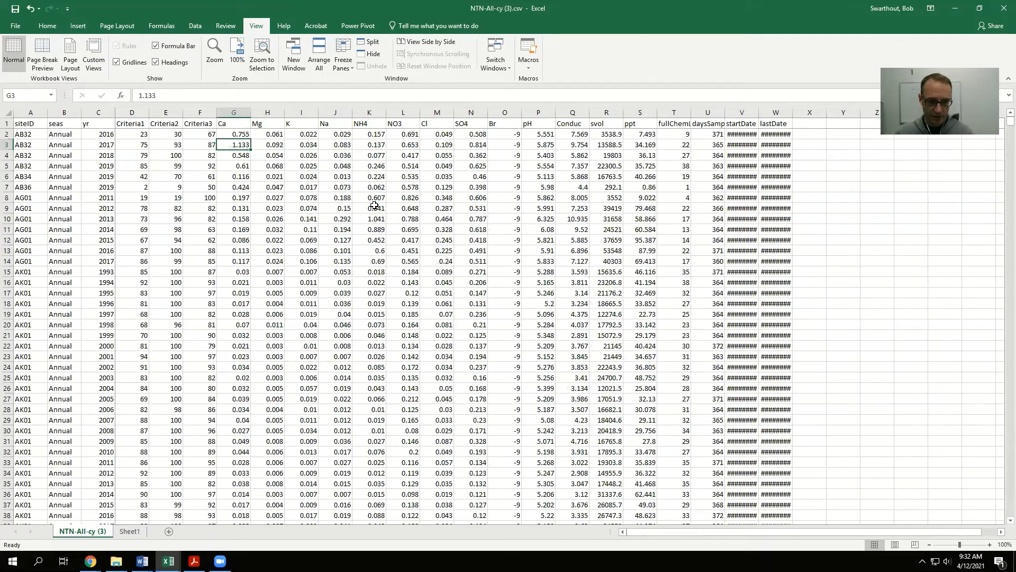
{"action": "key", "text": "Page_Down"}
{"action": "key", "text": "Down"}
{"action": "key", "text": "Down"}
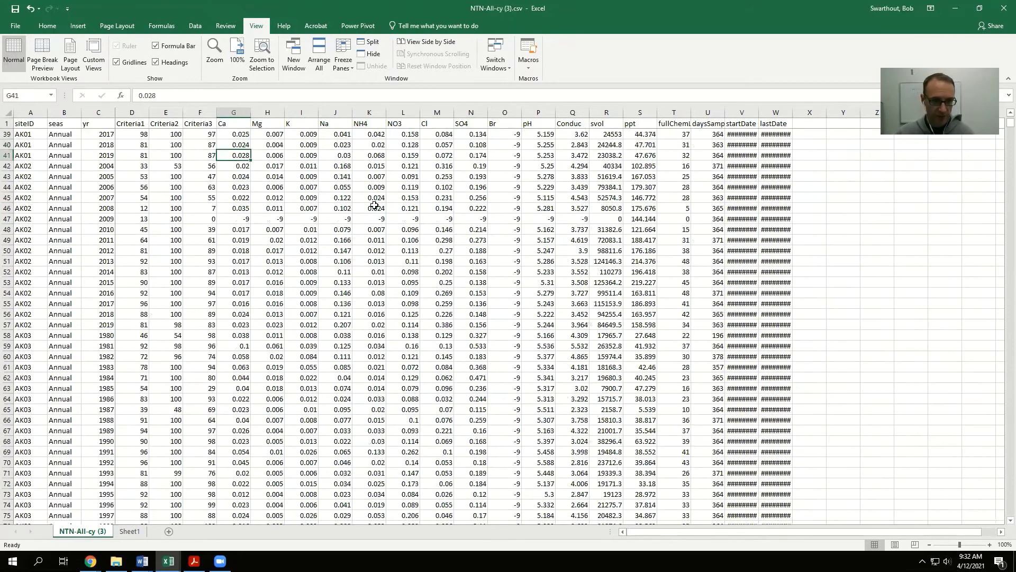
{"action": "key", "text": "Down"}
{"action": "key", "text": "Down"}
{"action": "key", "text": "Down"}
{"action": "key", "text": "Down"}
{"action": "key", "text": "Down"}
{"action": "key", "text": "shift+Right"}
{"action": "key", "text": "shift+Right"}
{"action": "key", "text": "shift+Right"}
{"action": "key", "text": "shift+Right"}
{"action": "key", "text": "shift+Right"}
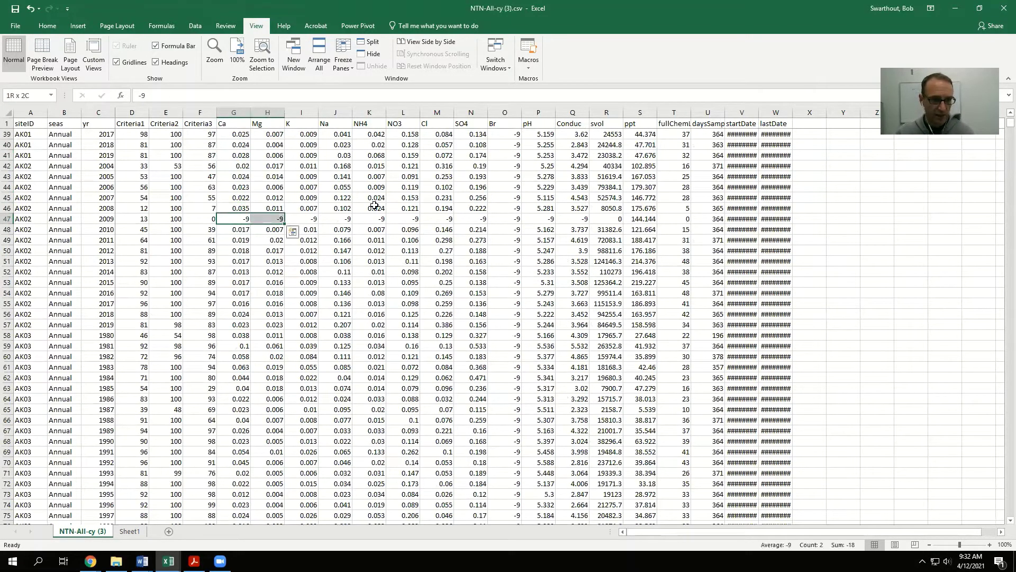
{"action": "key", "text": "shift+Right"}
{"action": "key", "text": "shift+Right"}
{"action": "key", "text": "shift+Right"}
{"action": "key", "text": "shift+Right"}
{"action": "key", "text": "shift+Right"}
{"action": "key", "text": "shift+Right"}
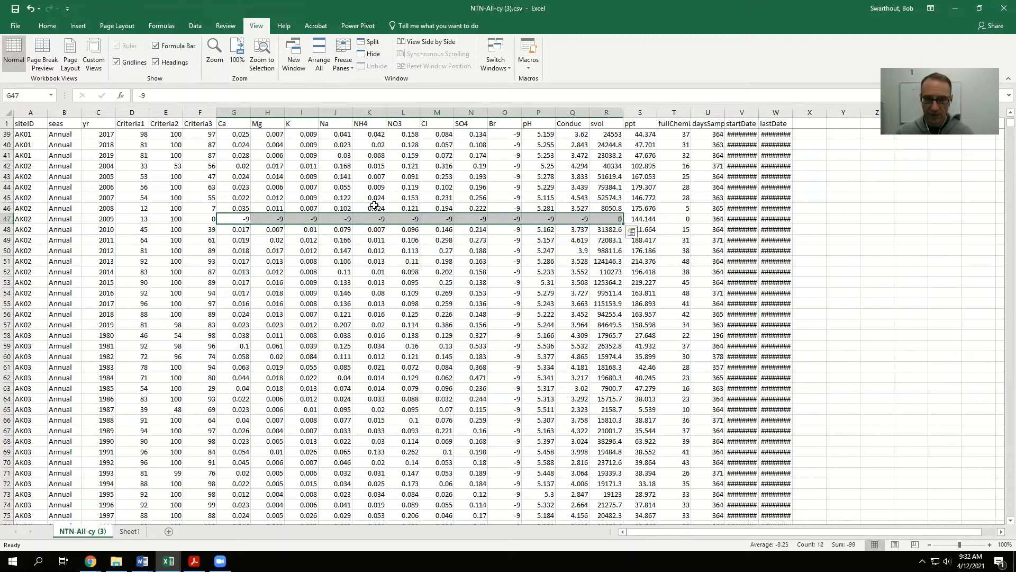
- Reselect the Ca through svol values of the AK02 2009 row, G47:R47, to examine the missing-data entries
{"action": "key", "text": "shift+Left"}
{"action": "key", "text": "shift+Left"}
{"action": "key", "text": "shift+Left"}
{"action": "key", "text": "Left"}
{"action": "key", "text": "Left"}
{"action": "key", "text": "Left"}
{"action": "key", "text": "Right"}
{"action": "key", "text": "Right"}
{"action": "key", "text": "Right"}
{"action": "key", "text": "shift+Right"}
{"action": "key", "text": "shift+Right"}
{"action": "key", "text": "shift+Right"}
{"action": "key", "text": "shift+Right"}
{"action": "key", "text": "shift+Right"}
{"action": "key", "text": "shift+Right"}
{"action": "key", "text": "shift+Right"}
{"action": "key", "text": "shift+Right"}
{"action": "key", "text": "shift+Right"}
{"action": "key", "text": "shift+Right"}
{"action": "key", "text": "shift+Right"}
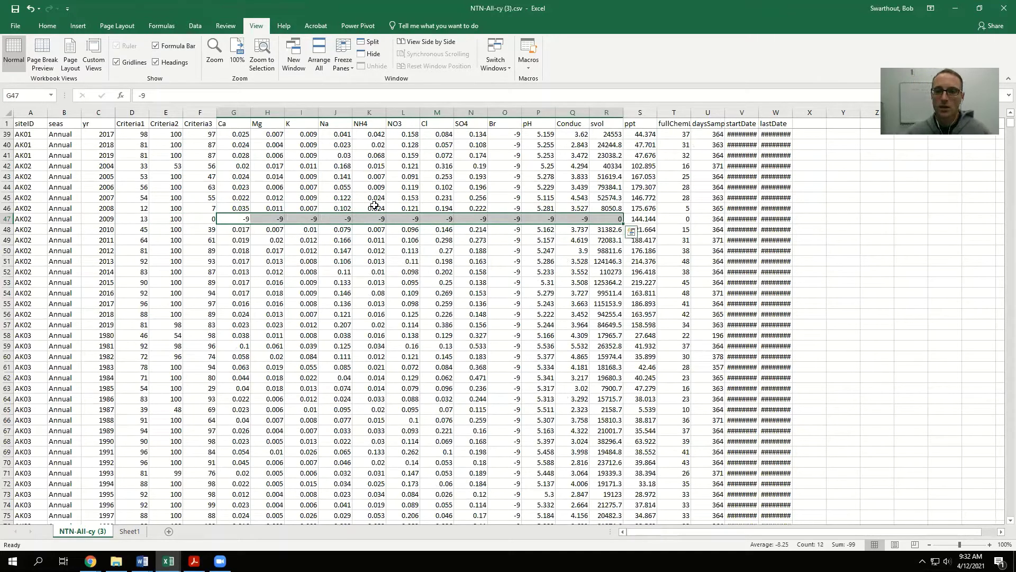
- Look across the AK02 2009 row to its ppt value in S47 and back to its Ca value
{"action": "key", "text": "Right"}
{"action": "key", "text": "Right"}
{"action": "key", "text": "Right"}
{"action": "key", "text": "Right"}
{"action": "key", "text": "Right"}
{"action": "key", "text": "Right"}
{"action": "key", "text": "Right"}
{"action": "key", "text": "Right"}
{"action": "key", "text": "Right"}
{"action": "key", "text": "Right"}
{"action": "key", "text": "Right"}
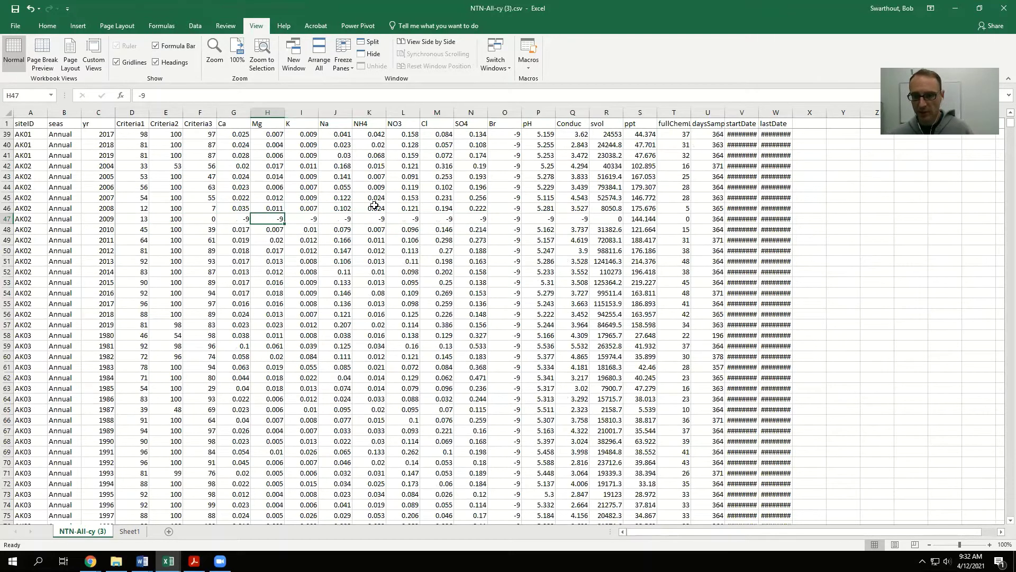
{"action": "key", "text": "Right"}
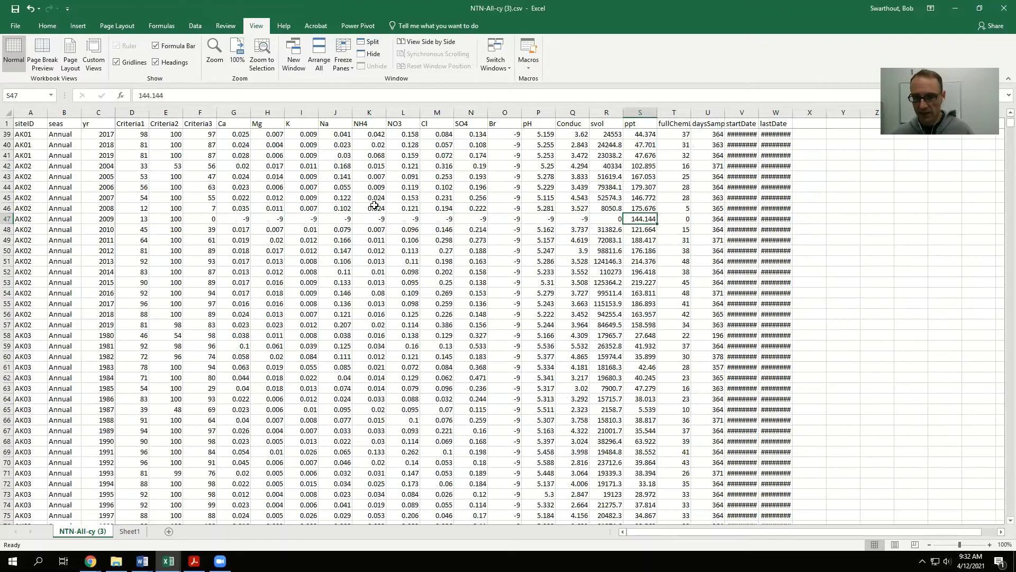
{"action": "key", "text": "Left"}
{"action": "key", "text": "Left"}
{"action": "key", "text": "Left"}
{"action": "key", "text": "Left"}
{"action": "key", "text": "Left"}
{"action": "key", "text": "Left"}
{"action": "key", "text": "Left"}
{"action": "key", "text": "Left"}
{"action": "key", "text": "Left"}
{"action": "key", "text": "Left"}
{"action": "key", "text": "Left"}
{"action": "key", "text": "Left"}
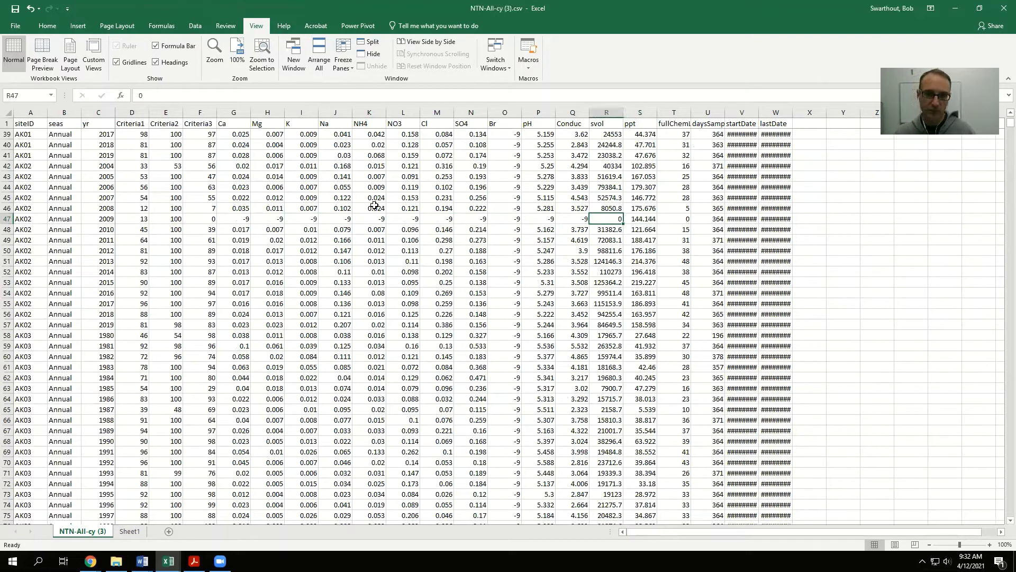
- Return to the first data row of the Ca column and look back along the header labels toward siteID
{"action": "key", "text": "ctrl+Up"}
{"action": "scroll", "coordinate": [374, 205], "scroll_direction": "up", "scroll_amount": 12}
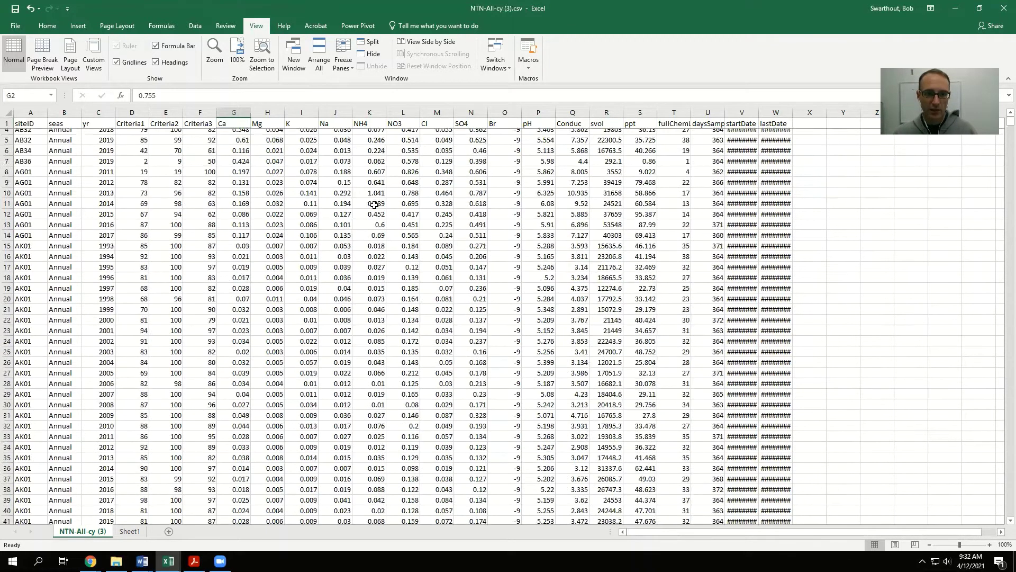
{"action": "key", "text": "Down"}
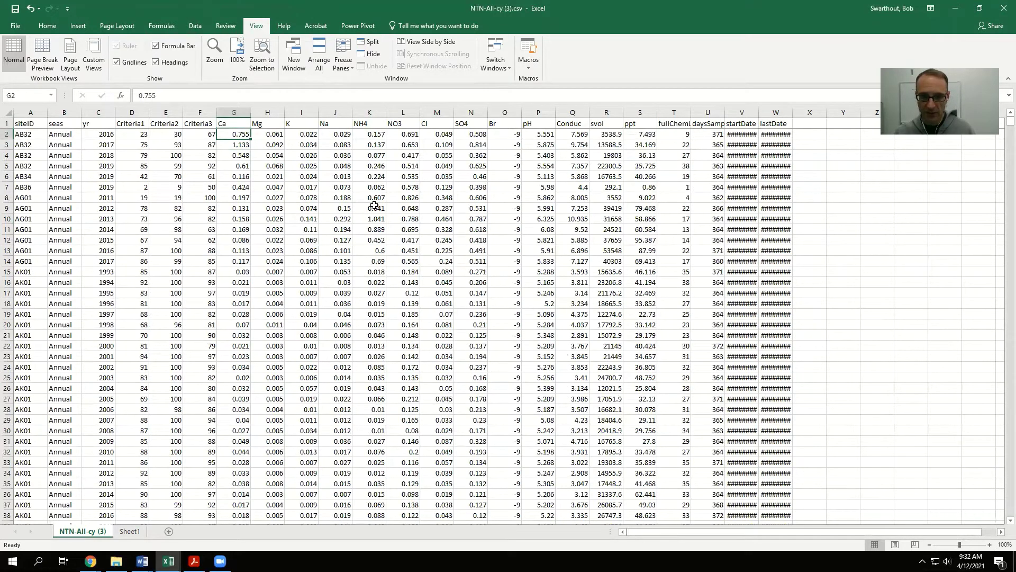
{"action": "key", "text": "Right"}
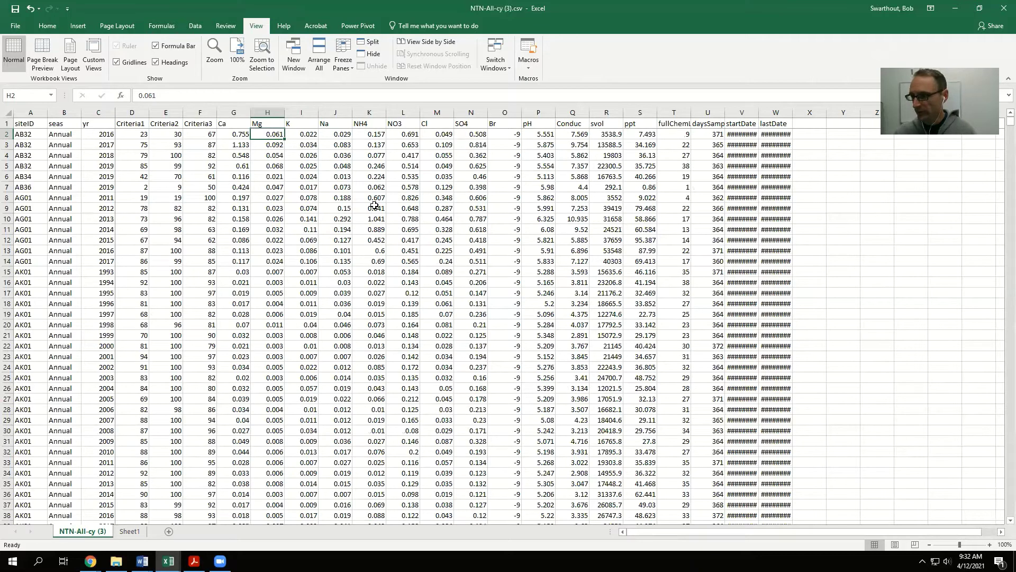
{"action": "key", "text": "Up"}
{"action": "key", "text": "Left"}
{"action": "key", "text": "Left"}
{"action": "key", "text": "Left"}
{"action": "key", "text": "Left"}
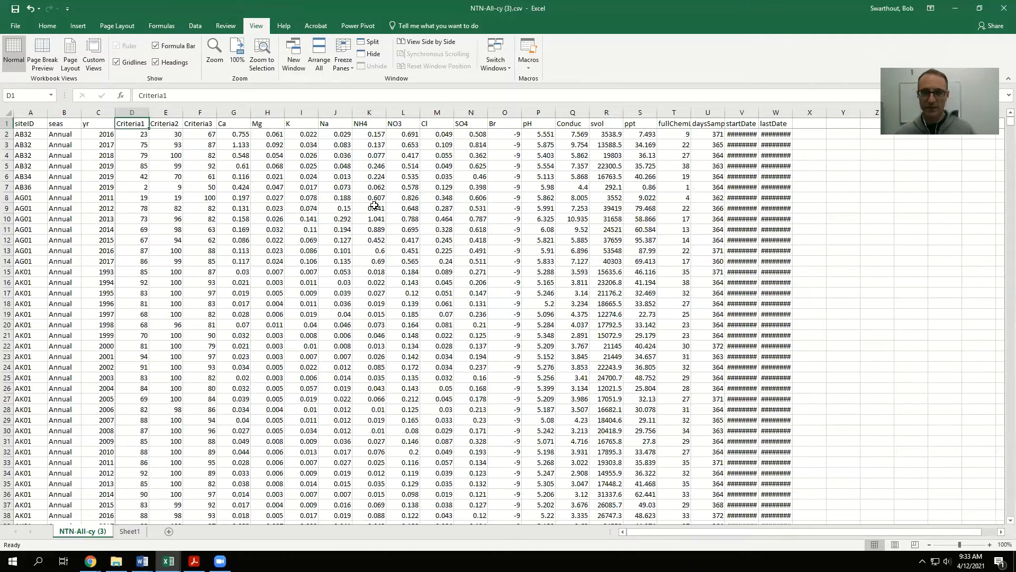
{"action": "key", "text": "Left"}
{"action": "key", "text": "Left"}
{"action": "key", "text": "Left"}
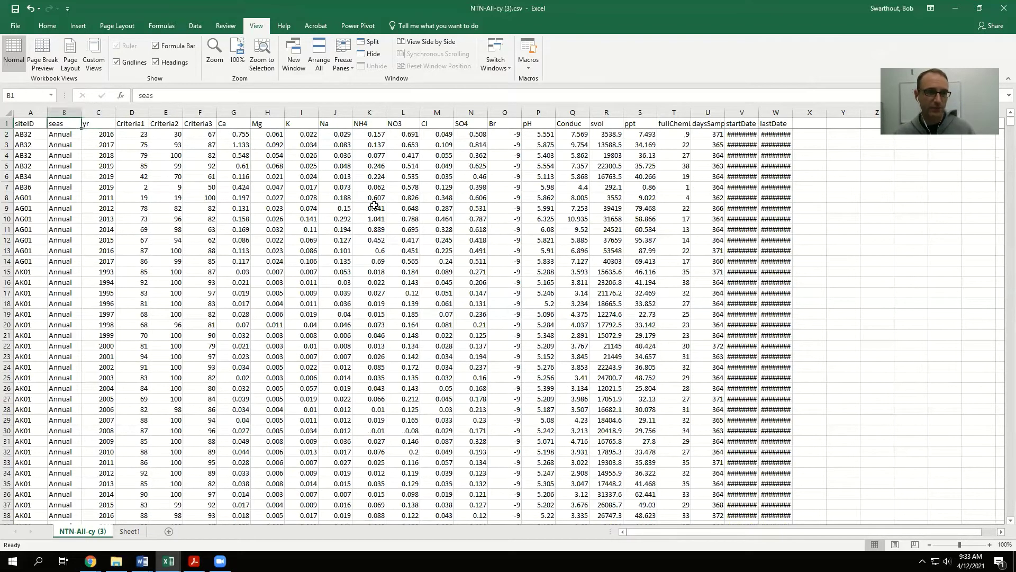
- Conditionally format the Ca through ppt data, G2:S8778, so cells less than 0 get Light Red Fill with Dark Red Text
{"action": "key", "text": "Down"}
{"action": "key", "text": "Right"}
{"action": "key", "text": "Right"}
{"action": "key", "text": "Right"}
{"action": "key", "text": "Right"}
{"action": "key", "text": "Right"}
{"action": "key", "text": "Right"}
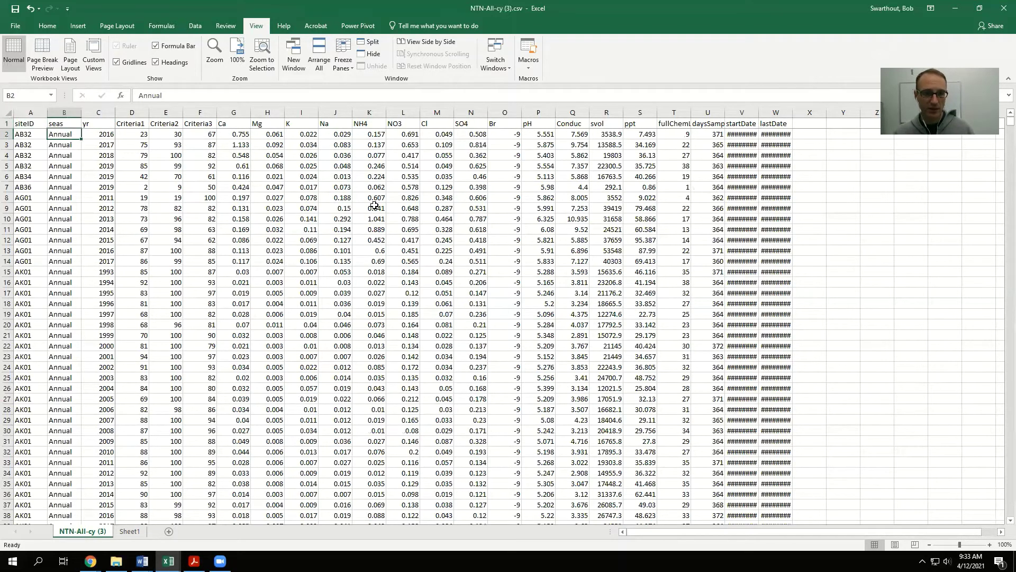
{"action": "key", "text": "shift+Right"}
{"action": "key", "text": "shift+Right"}
{"action": "key", "text": "shift+Right"}
{"action": "key", "text": "shift+Right"}
{"action": "key", "text": "shift+Right"}
{"action": "key", "text": "shift+Right"}
{"action": "key", "text": "shift+Right"}
{"action": "key", "text": "shift+Right"}
{"action": "key", "text": "shift+Right"}
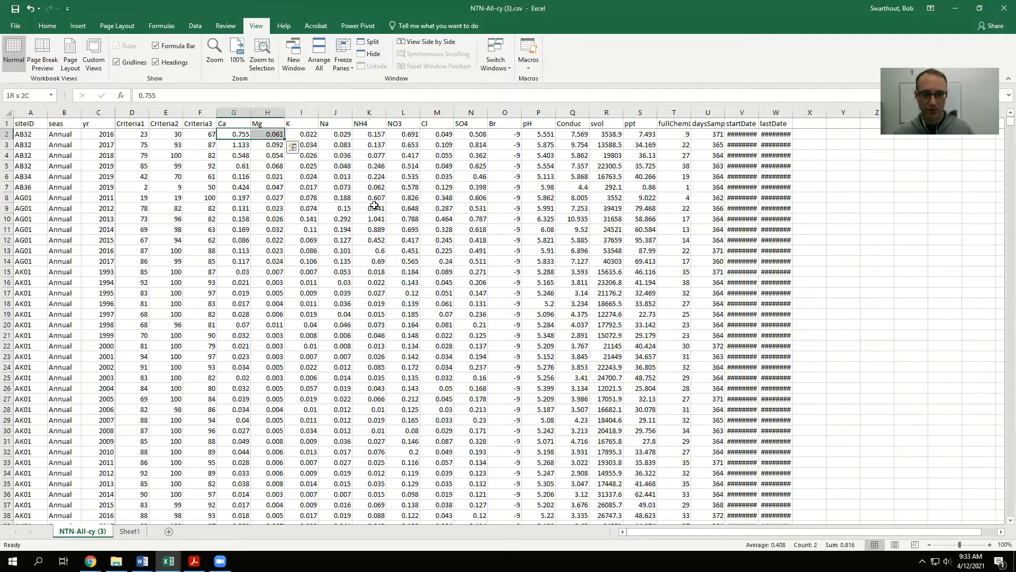
{"action": "key", "text": "shift+Right"}
{"action": "key", "text": "shift+Right"}
{"action": "key", "text": "shift+Right"}
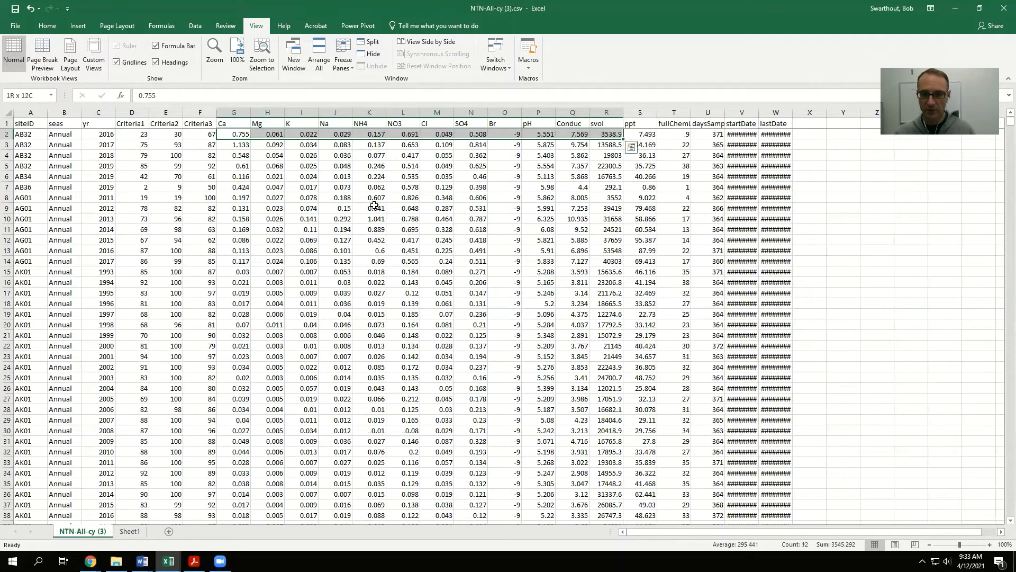
{"action": "key", "text": "ctrl+shift+Down"}
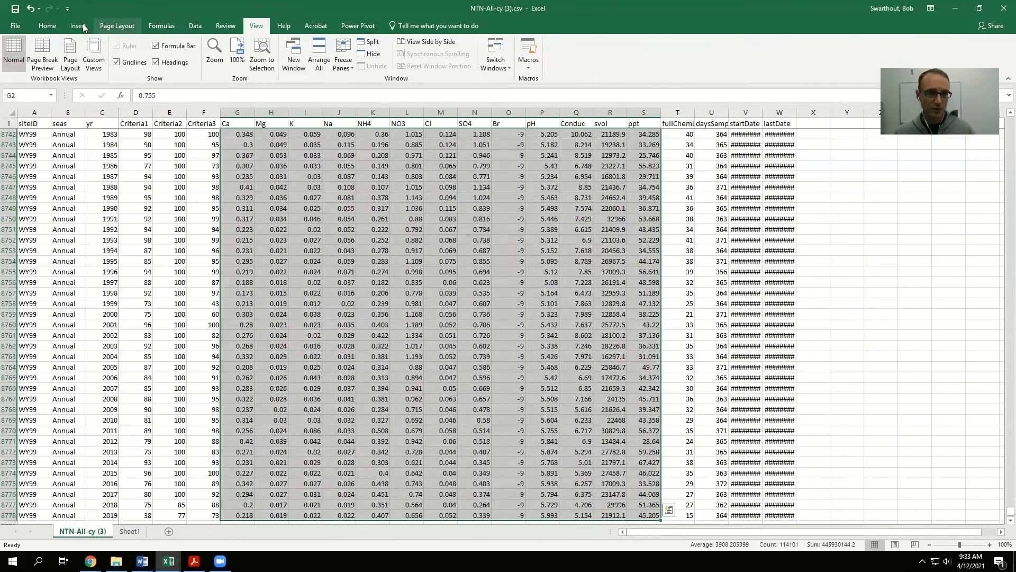
{"action": "left_click", "coordinate": [48, 26]}
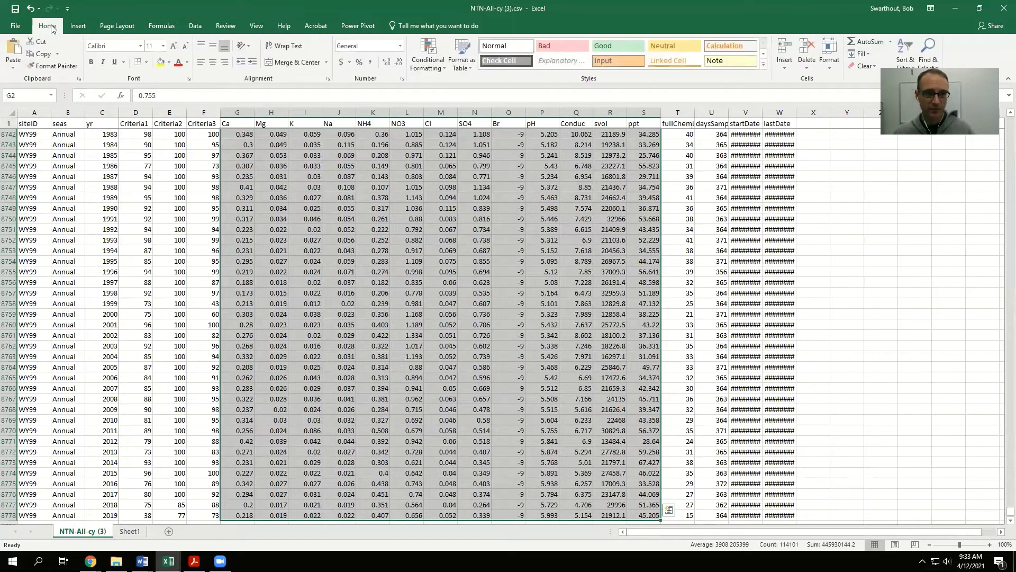
{"action": "left_click", "coordinate": [433, 63]}
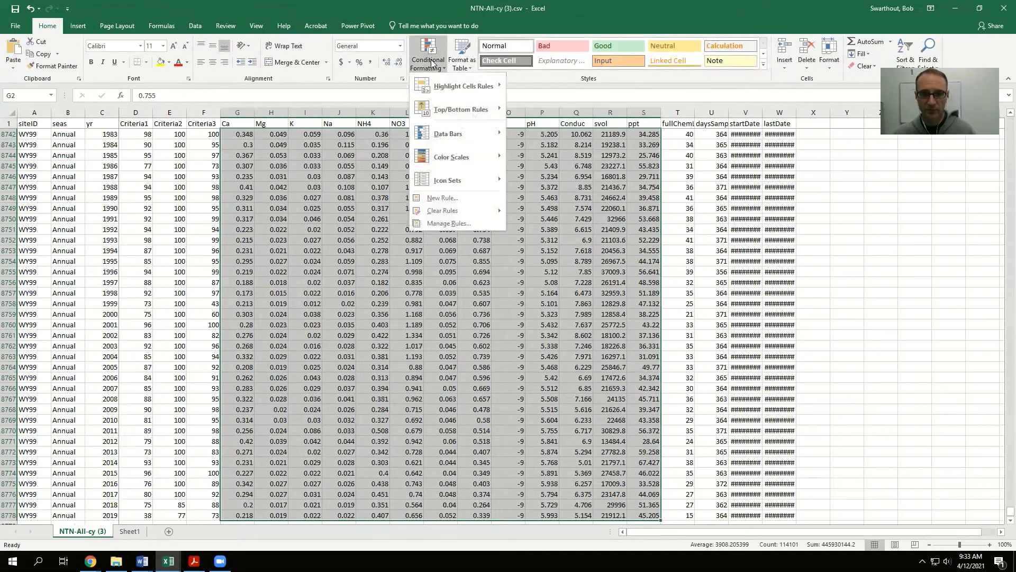
{"action": "mouse_move", "coordinate": [443, 87]}
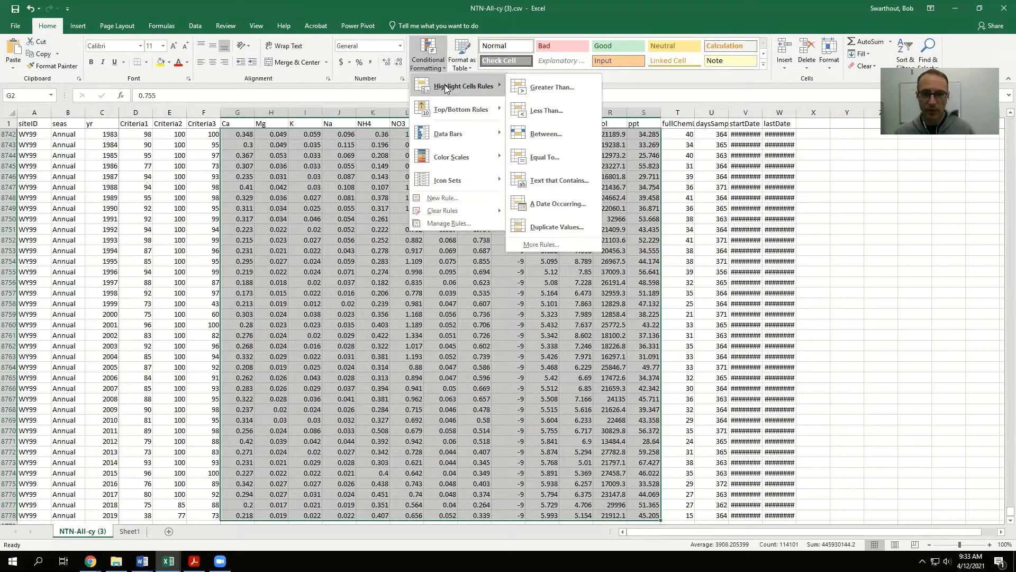
{"action": "left_click", "coordinate": [553, 111]}
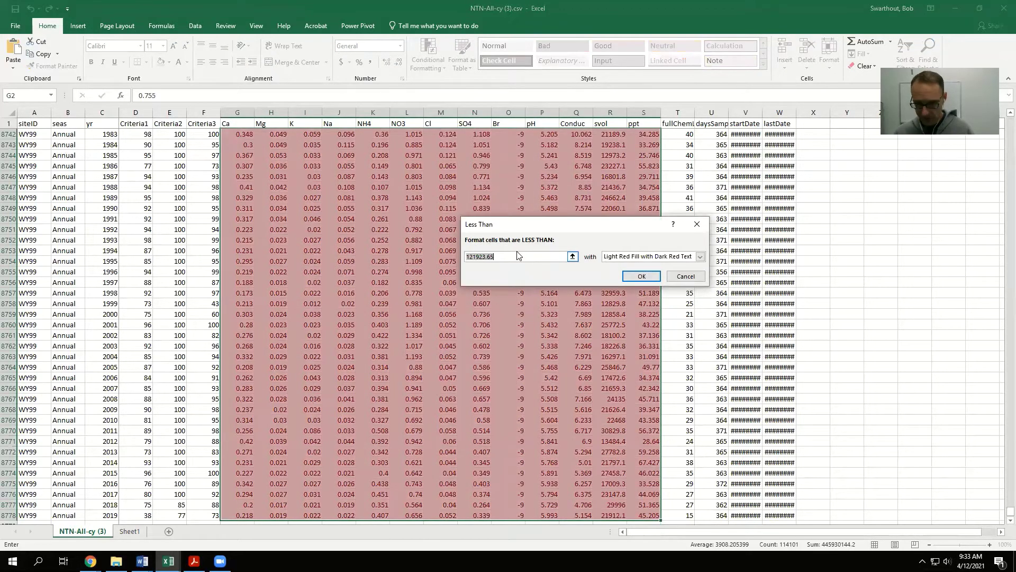
{"action": "type", "text": "0"}
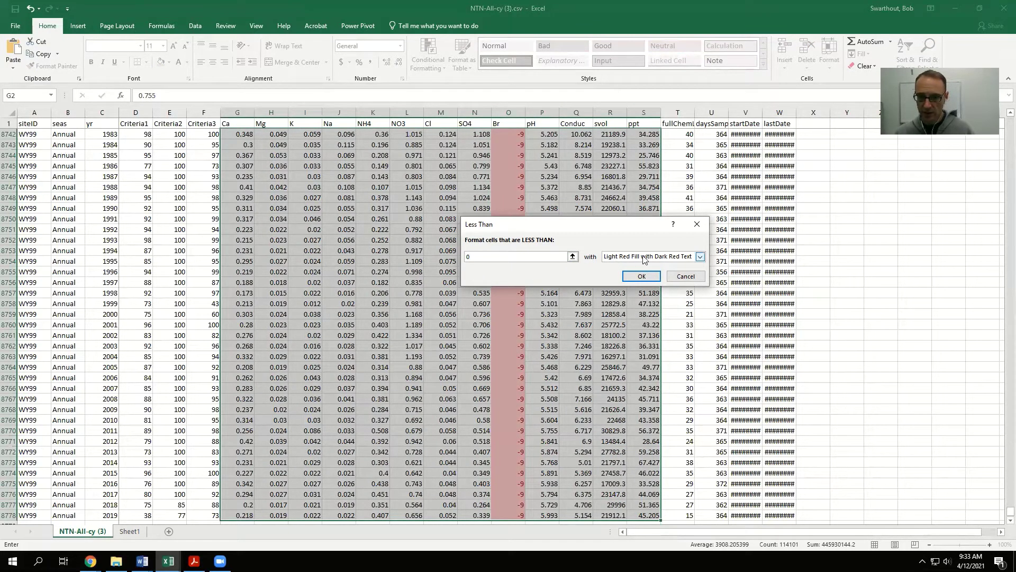
{"action": "left_click", "coordinate": [639, 277]}
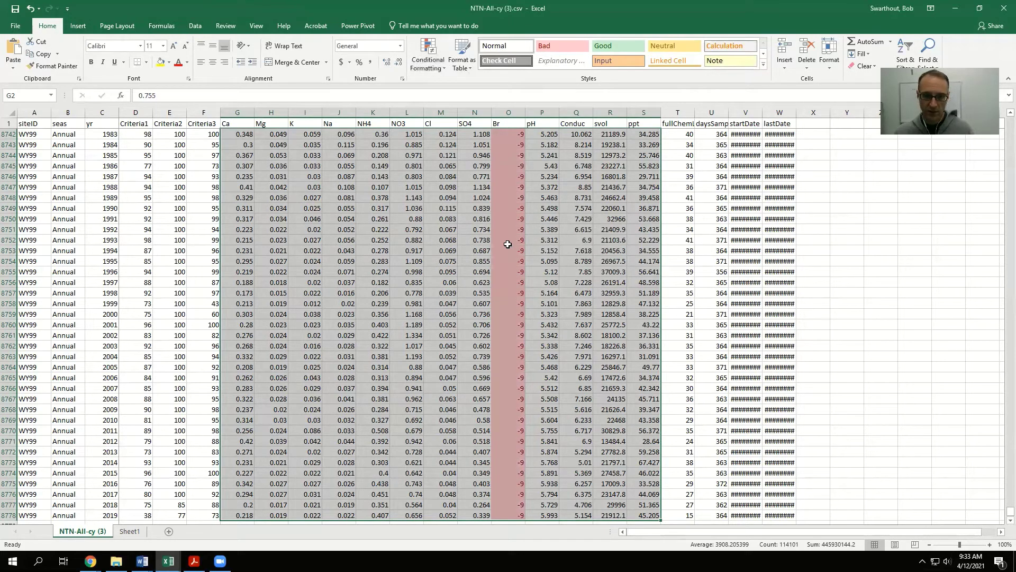
- Return to the first Br value and page down to about row 261 to examine the highlighted missing values
{"action": "left_click", "coordinate": [511, 232]}
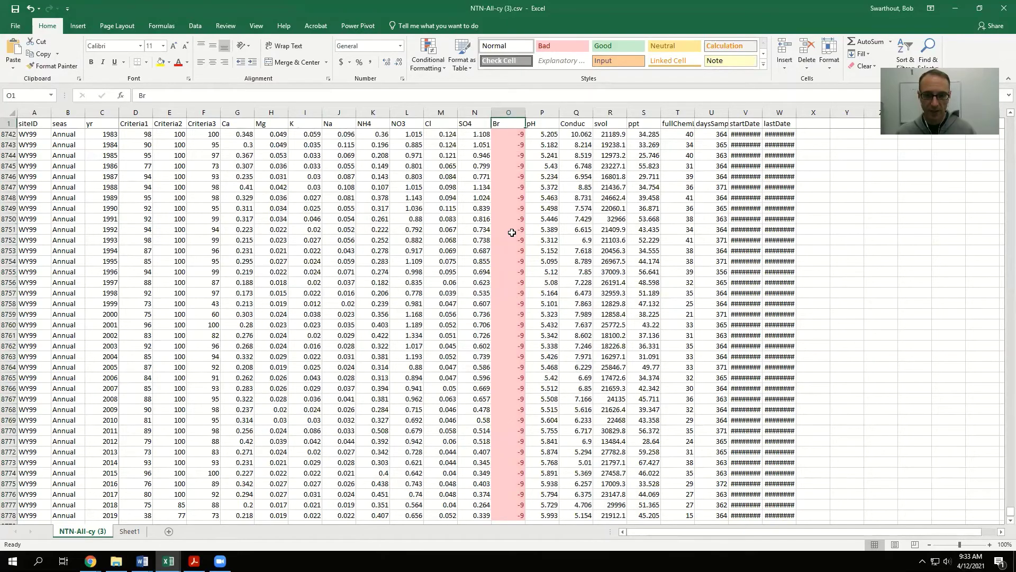
{"action": "key", "text": "ctrl+Up"}
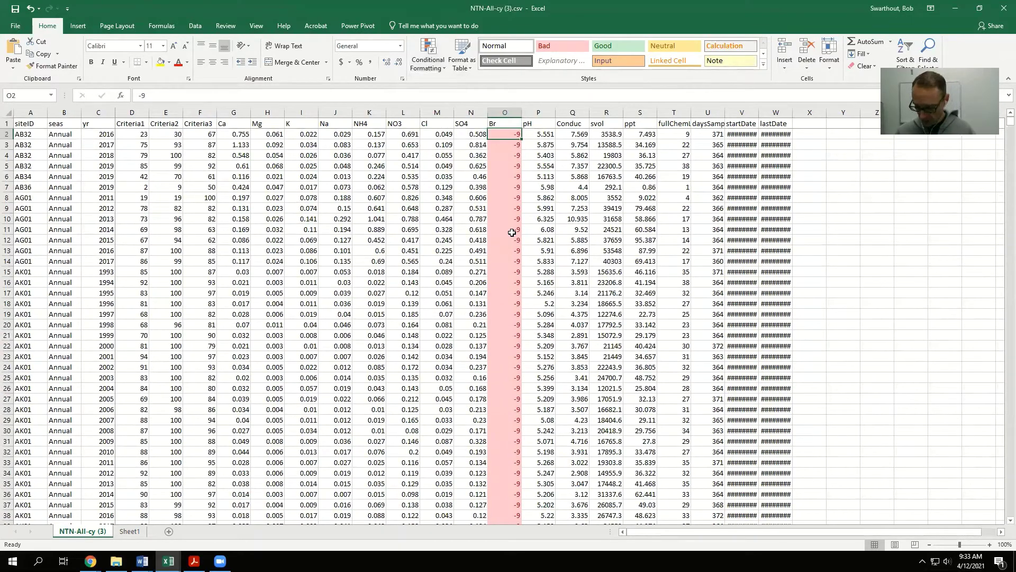
{"action": "key", "text": "Page_Down"}
{"action": "key", "text": "Page_Down"}
{"action": "key", "text": "Page_Down"}
{"action": "key", "text": "Page_Down"}
{"action": "key", "text": "Page_Down"}
{"action": "key", "text": "Page_Down"}
{"action": "key", "text": "Page_Down"}
{"action": "key", "text": "Page_Down"}
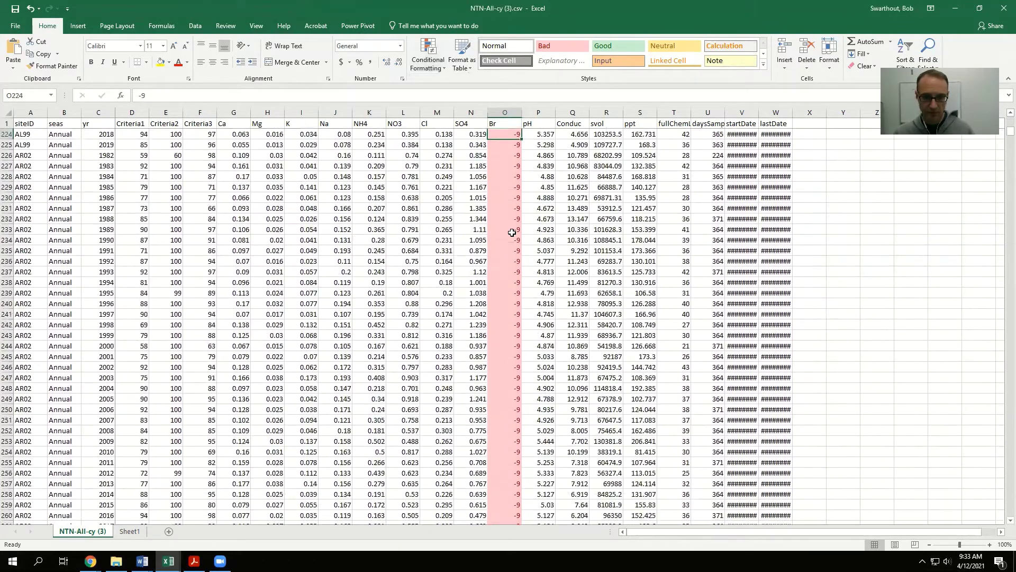
{"action": "key", "text": "Page_Up"}
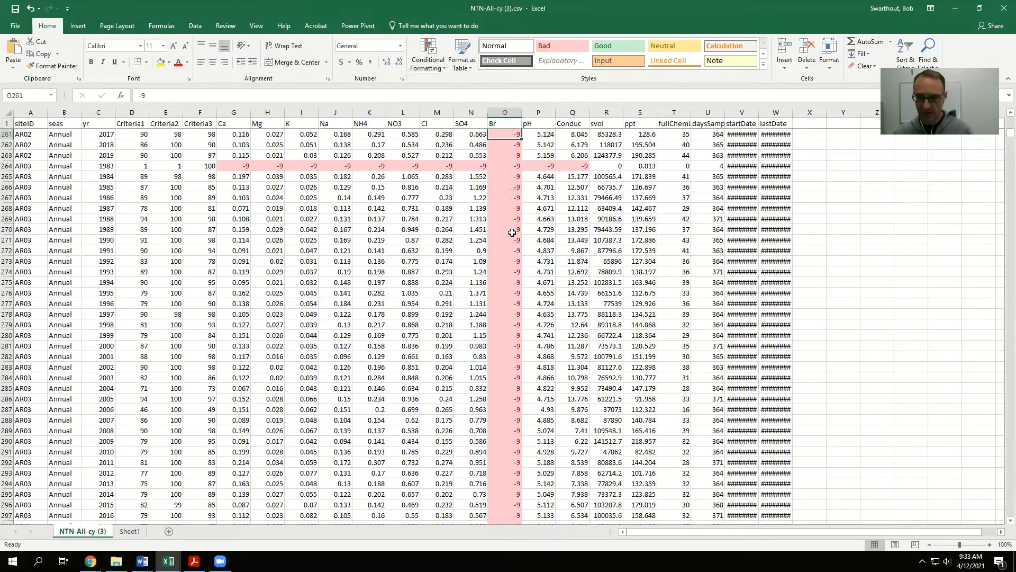
- Continue down to the CAN4 rows around row 964 to examine the highlighted negative values
{"action": "key", "text": "Page_Down"}
{"action": "key", "text": "Page_Down"}
{"action": "key", "text": "Page_Down"}
{"action": "key", "text": "Page_Down"}
{"action": "key", "text": "Page_Down"}
{"action": "key", "text": "Page_Down"}
{"action": "key", "text": "Page_Down"}
{"action": "key", "text": "Page_Down"}
{"action": "key", "text": "Page_Down"}
{"action": "key", "text": "Page_Down"}
{"action": "key", "text": "Page_Down"}
{"action": "key", "text": "Page_Down"}
{"action": "key", "text": "Page_Down"}
{"action": "key", "text": "Page_Down"}
{"action": "key", "text": "Page_Down"}
{"action": "key", "text": "Page_Down"}
{"action": "key", "text": "Page_Down"}
{"action": "key", "text": "Page_Down"}
{"action": "key", "text": "Page_Down"}
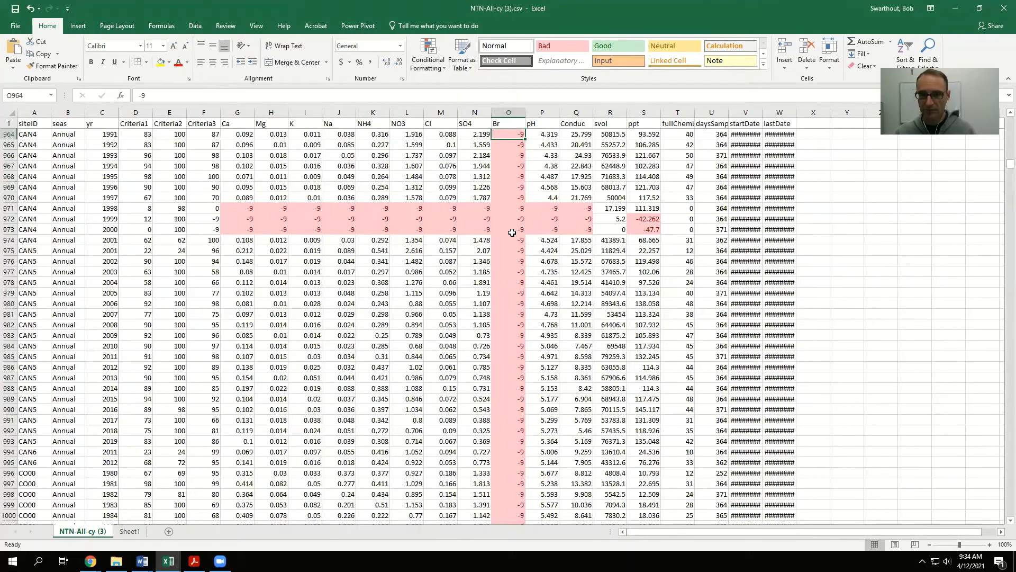
- Go back up to the first data row of the Br column
{"action": "key", "text": "Page_Up"}
{"action": "key", "text": "Page_Up"}
{"action": "key", "text": "Page_Up"}
{"action": "key", "text": "Page_Up"}
{"action": "key", "text": "Page_Up"}
{"action": "key", "text": "Page_Up"}
{"action": "key", "text": "Page_Up"}
{"action": "key", "text": "Page_Up"}
{"action": "key", "text": "Page_Up"}
{"action": "key", "text": "Page_Up"}
{"action": "key", "text": "Page_Up"}
{"action": "key", "text": "Page_Up"}
{"action": "key", "text": "Page_Up"}
{"action": "key", "text": "Page_Up"}
{"action": "key", "text": "Page_Up"}
{"action": "key", "text": "Page_Up"}
{"action": "key", "text": "Page_Up"}
{"action": "key", "text": "Page_Up"}
{"action": "key", "text": "Page_Up"}
{"action": "key", "text": "Page_Up"}
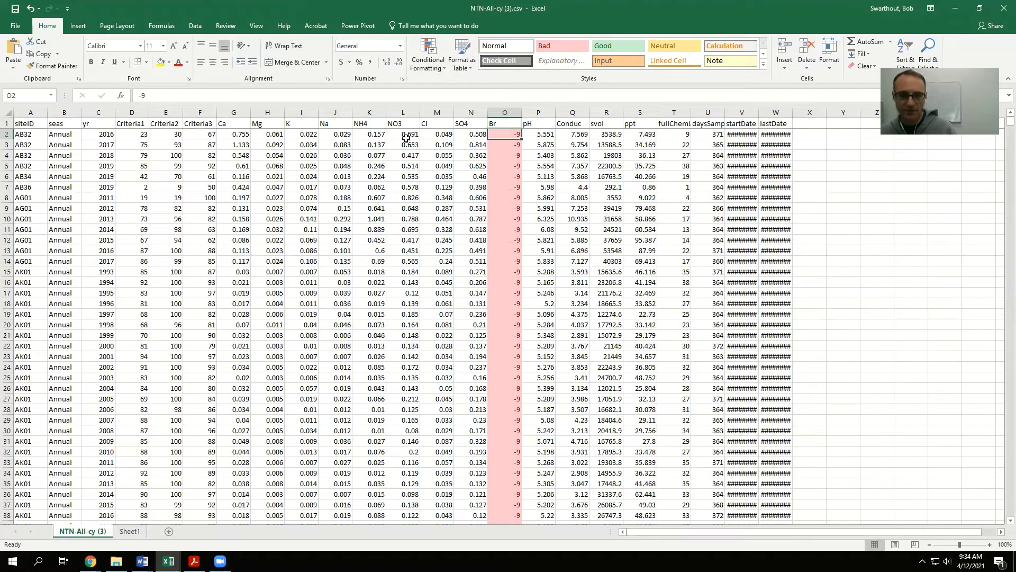
- Search the sheet for -9 from cell K3 and step through the first matches
{"action": "left_click", "coordinate": [370, 144]}
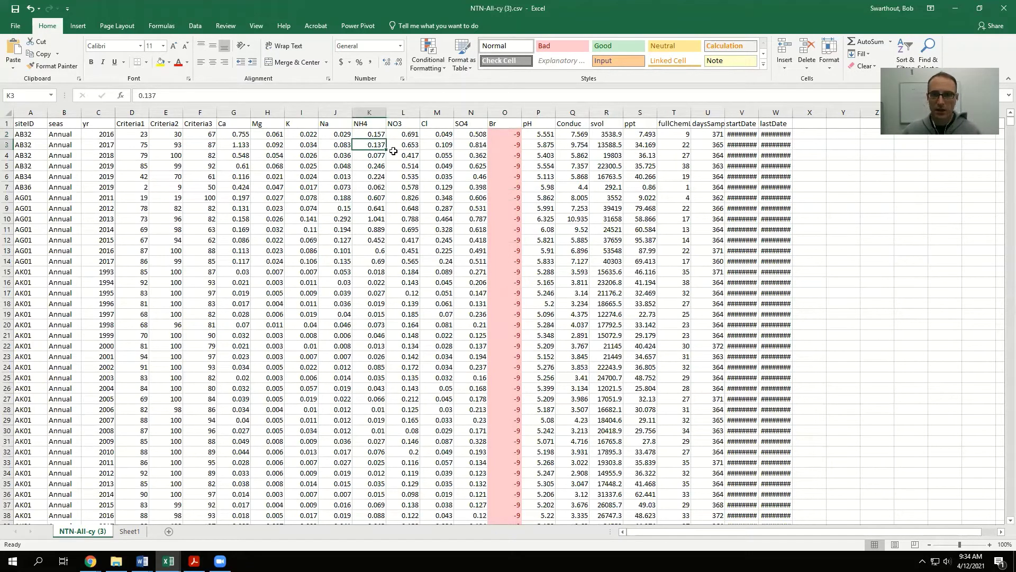
{"action": "left_click", "coordinate": [927, 52]}
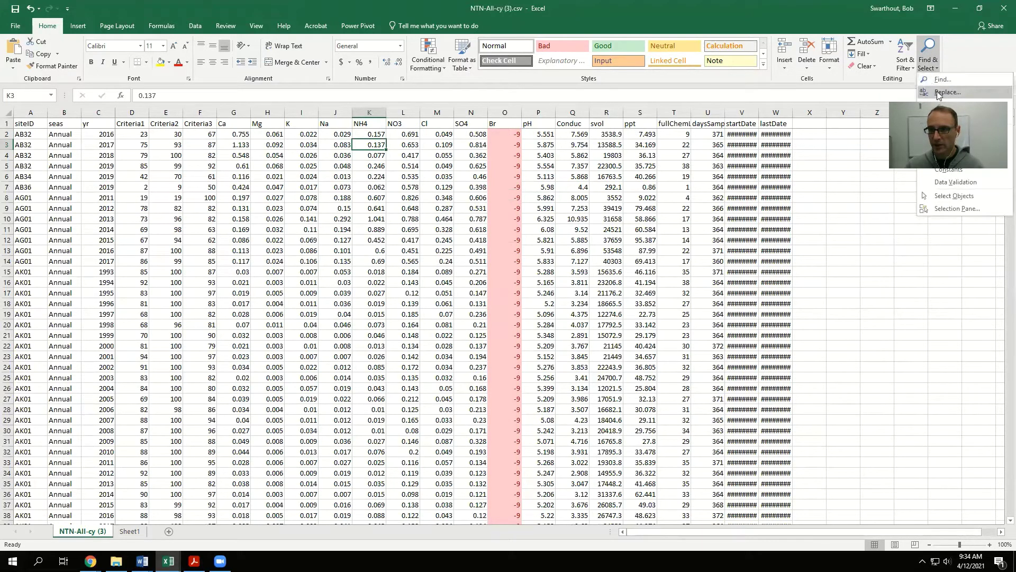
{"action": "left_click", "coordinate": [822, 153]}
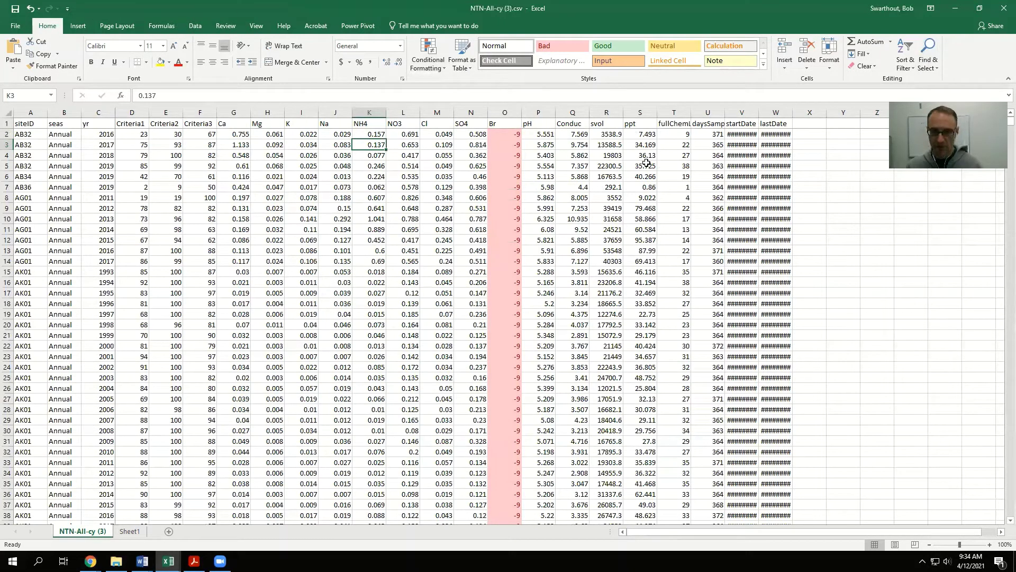
{"action": "key", "text": "ctrl+f"}
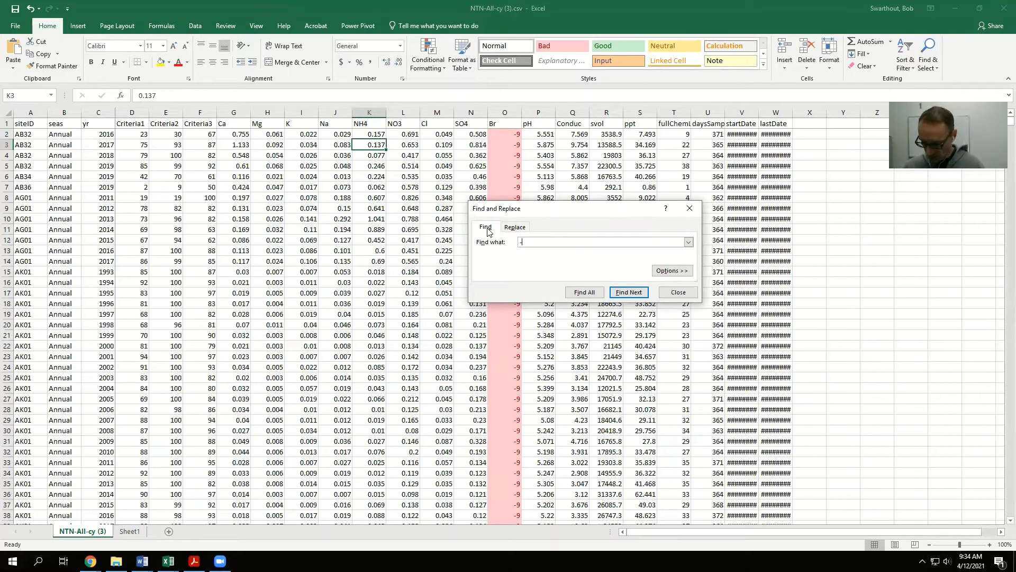
{"action": "type", "text": "9"}
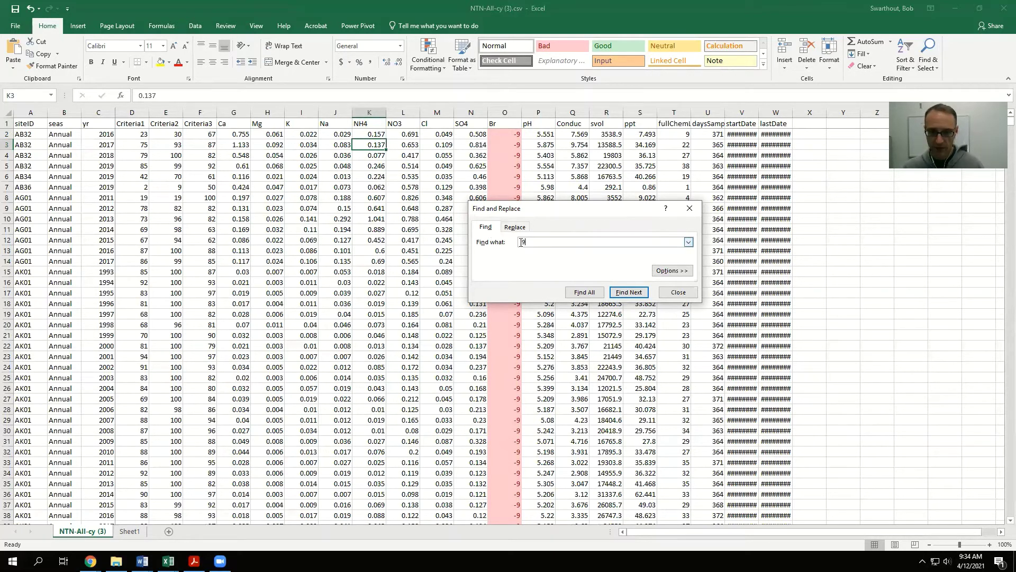
{"action": "left_click", "coordinate": [627, 294]}
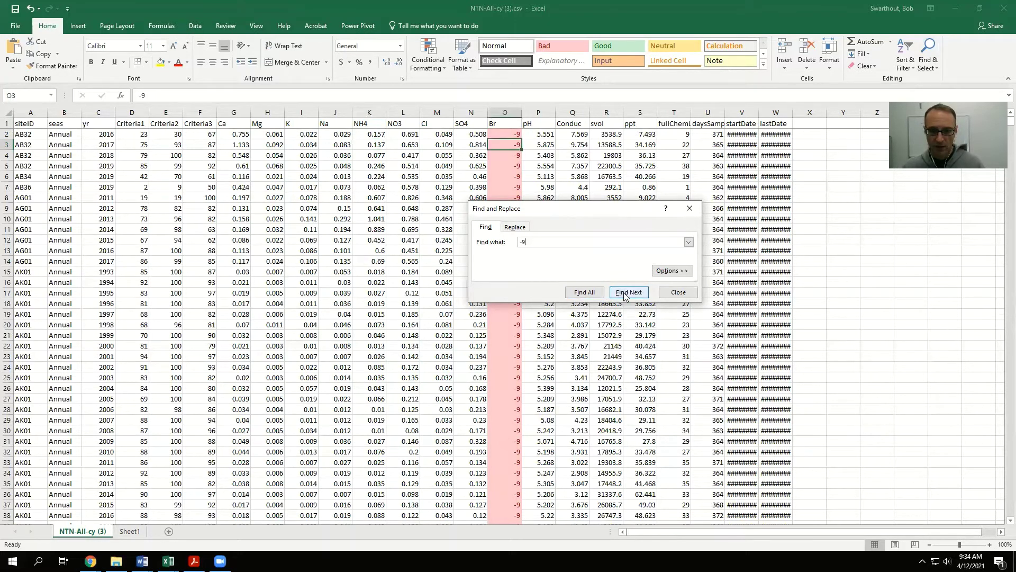
{"action": "left_click", "coordinate": [626, 294]}
{"action": "left_click", "coordinate": [626, 294]}
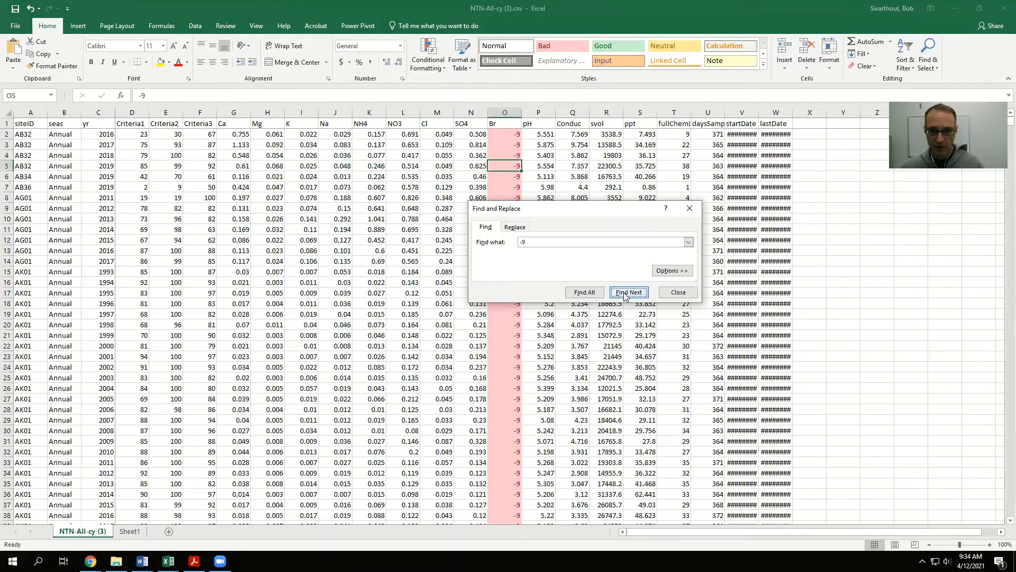
- Move the Find and Replace dialog clear of the Br column, step through more -9 matches and list them all
{"action": "left_click_drag", "start_coordinate": [573, 210], "coordinate": [705, 211]}
{"action": "left_click", "coordinate": [764, 294]}
{"action": "left_click", "coordinate": [762, 294]}
{"action": "left_click", "coordinate": [762, 294]}
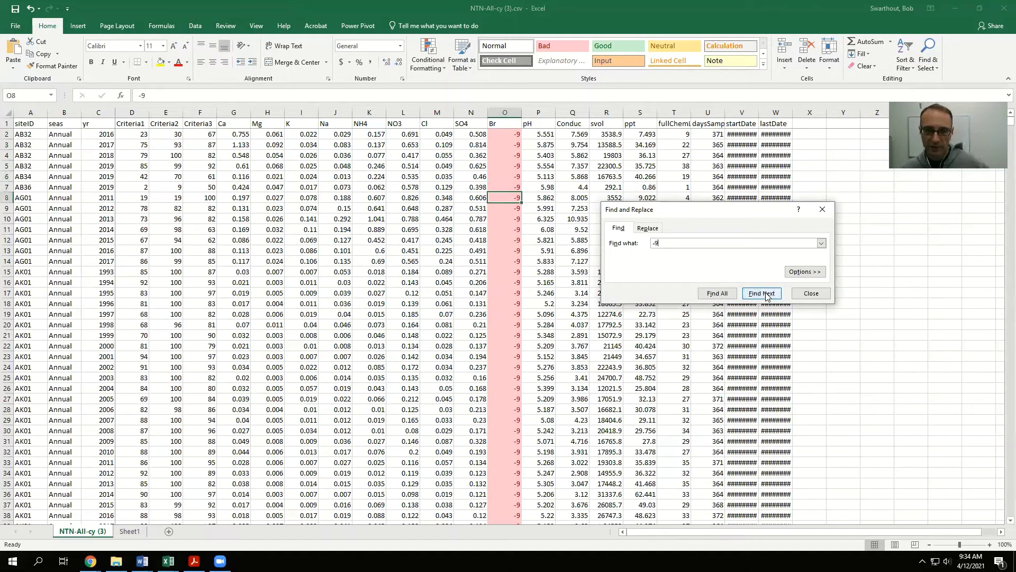
{"action": "left_click", "coordinate": [762, 294]}
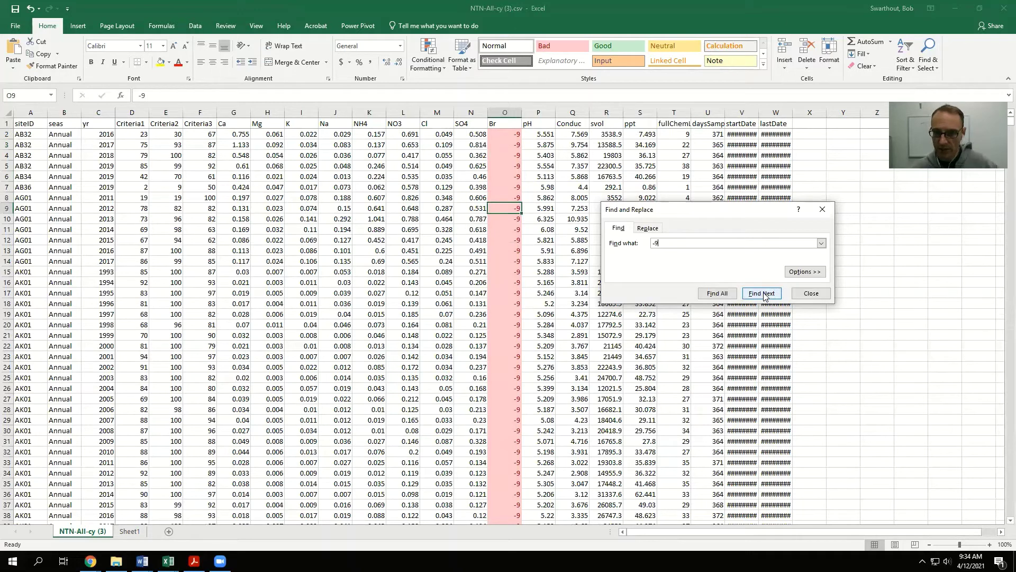
{"action": "left_click", "coordinate": [718, 295]}
{"action": "left_click", "coordinate": [717, 294]}
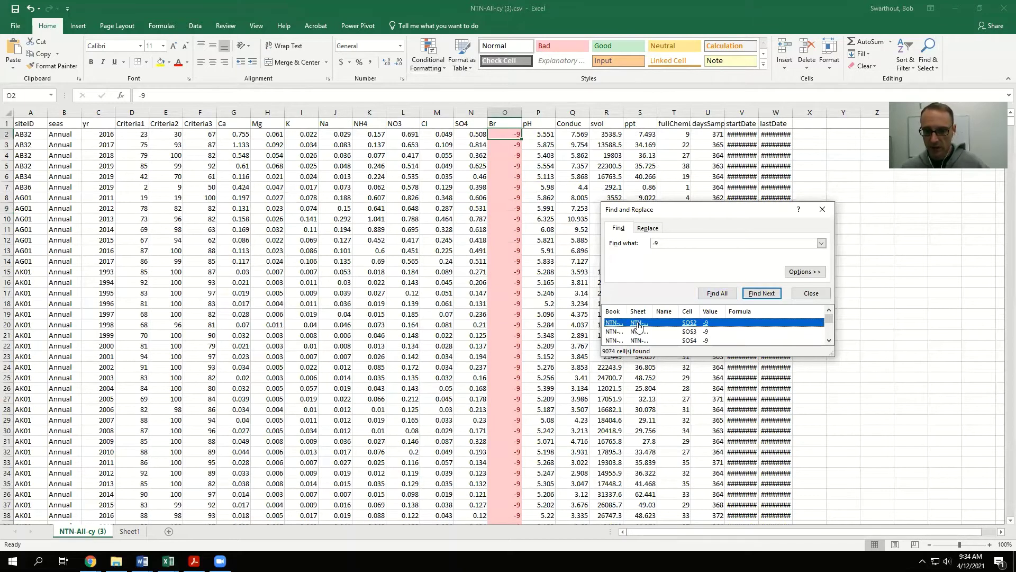
- Enlarge the Find and Replace dialog to show more of the listed -9 matches
{"action": "left_click", "coordinate": [687, 311]}
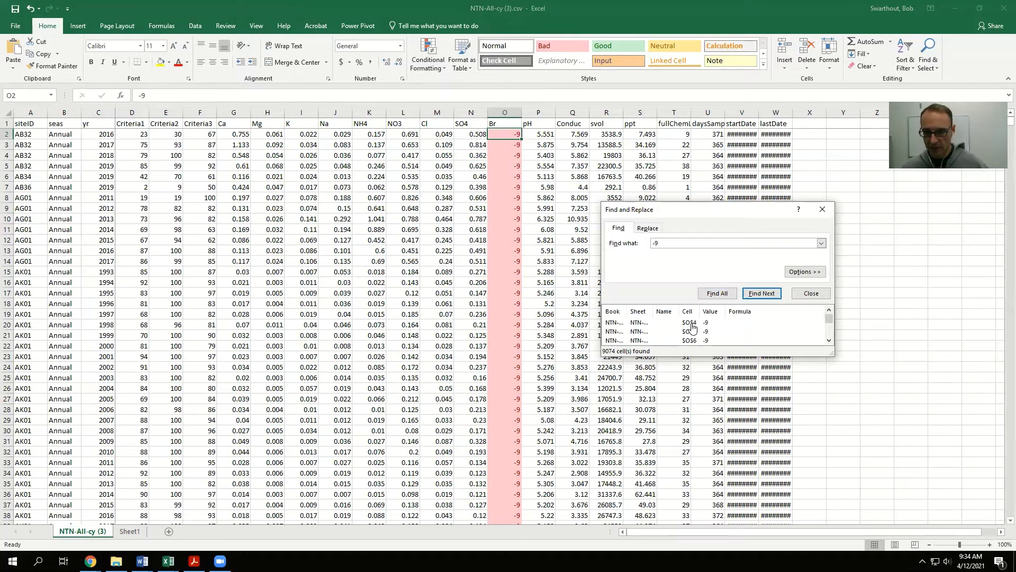
{"action": "left_click", "coordinate": [691, 322]}
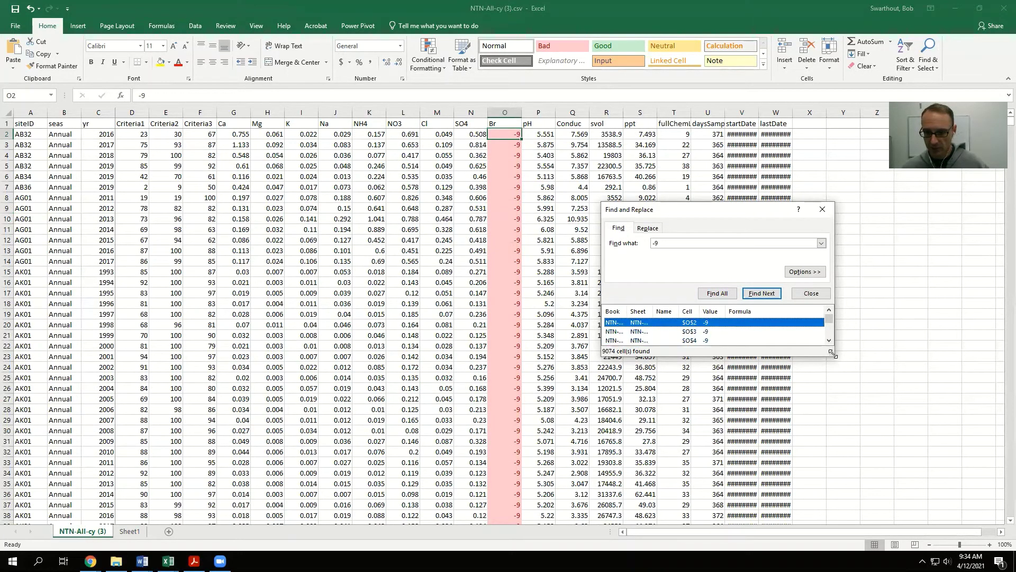
{"action": "left_click_drag", "start_coordinate": [832, 353], "coordinate": [880, 462]}
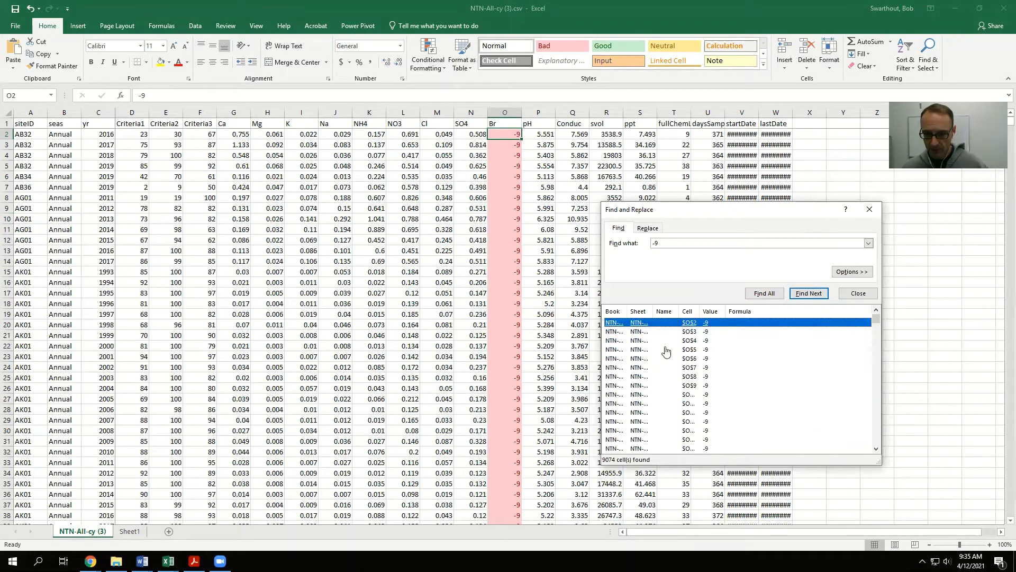
- Switch from finding to replacing -9 and enter "no measure" as the replacement text
{"action": "left_click", "coordinate": [649, 228]}
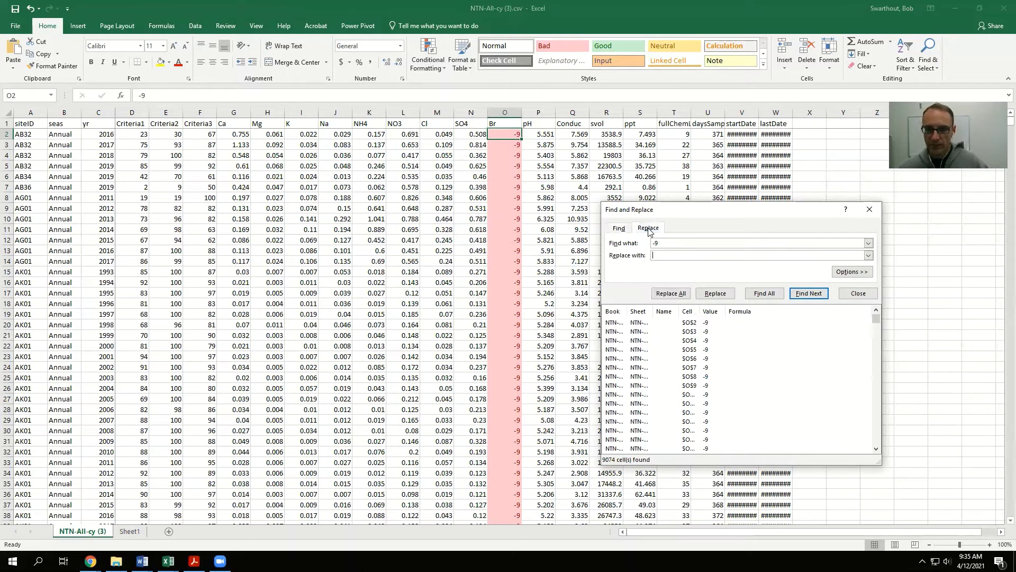
{"action": "left_click", "coordinate": [655, 255]}
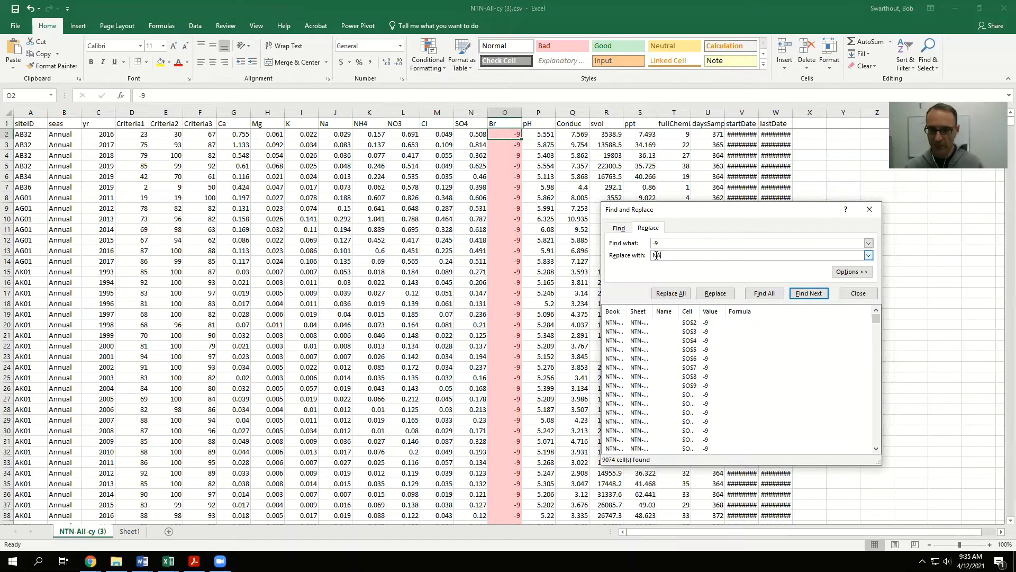
{"action": "type", "text": "no measure"}
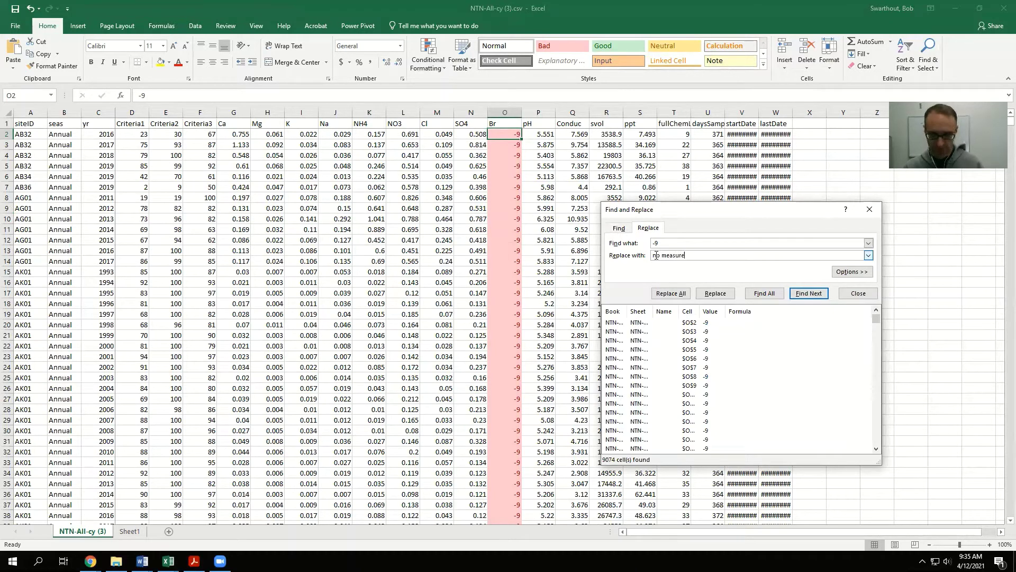
- Clear the replacement text and replace every -9 in the sheet with a blank
{"action": "key", "text": "BackSpace"}
{"action": "key", "text": "BackSpace"}
{"action": "key", "text": "BackSpace"}
{"action": "key", "text": "BackSpace"}
{"action": "key", "text": "BackSpace"}
{"action": "key", "text": "BackSpace"}
{"action": "key", "text": "BackSpace"}
{"action": "key", "text": "BackSpace"}
{"action": "key", "text": "BackSpace"}
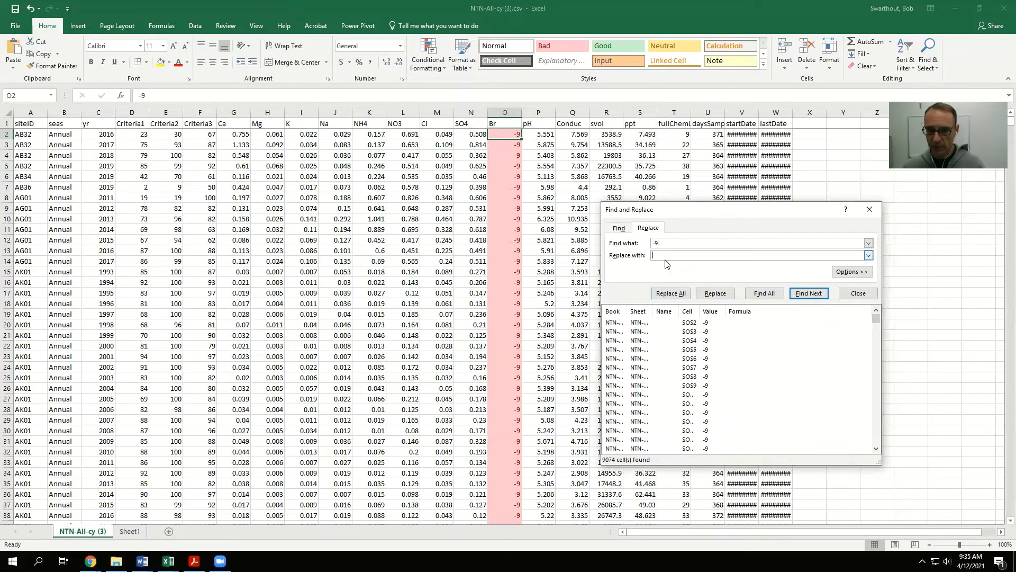
{"action": "left_click", "coordinate": [676, 294]}
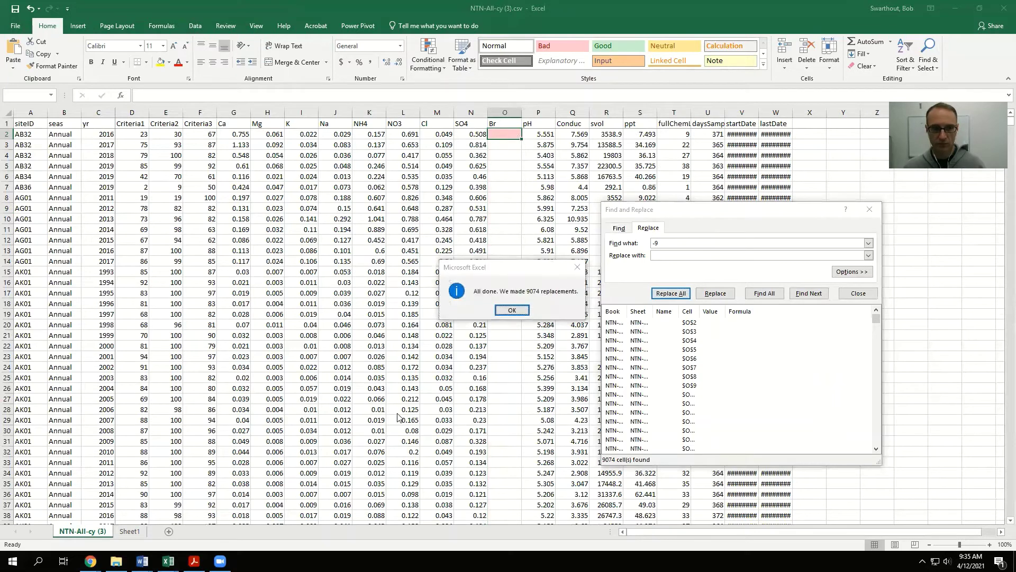
{"action": "key", "text": "alt+Tab"}
{"action": "key", "text": "alt+Tab"}
{"action": "key", "text": "alt+Tab"}
{"action": "key", "text": "alt+Tab"}
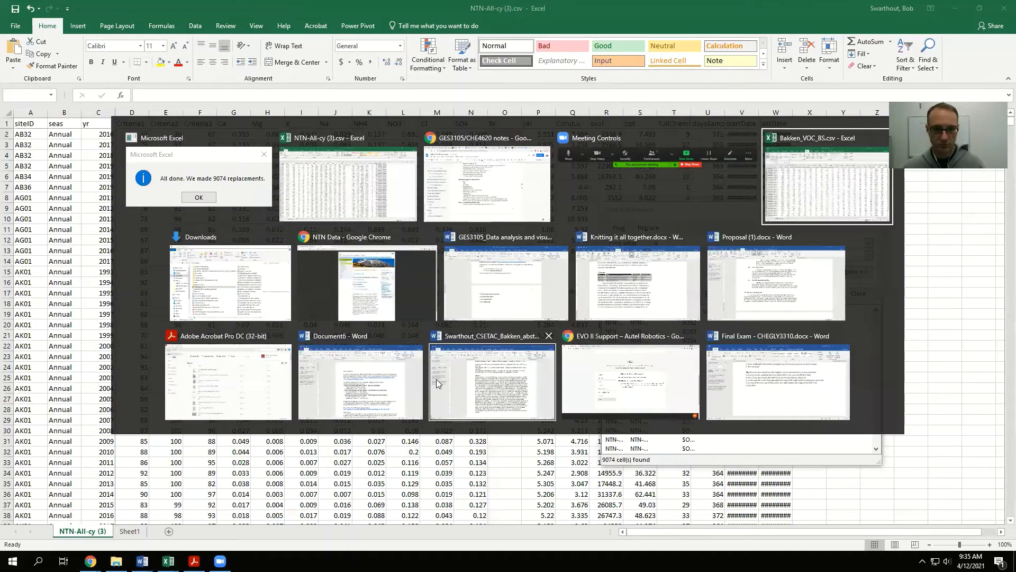
{"action": "key", "text": "alt+Tab"}
{"action": "key", "text": "alt+Tab"}
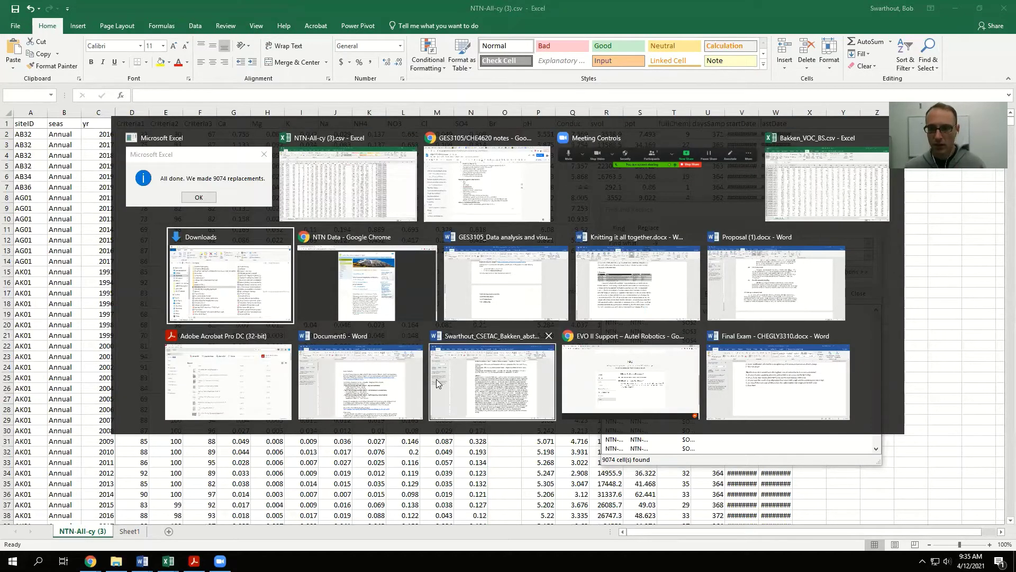
{"action": "key", "text": "alt+Tab"}
{"action": "key", "text": "alt+Tab"}
{"action": "key", "text": "alt+Tab"}
{"action": "key", "text": "alt+Tab"}
{"action": "key", "text": "alt+Tab"}
{"action": "key", "text": "alt+Tab"}
{"action": "key", "text": "alt+Tab"}
{"action": "key", "text": "alt+Tab"}
{"action": "key", "text": "alt+Tab"}
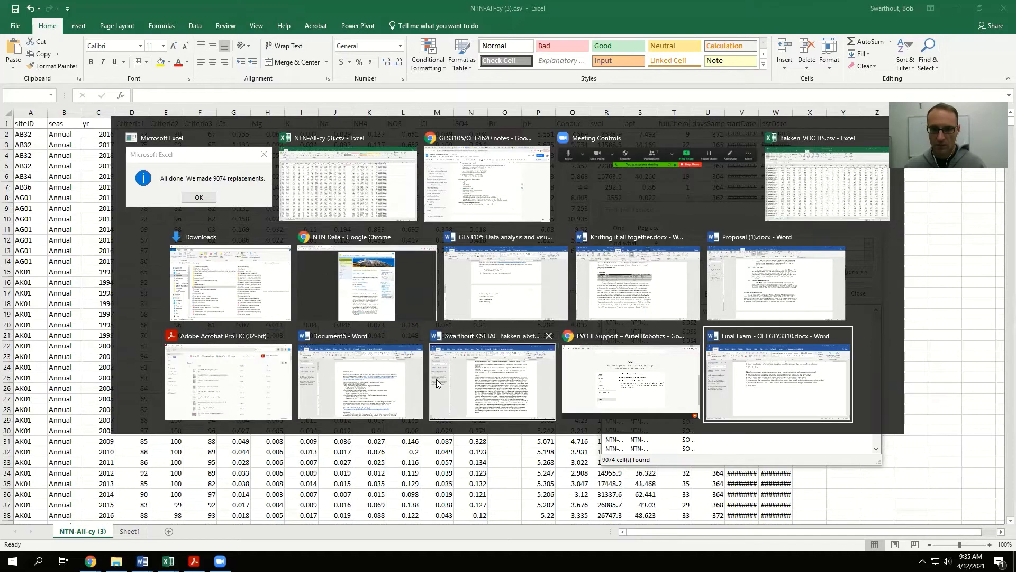
{"action": "key", "text": "alt+Tab"}
{"action": "key", "text": "alt+Tab"}
{"action": "key", "text": "alt+Tab"}
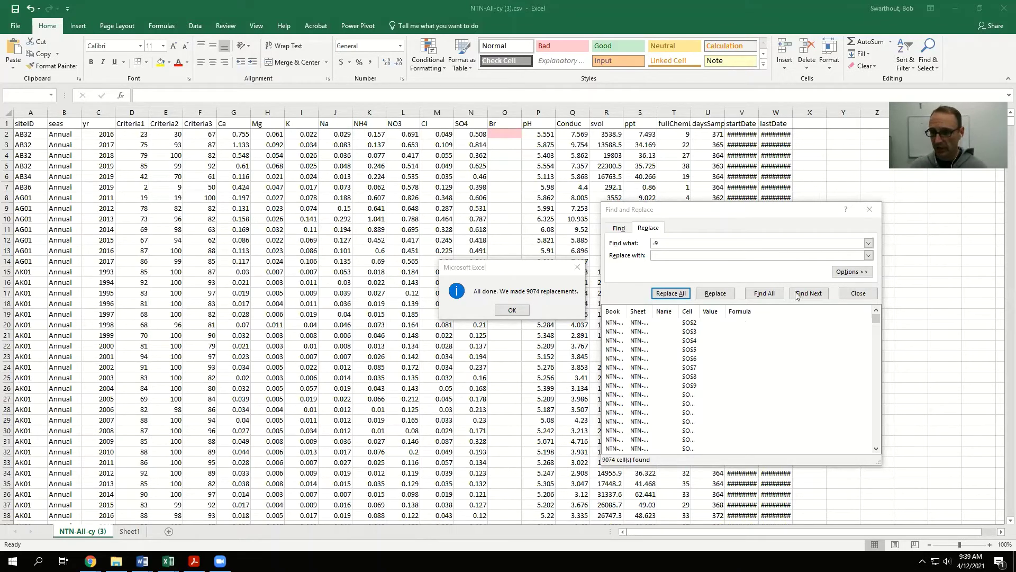
- Dismiss the replacement message and close the Find and Replace dialog
{"action": "left_click", "coordinate": [512, 310]}
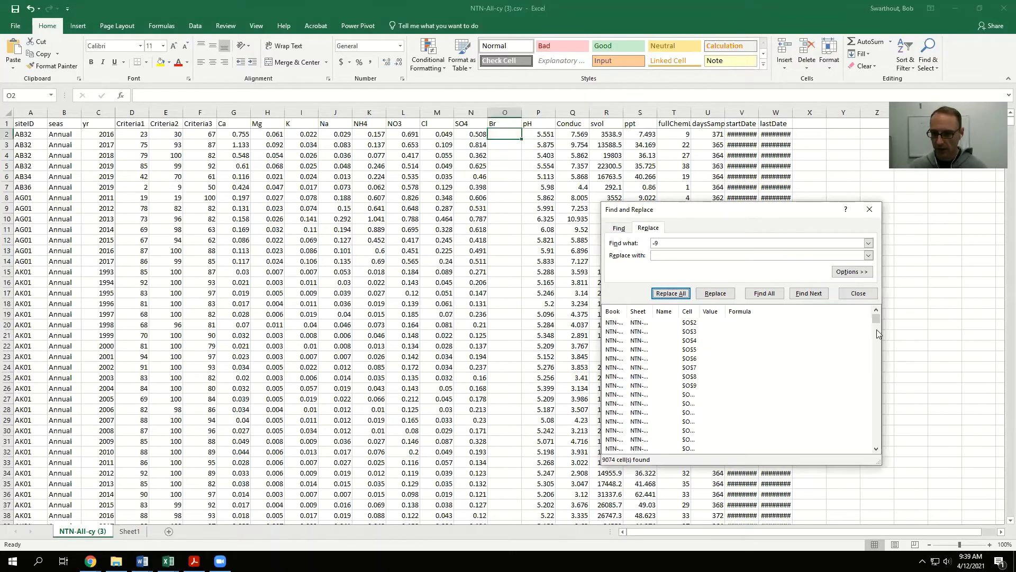
{"action": "left_click", "coordinate": [858, 294]}
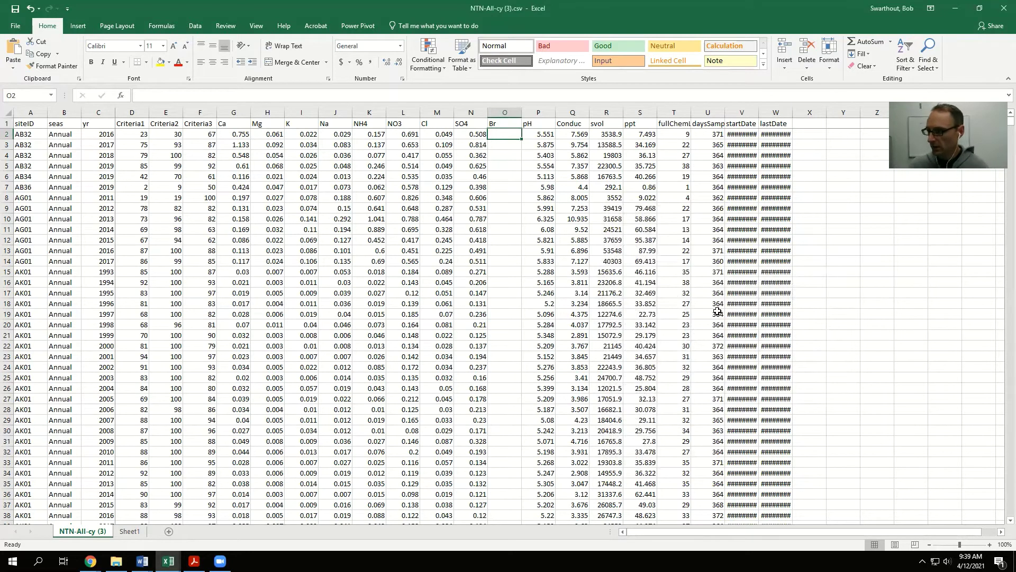
- Check the Br column for remaining values down to the sheet's last row, and return to its first data cell
{"action": "left_click", "coordinate": [504, 262]}
{"action": "key", "text": "ctrl+Up"}
{"action": "key", "text": "Down"}
{"action": "key", "text": "Down"}
{"action": "key", "text": "Down"}
{"action": "key", "text": "Down"}
{"action": "key", "text": "Down"}
{"action": "key", "text": "Down"}
{"action": "key", "text": "Down"}
{"action": "key", "text": "Down"}
{"action": "key", "text": "Down"}
{"action": "key", "text": "ctrl+Up"}
{"action": "key", "text": "ctrl+Down"}
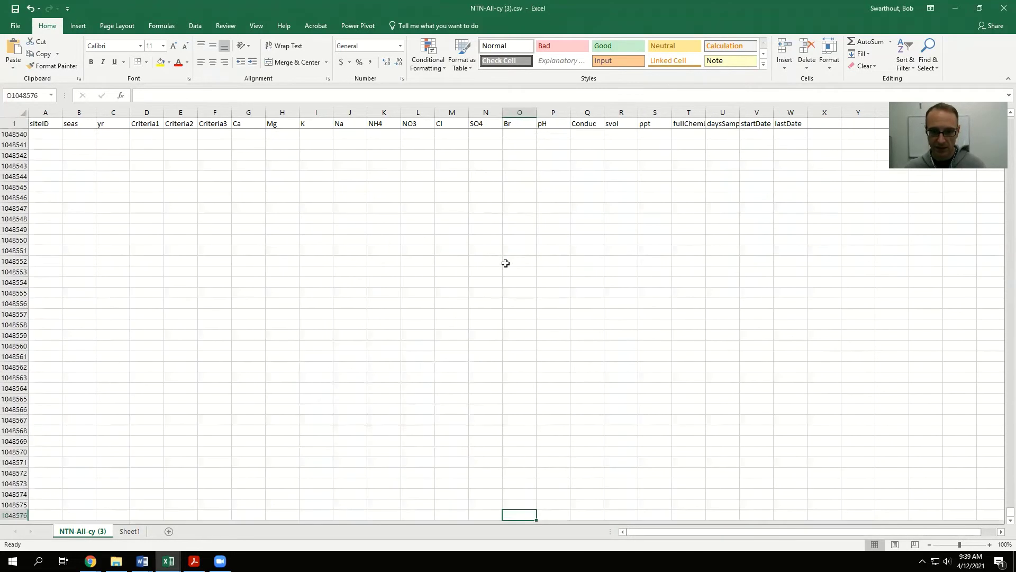
{"action": "key", "text": "ctrl+Up"}
{"action": "key", "text": "Down"}
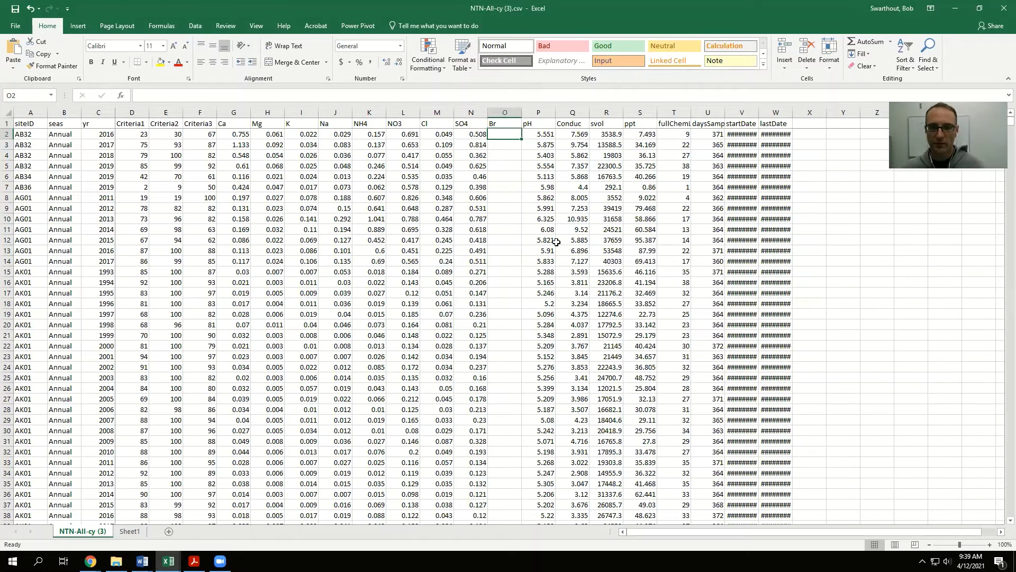
- Delete the entire Br column from the sheet
{"action": "right_click", "coordinate": [502, 111]}
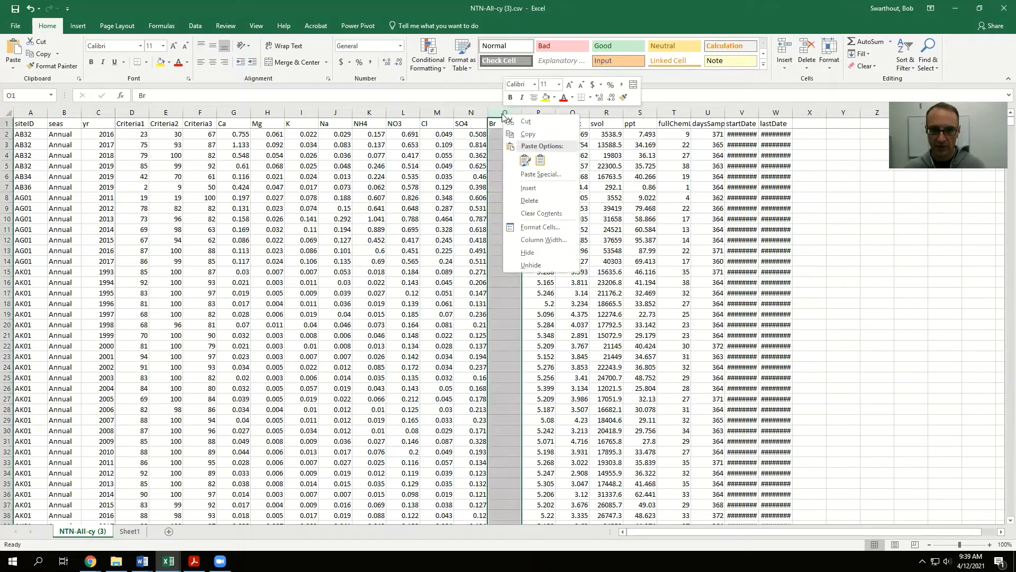
{"action": "left_click", "coordinate": [526, 201]}
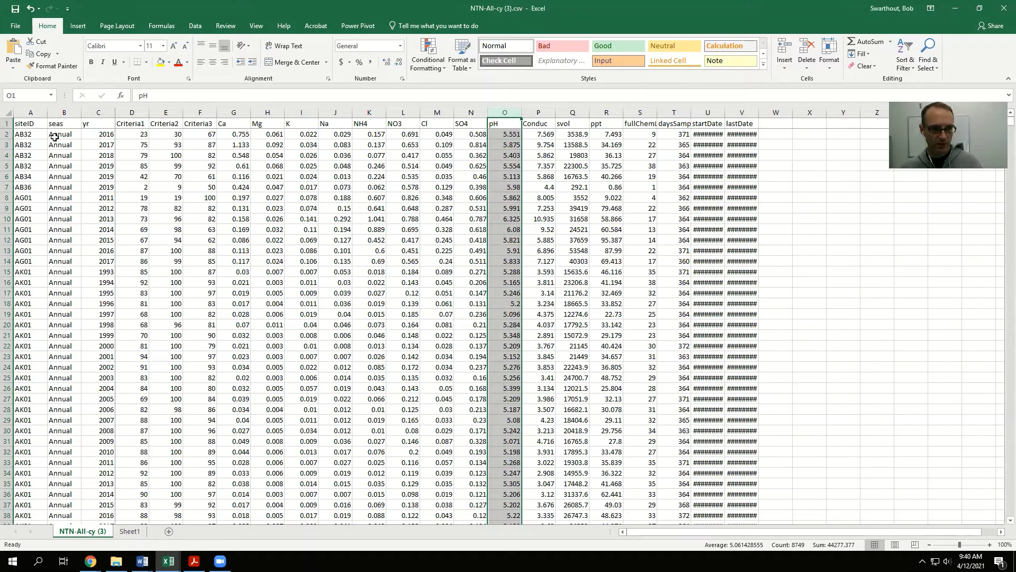
- Start a custom sort of the data table from the first siteID cell, keeping the first row treated as headers
{"action": "left_click", "coordinate": [36, 133]}
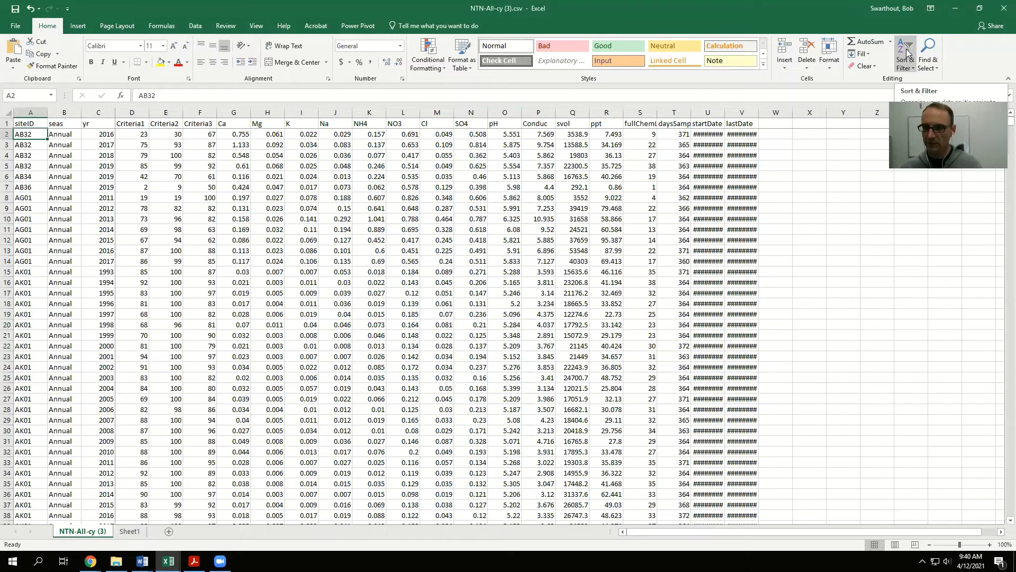
{"action": "left_click", "coordinate": [906, 53]}
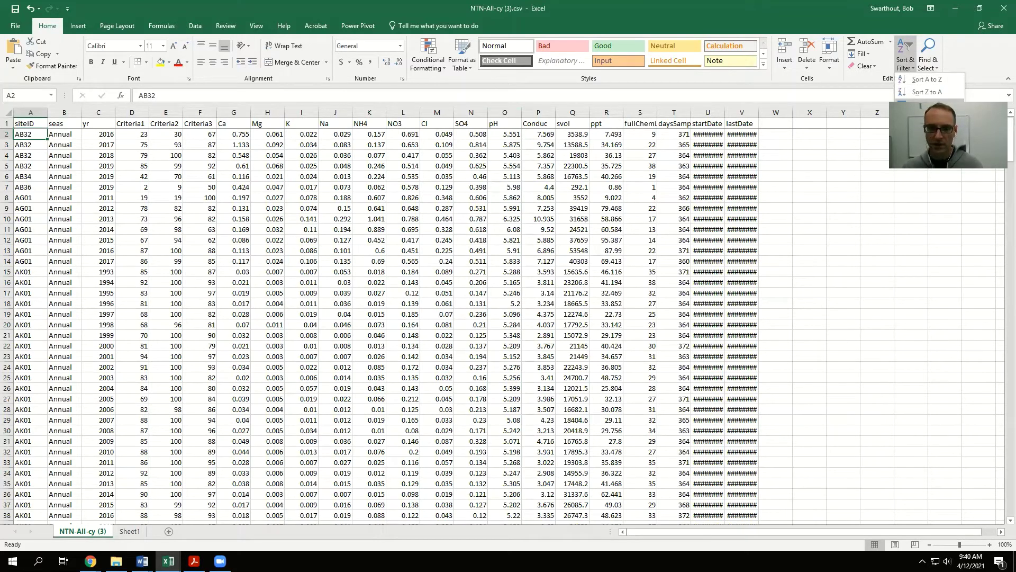
{"action": "left_click", "coordinate": [921, 105]}
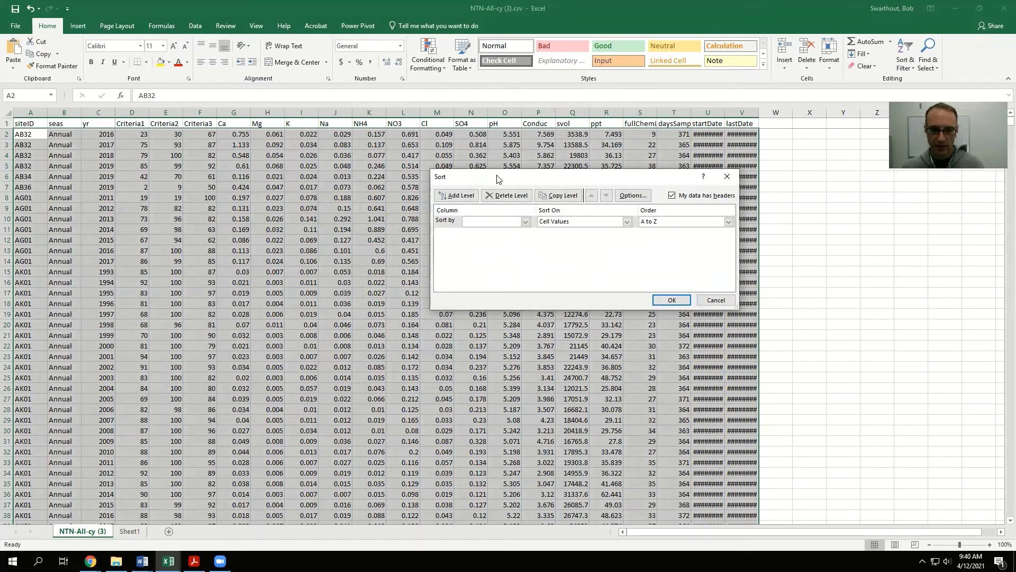
{"action": "left_click_drag", "start_coordinate": [497, 175], "coordinate": [565, 171]}
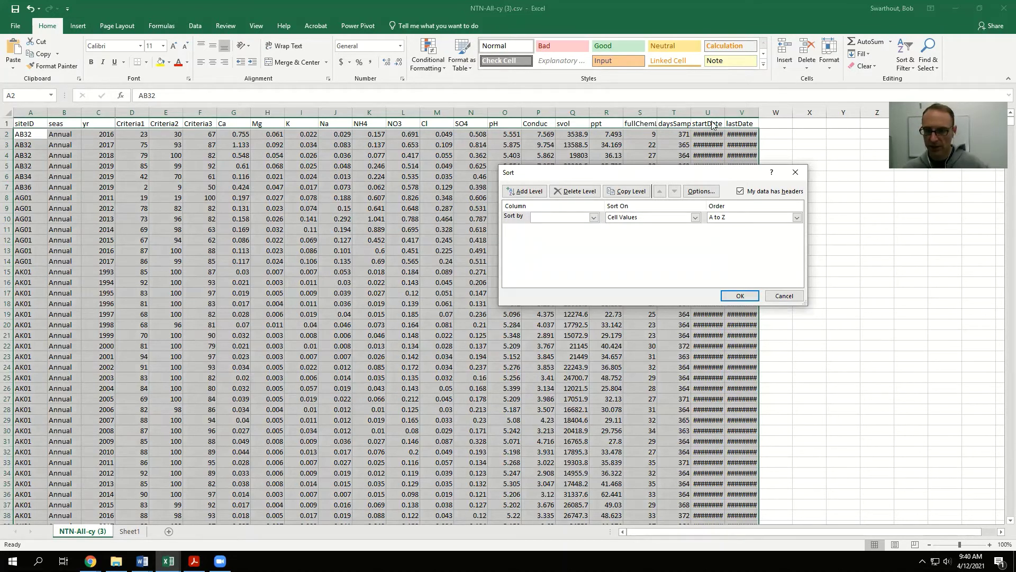
{"action": "left_click", "coordinate": [739, 191]}
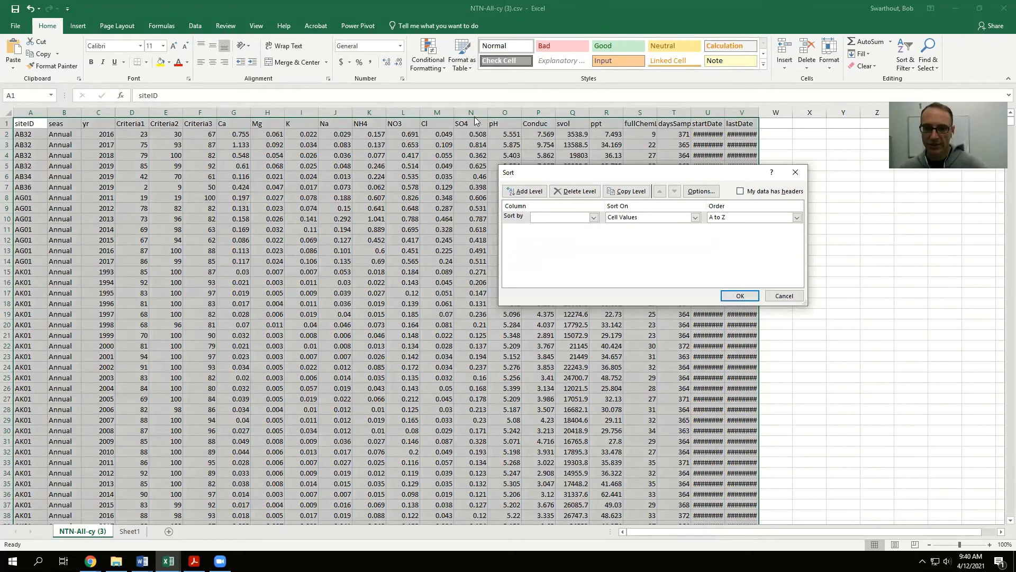
{"action": "left_click", "coordinate": [740, 191]}
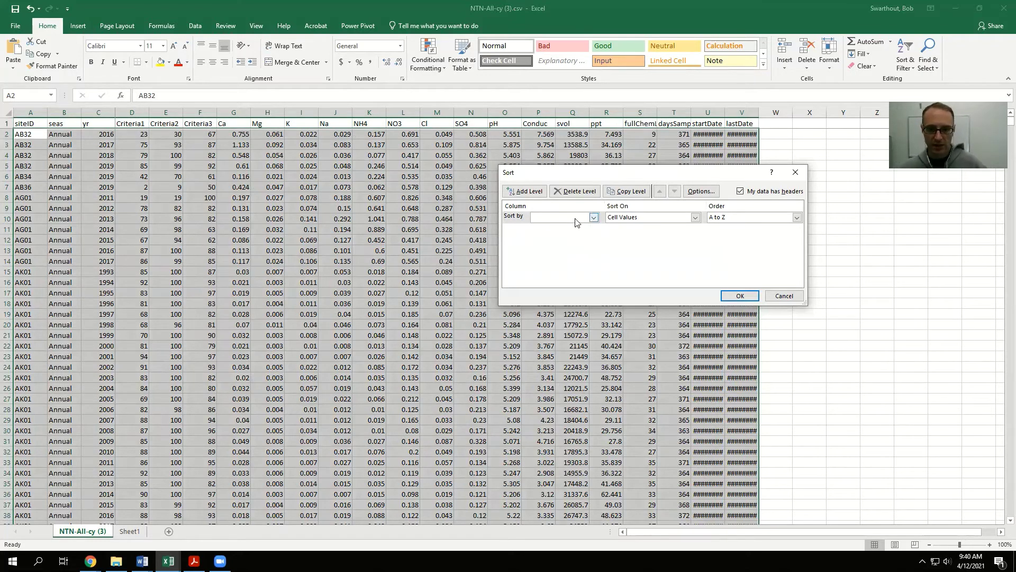
- Sort the table by yr on cell values, from largest to smallest
{"action": "left_click", "coordinate": [594, 217]}
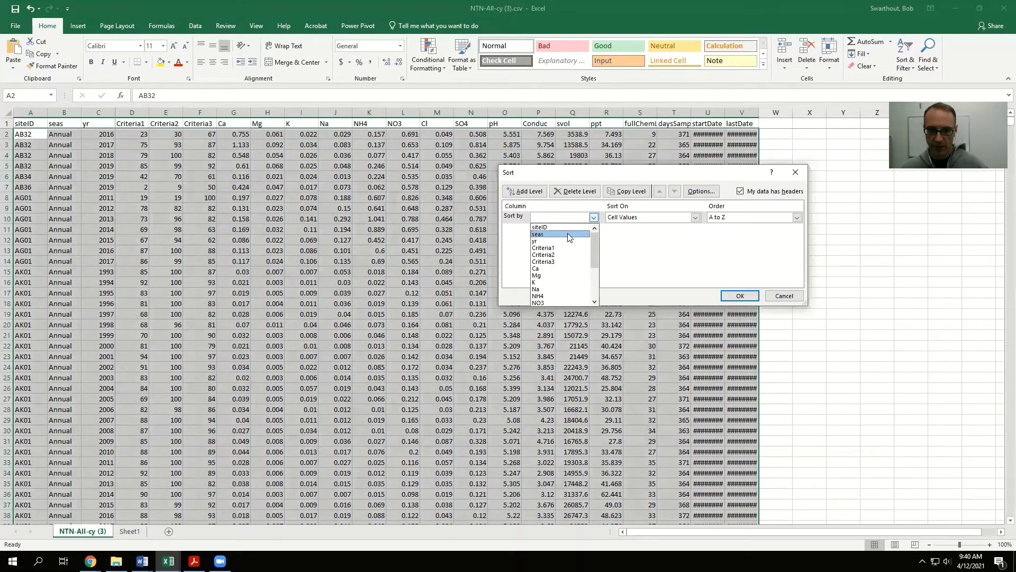
{"action": "left_click", "coordinate": [547, 241]}
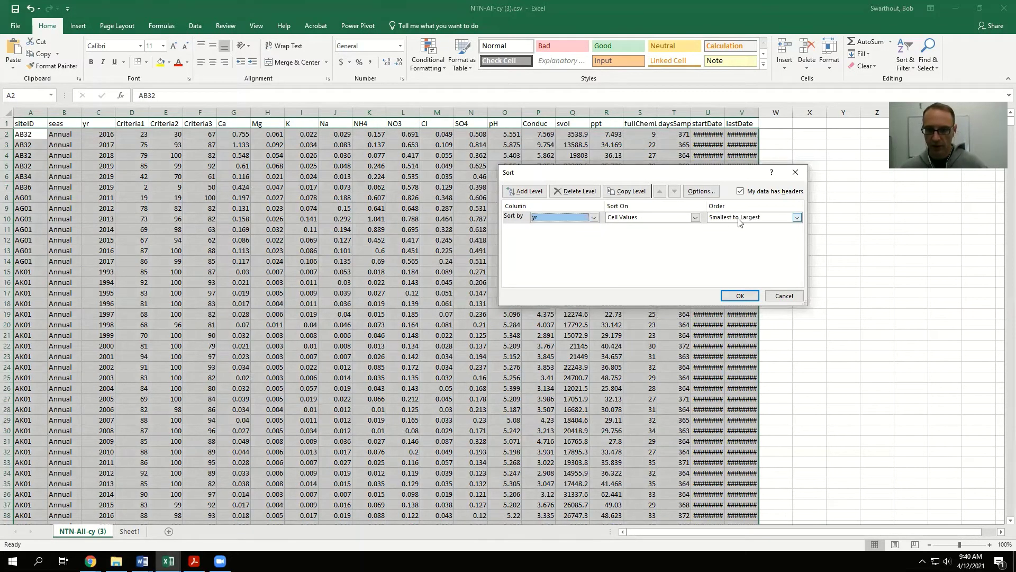
{"action": "left_click", "coordinate": [797, 218]}
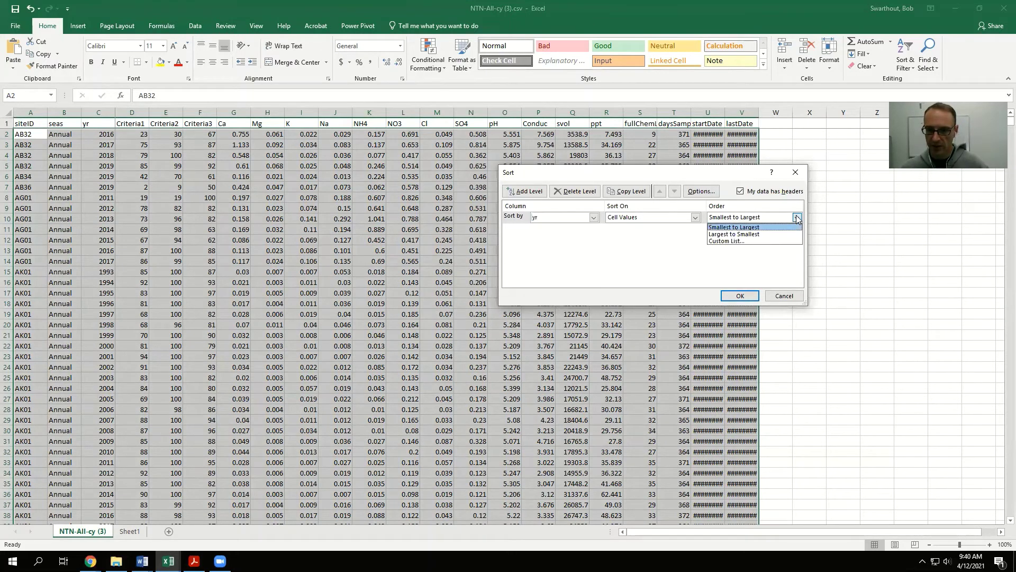
{"action": "left_click", "coordinate": [766, 234]}
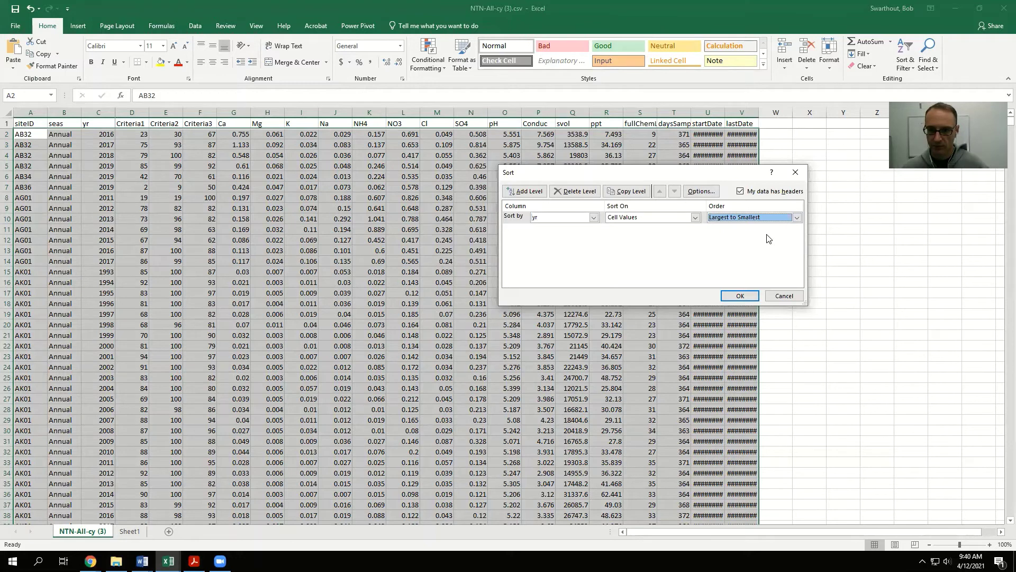
{"action": "left_click", "coordinate": [735, 295]}
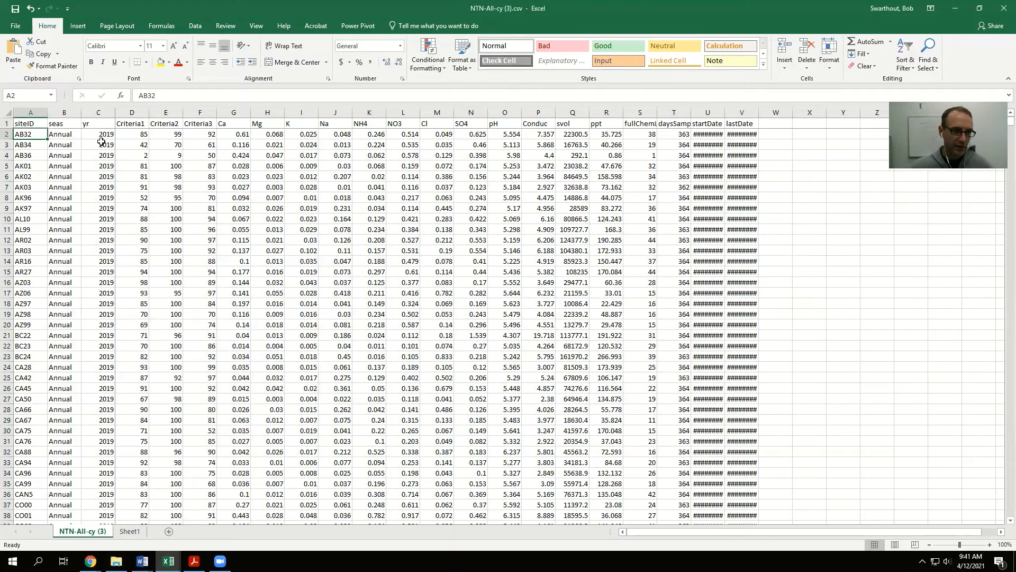
- Examine the sorted yr and siteID columns down to the end of the 2019 rows and select the last 2019 siteID
{"action": "left_click_drag", "start_coordinate": [100, 135], "coordinate": [108, 397]}
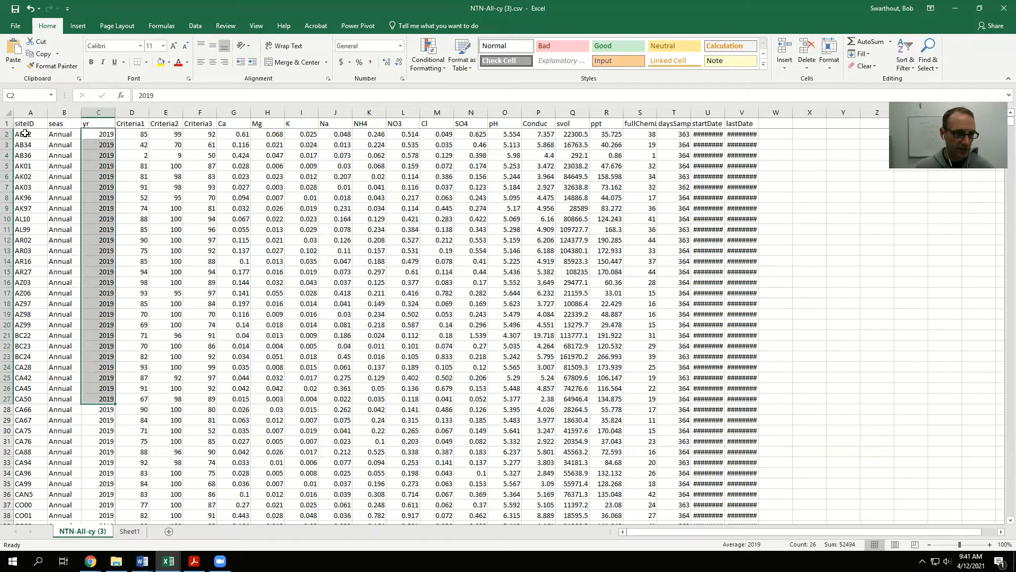
{"action": "left_click_drag", "start_coordinate": [25, 134], "coordinate": [34, 326]}
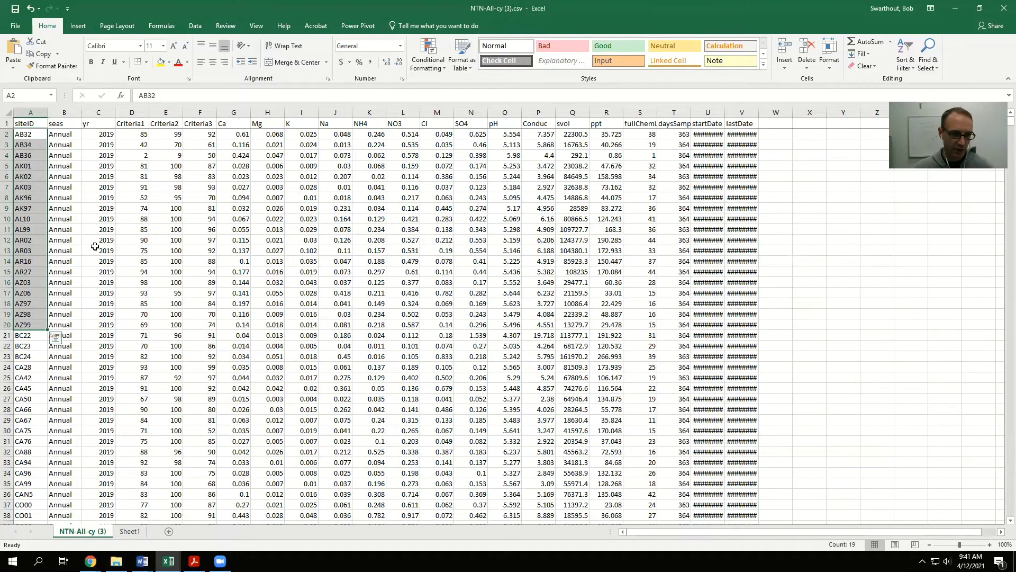
{"action": "scroll", "coordinate": [34, 376], "scroll_direction": "down", "scroll_amount": 7}
{"action": "scroll", "coordinate": [34, 376], "scroll_direction": "down", "scroll_amount": 20}
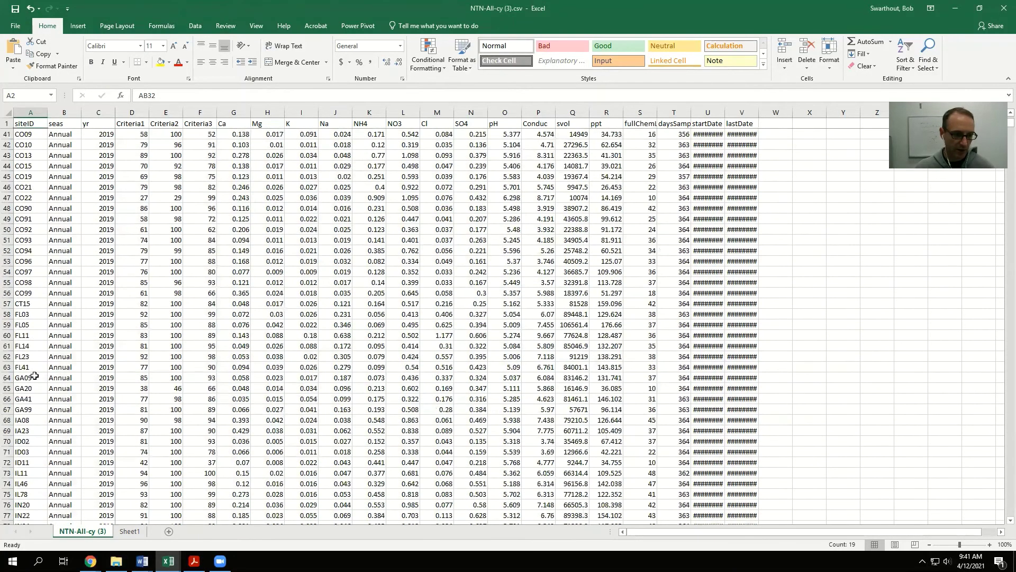
{"action": "scroll", "coordinate": [34, 377], "scroll_direction": "down", "scroll_amount": 20}
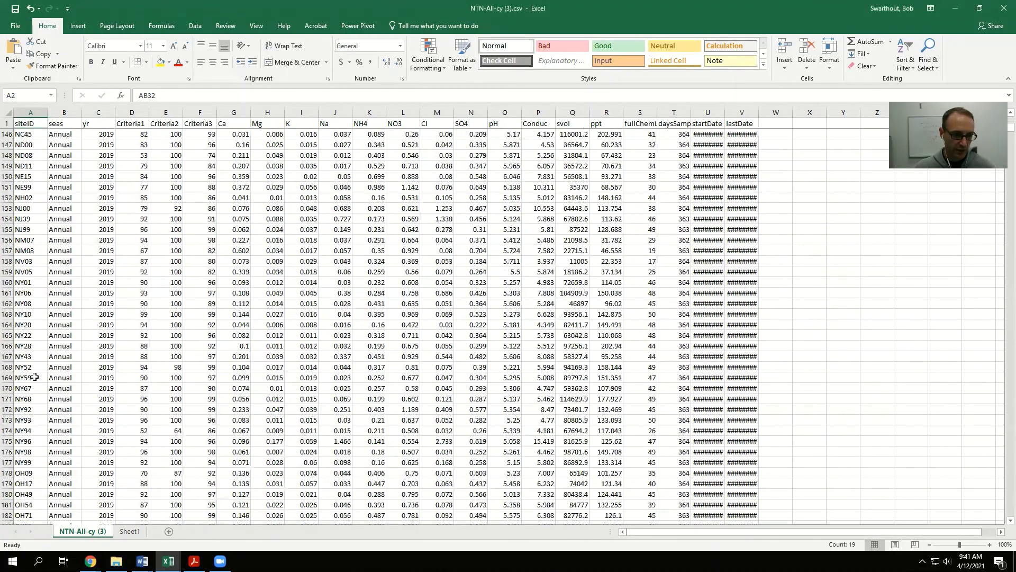
{"action": "scroll", "coordinate": [34, 377], "scroll_direction": "down", "scroll_amount": 8}
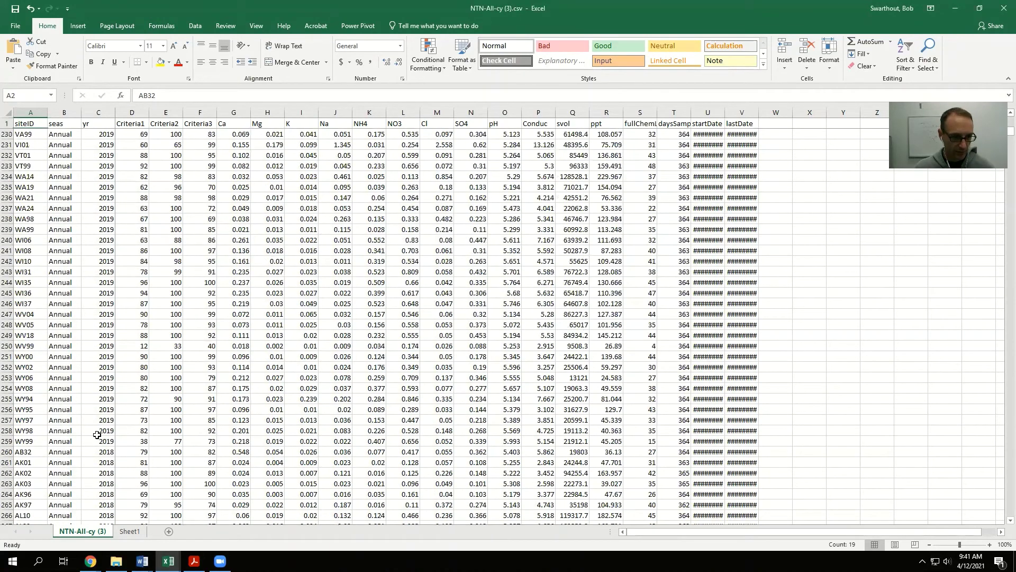
{"action": "left_click", "coordinate": [31, 442]}
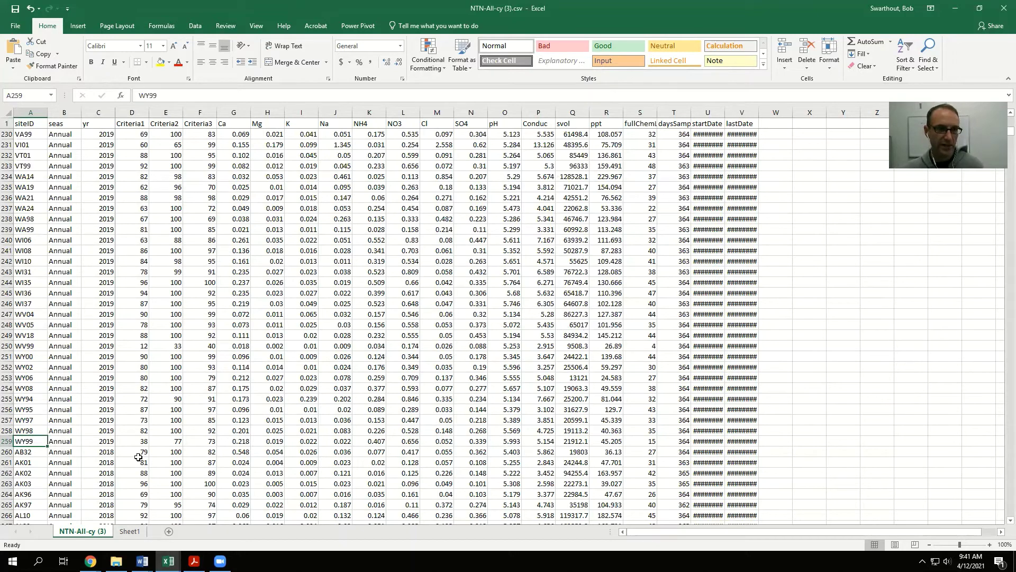
- Start another custom sort of the data table from the first siteID cell
{"action": "key", "text": "ctrl+Up"}
{"action": "key", "text": "Down"}
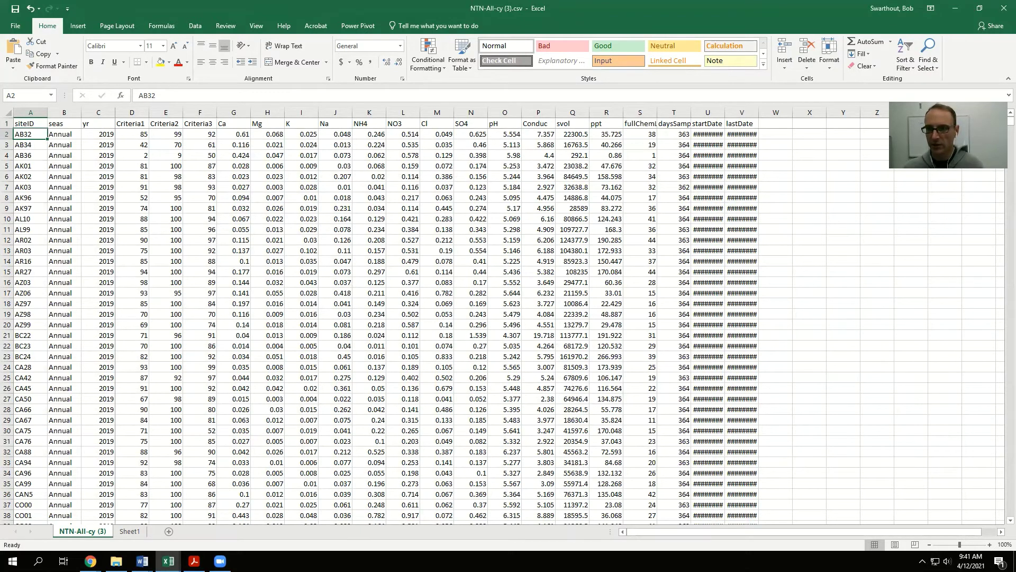
{"action": "left_click", "coordinate": [906, 59]}
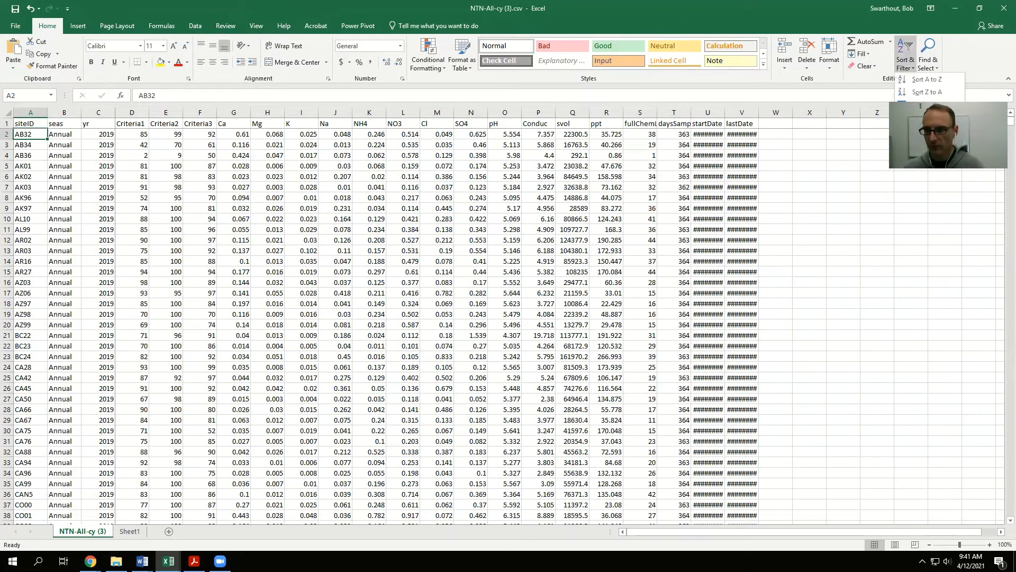
{"action": "left_click", "coordinate": [926, 109]}
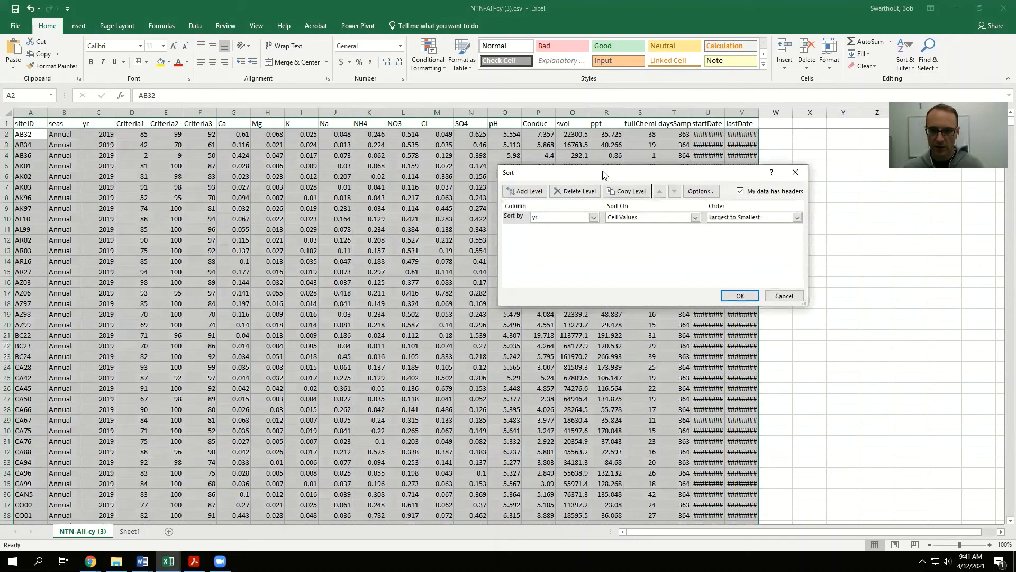
{"action": "left_click_drag", "start_coordinate": [599, 175], "coordinate": [482, 182]}
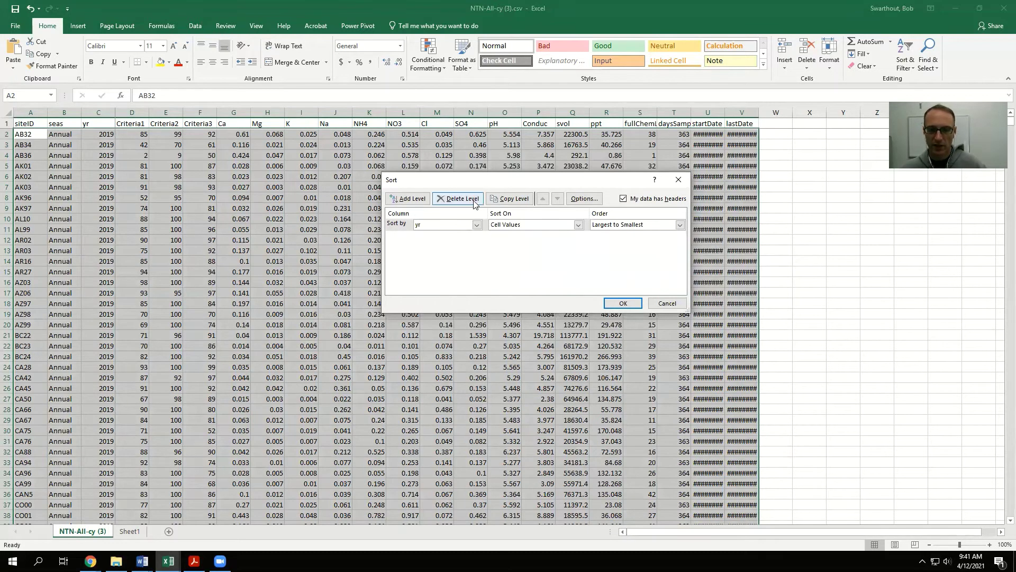
{"action": "left_click_drag", "start_coordinate": [481, 180], "coordinate": [555, 269]}
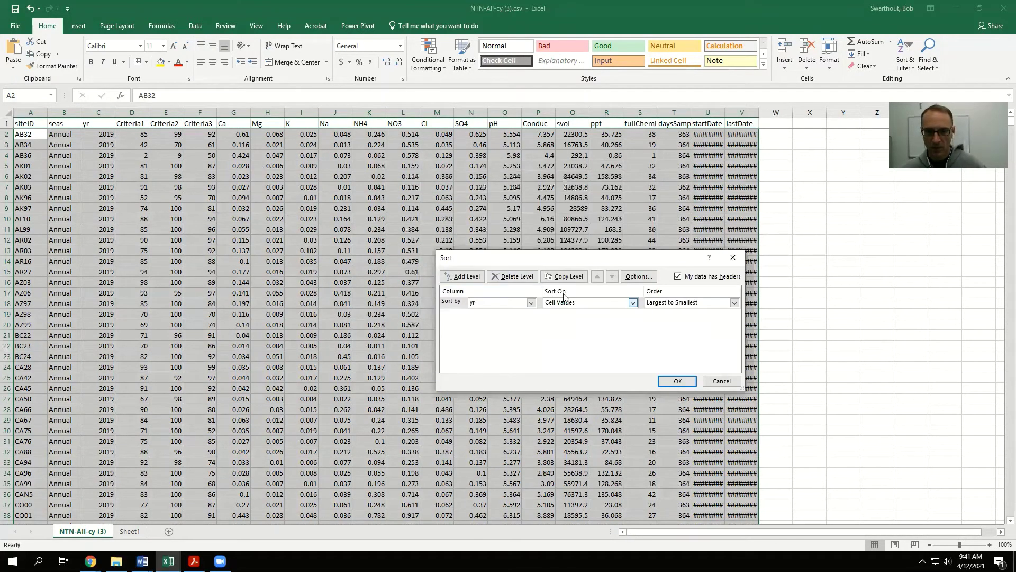
- Add a second sort level by SO4 on cell values, from largest to smallest, and apply the sort
{"action": "left_click", "coordinate": [465, 277]}
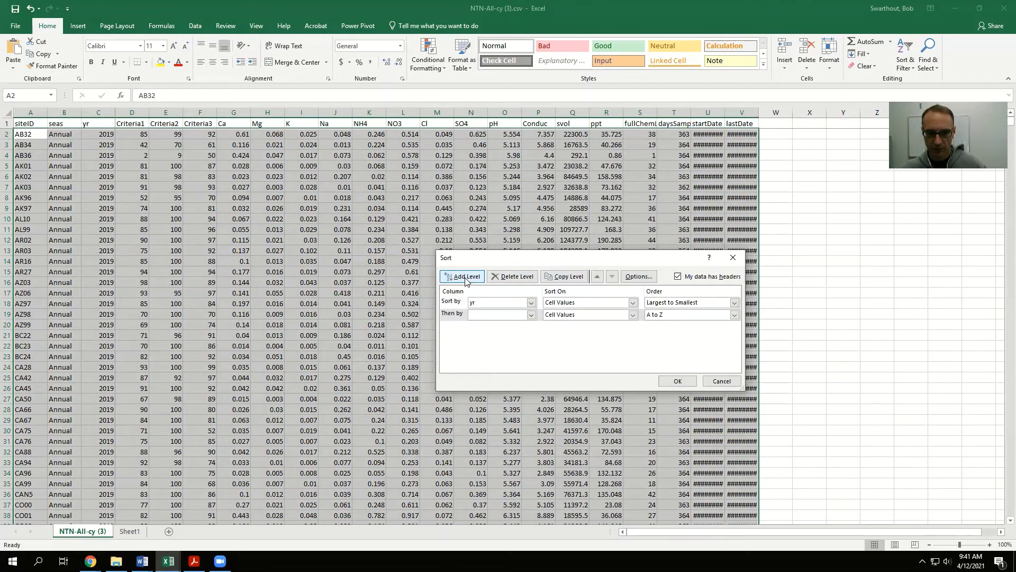
{"action": "left_click", "coordinate": [532, 315]}
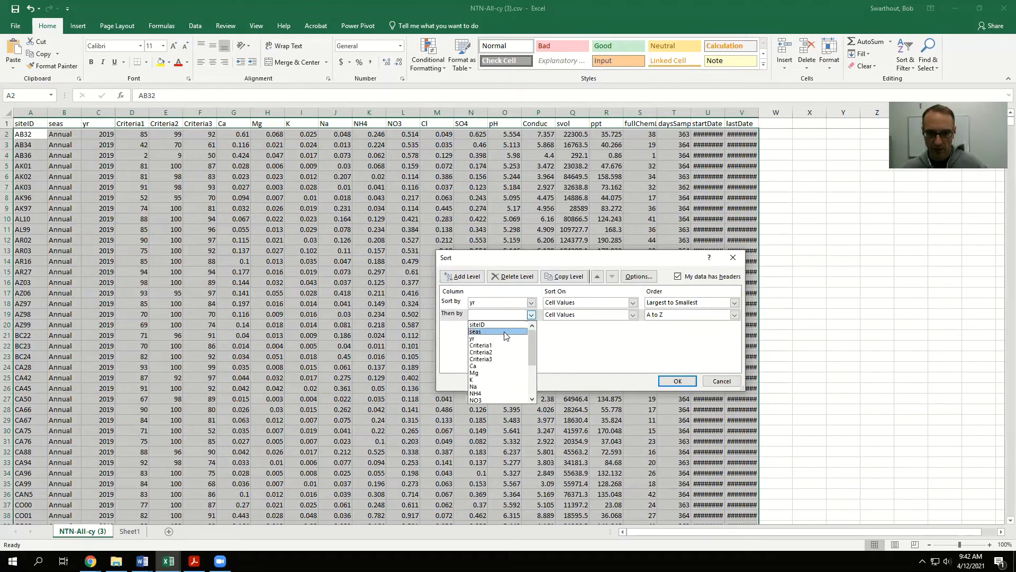
{"action": "scroll", "coordinate": [501, 374], "scroll_direction": "down", "scroll_amount": 2}
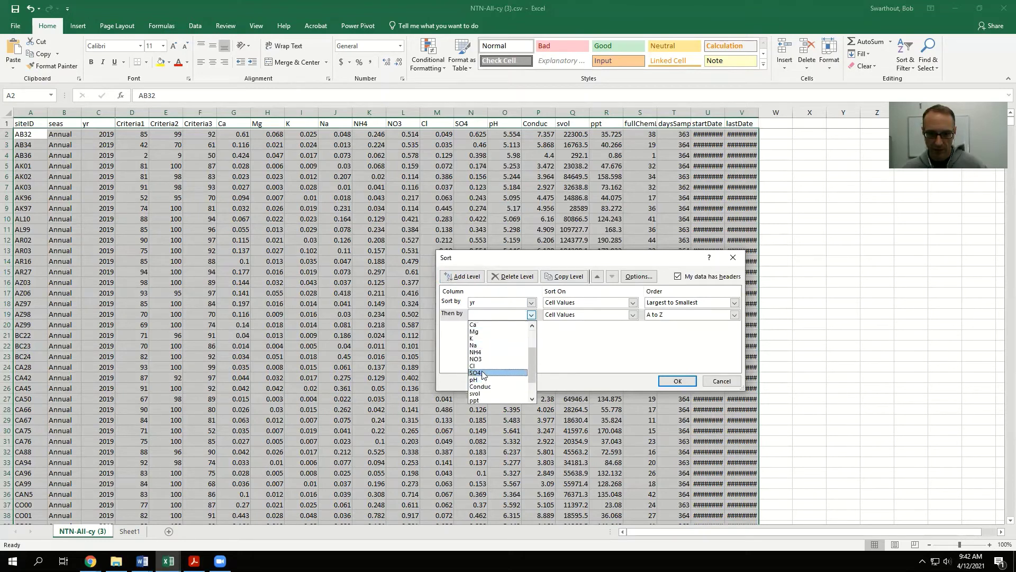
{"action": "left_click", "coordinate": [482, 373]}
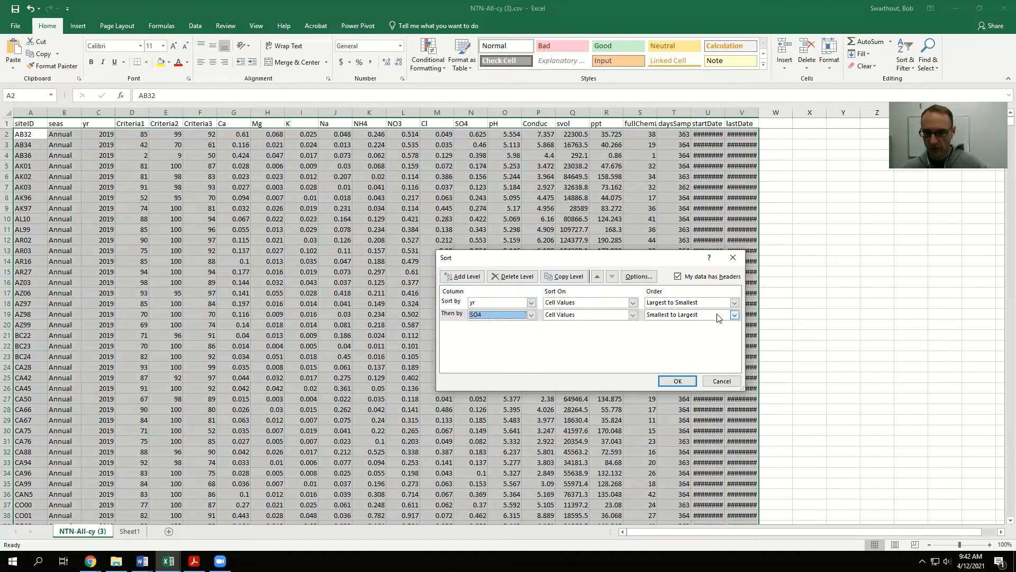
{"action": "left_click", "coordinate": [734, 315]}
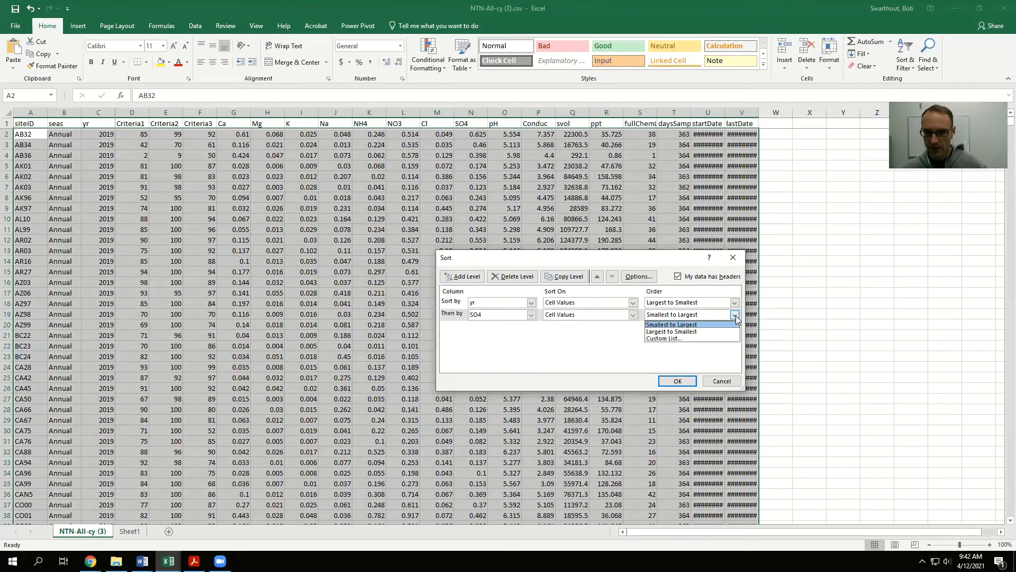
{"action": "left_click", "coordinate": [710, 332]}
{"action": "left_click", "coordinate": [679, 382]}
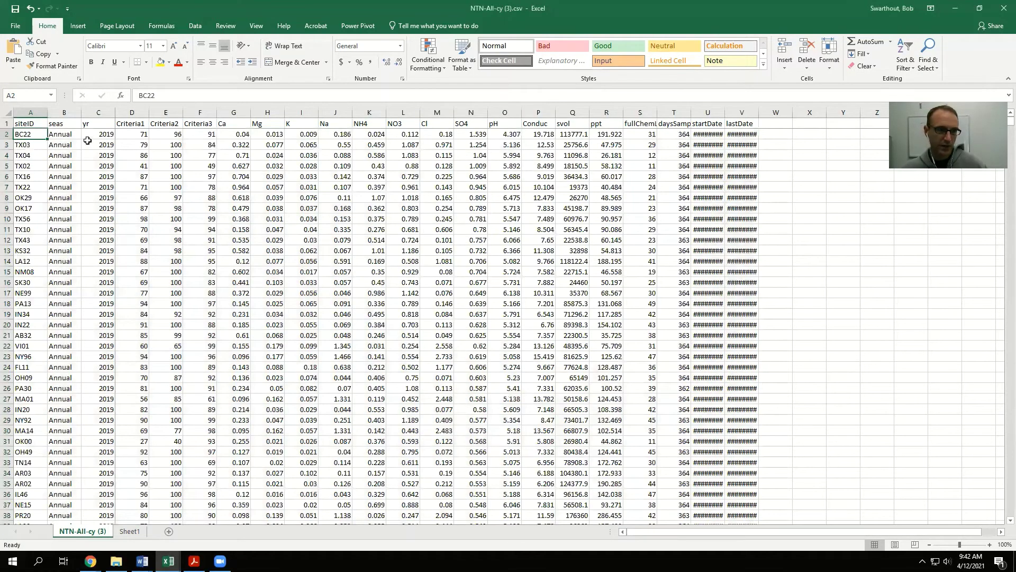
- Examine the yr, siteID and SO4 values in the first rows of the sorted table
{"action": "left_click_drag", "start_coordinate": [98, 135], "coordinate": [104, 516]}
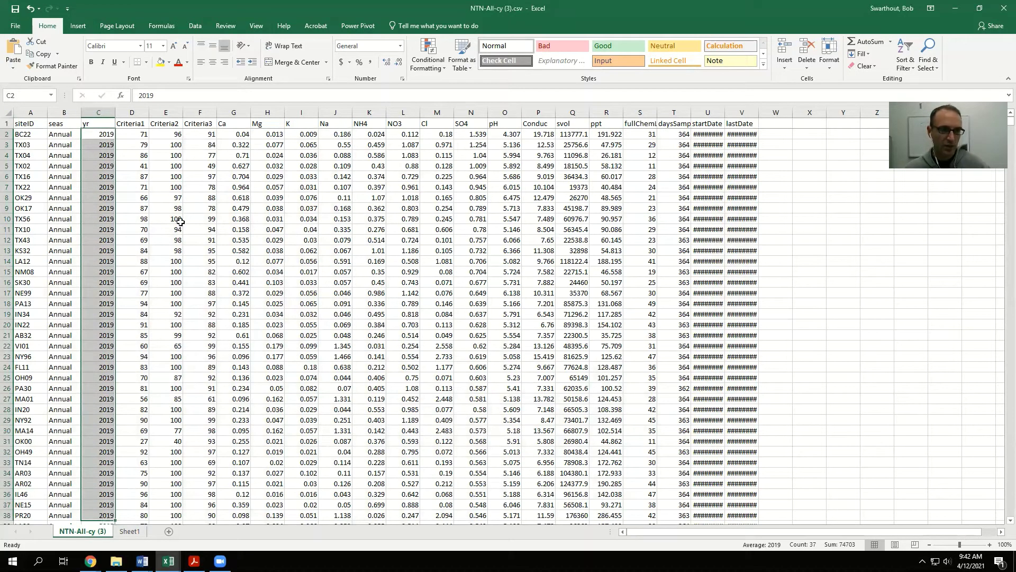
{"action": "left_click", "coordinate": [22, 133]}
{"action": "left_click_drag", "start_coordinate": [21, 132], "coordinate": [33, 202]}
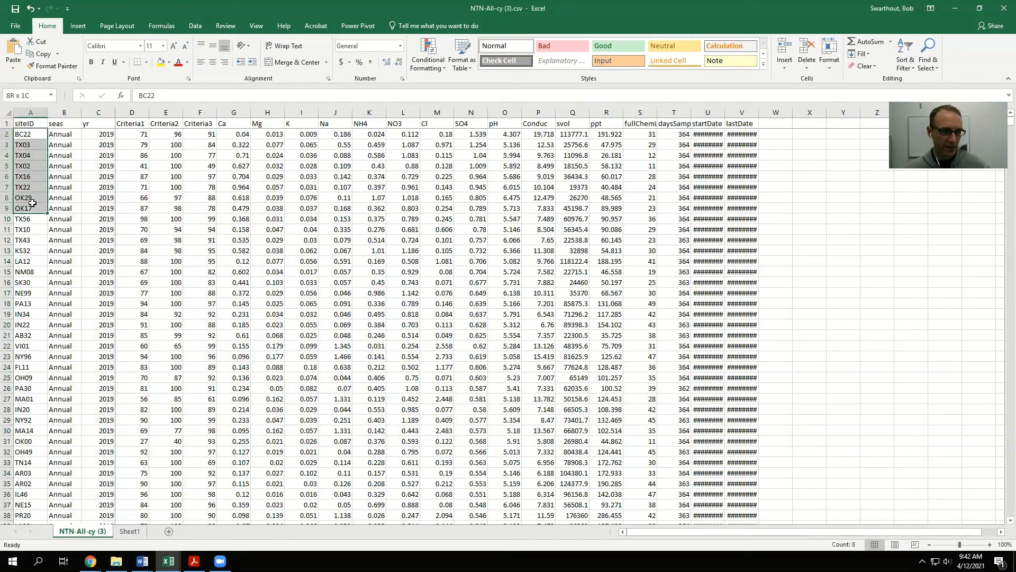
{"action": "left_click", "coordinate": [34, 136]}
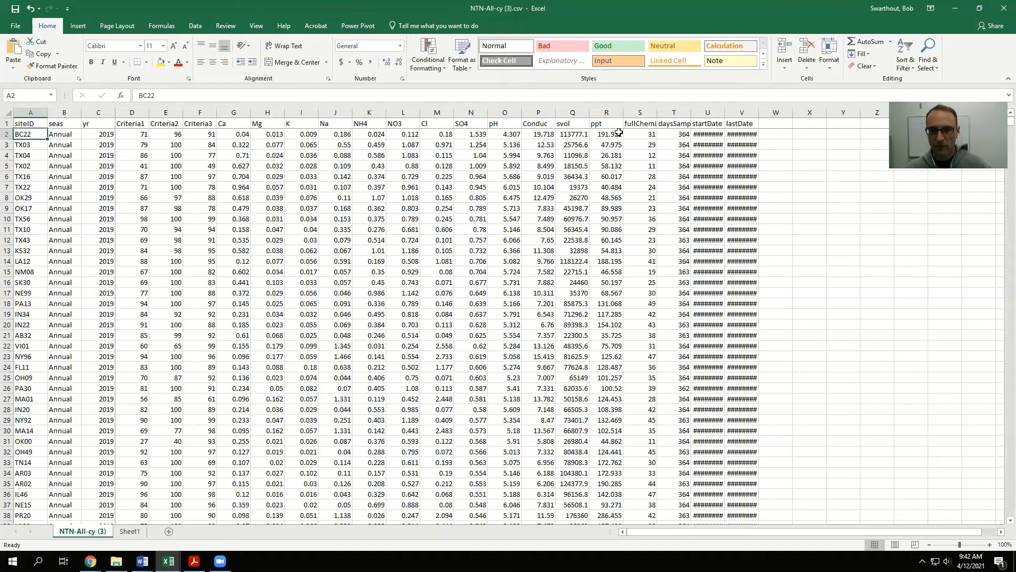
{"action": "left_click", "coordinate": [475, 134]}
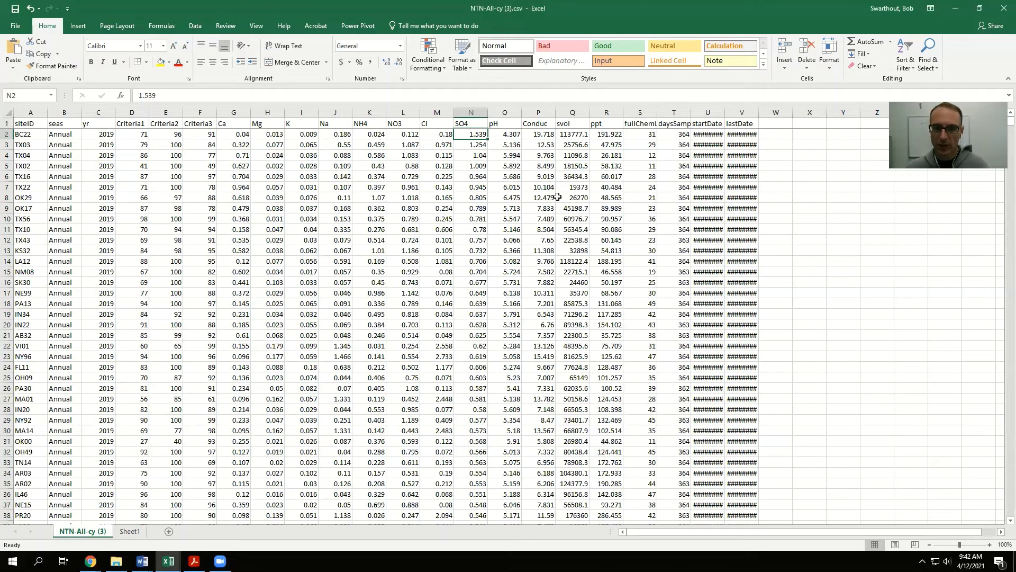
{"action": "left_click", "coordinate": [468, 183]}
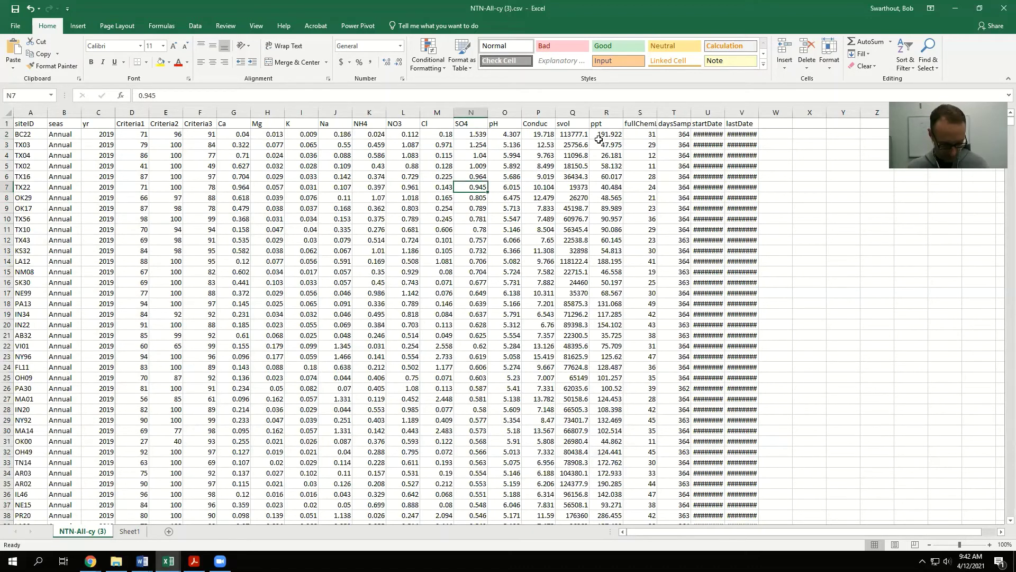
- Undo the last two sorts of the table and turn on filtering for its header row
{"action": "key", "text": "ctrl+z"}
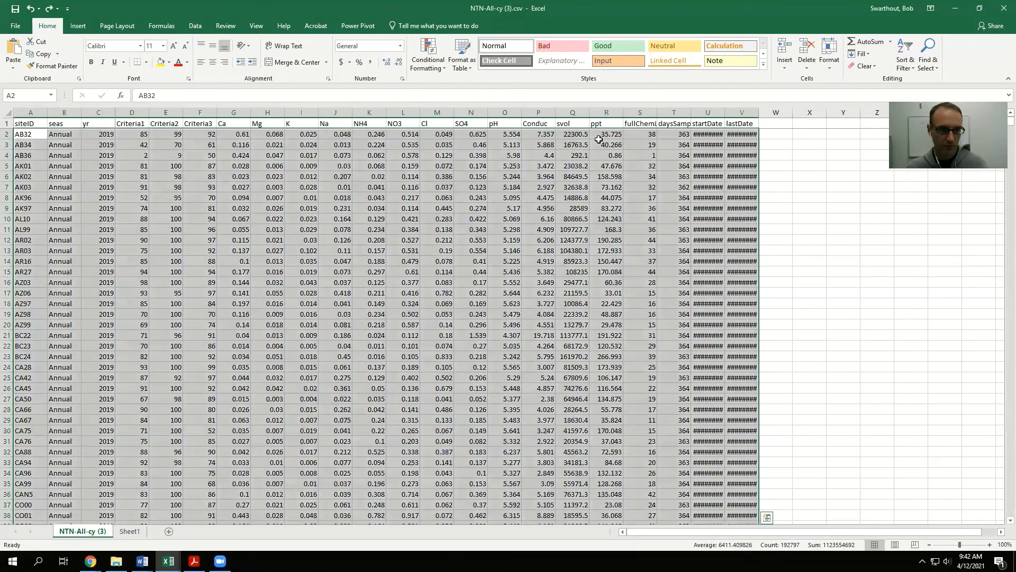
{"action": "key", "text": "ctrl+z"}
{"action": "left_click", "coordinate": [90, 134]}
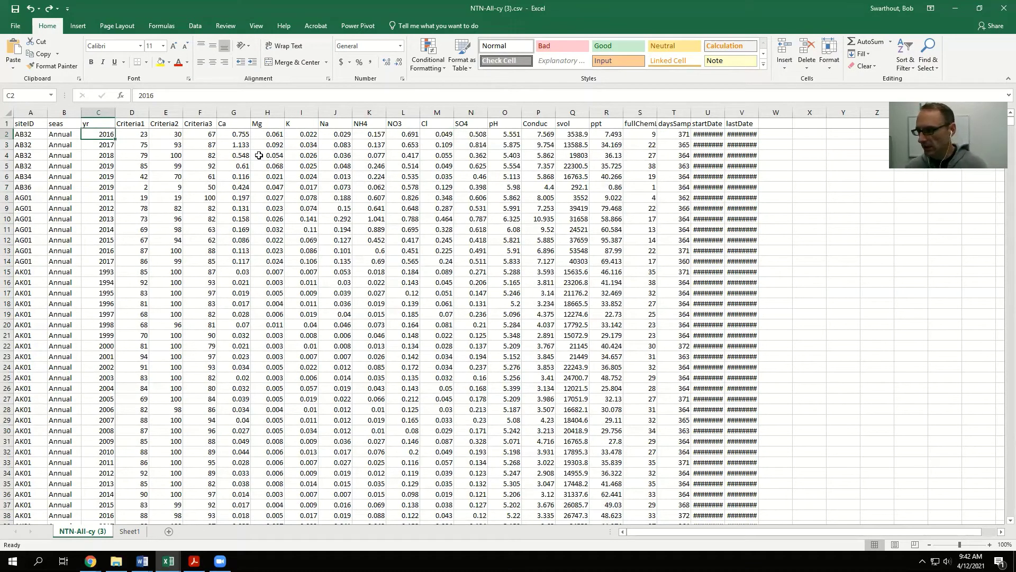
{"action": "left_click", "coordinate": [907, 50]}
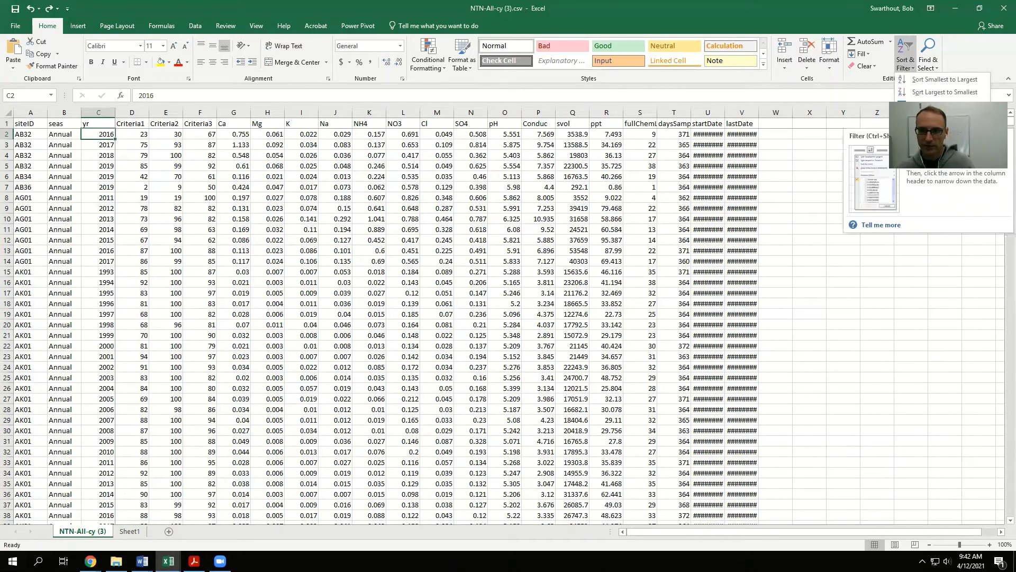
{"action": "left_click", "coordinate": [926, 122]}
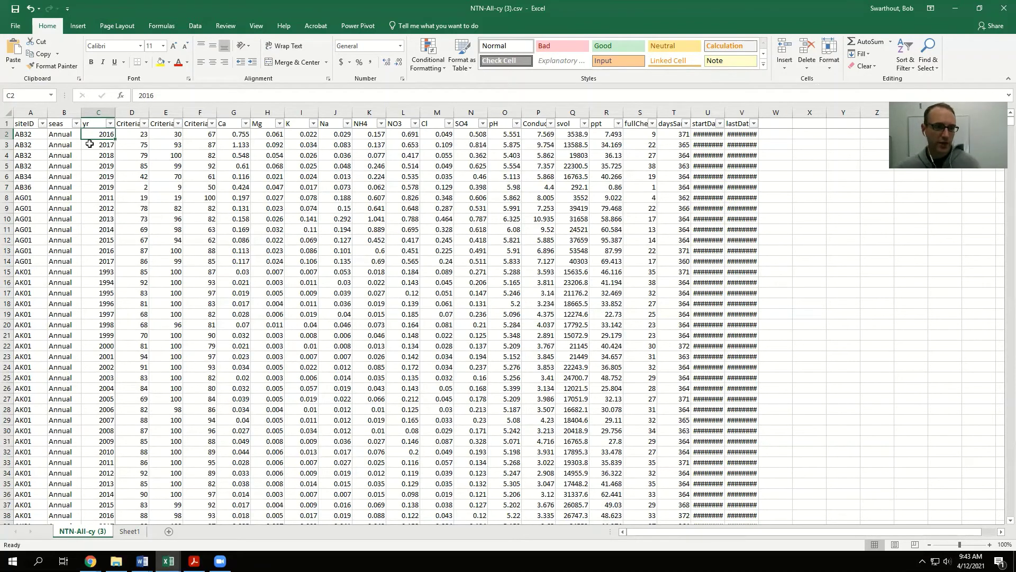
- Filter the yr column to show only 1978 and select the siteID values of the filtered rows
{"action": "left_click", "coordinate": [110, 125]}
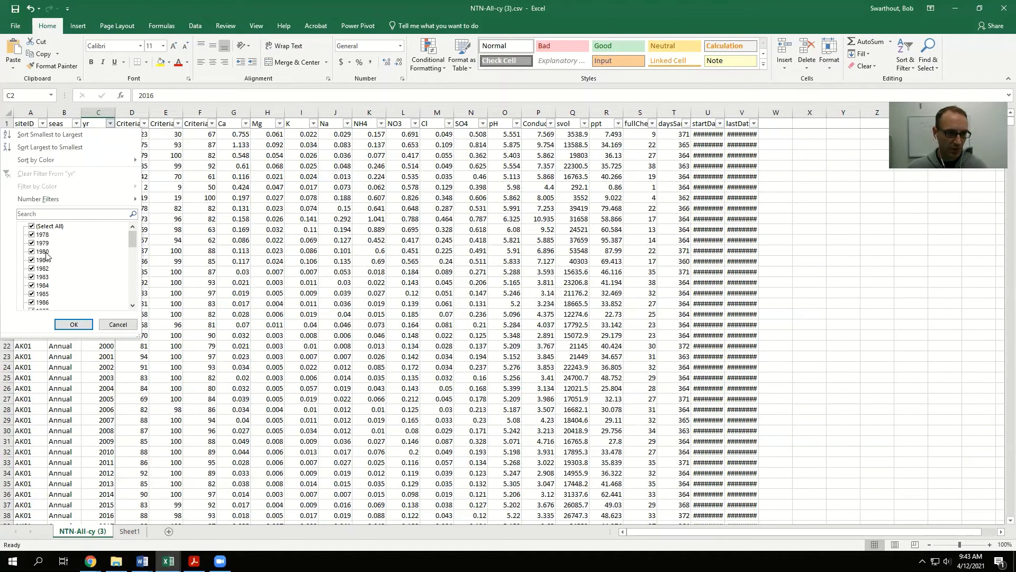
{"action": "scroll", "coordinate": [52, 257], "scroll_direction": "down", "scroll_amount": 11}
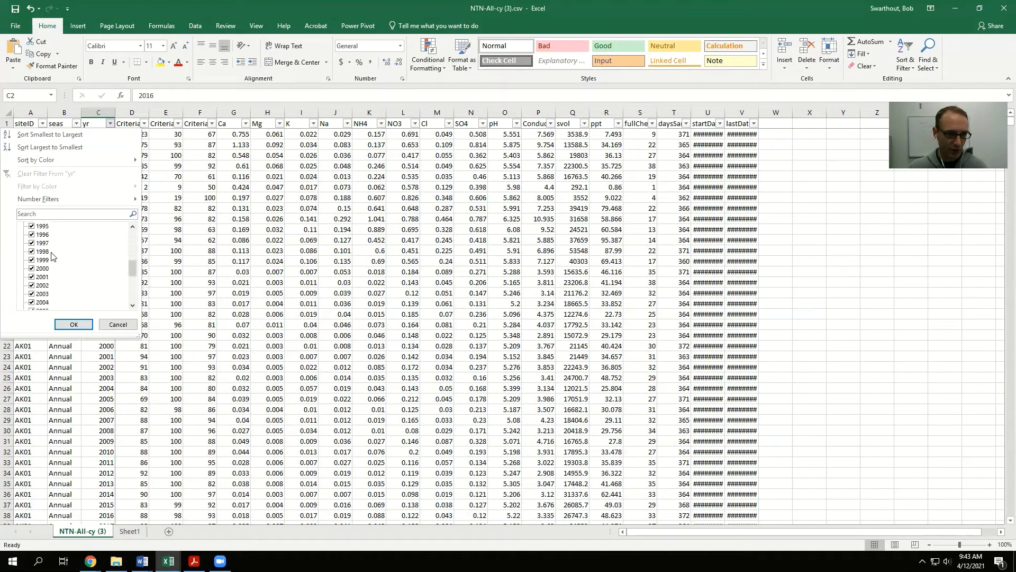
{"action": "scroll", "coordinate": [51, 257], "scroll_direction": "up", "scroll_amount": 11}
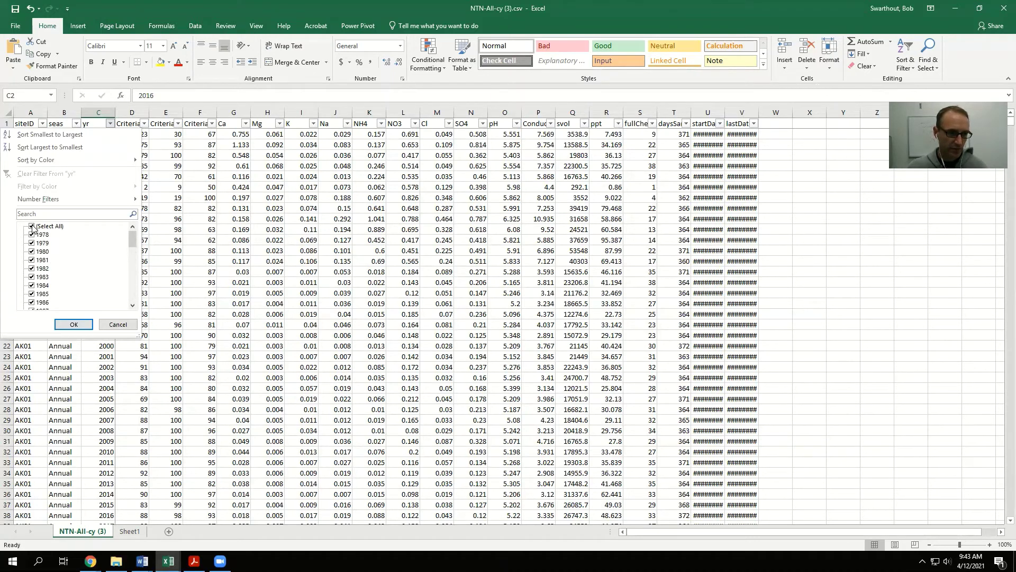
{"action": "left_click", "coordinate": [32, 227]}
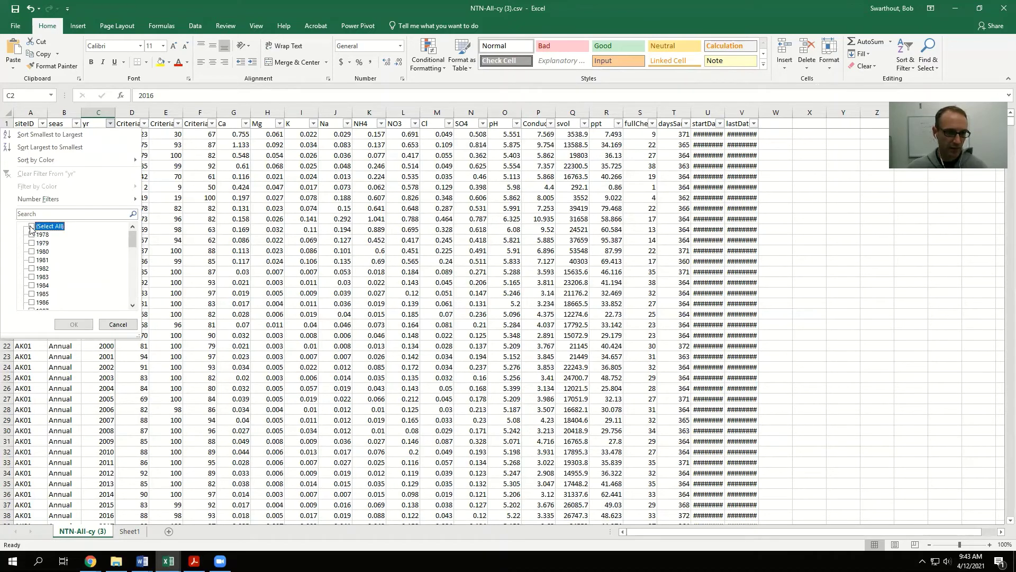
{"action": "left_click", "coordinate": [32, 235]}
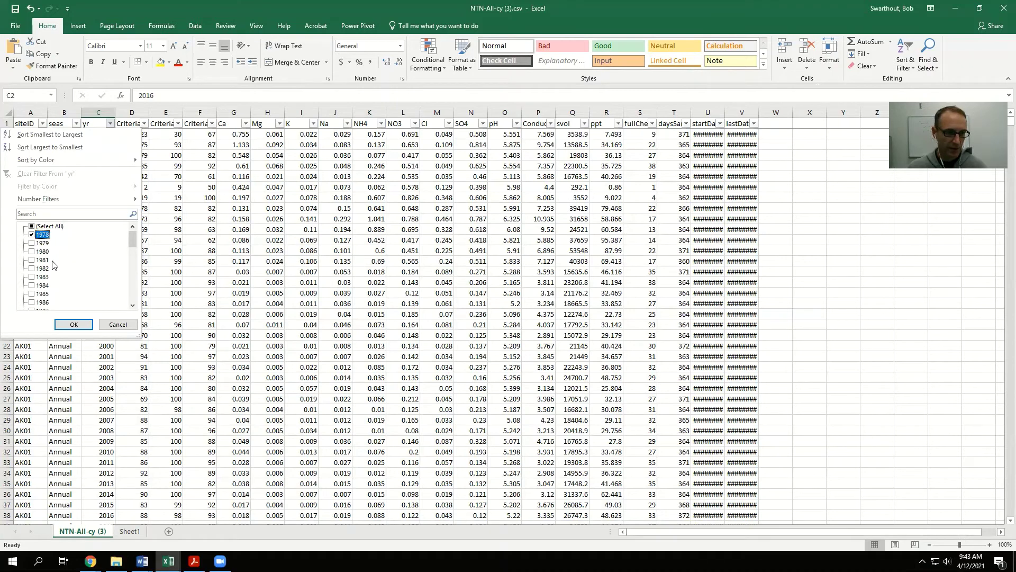
{"action": "left_click", "coordinate": [74, 324]}
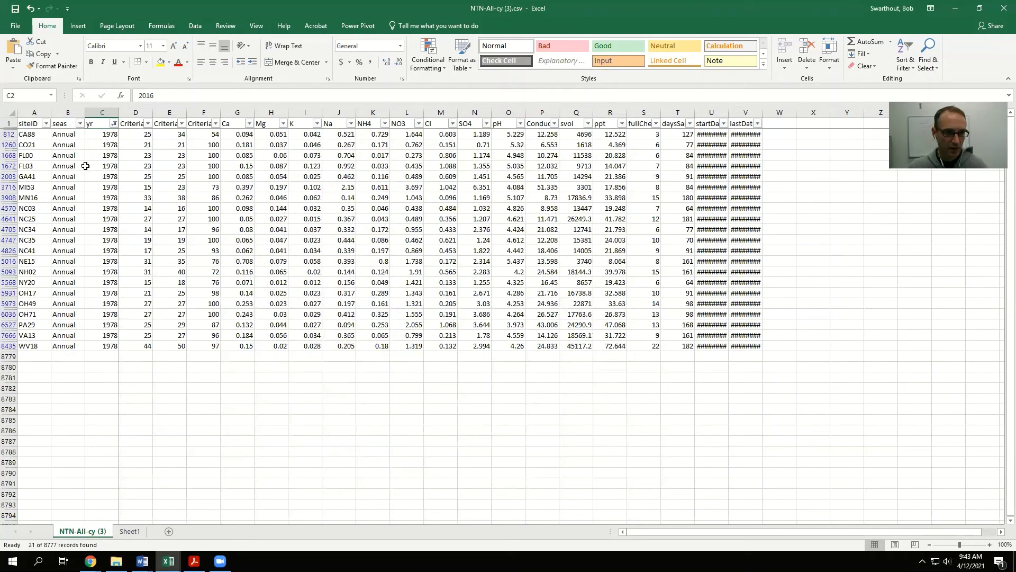
{"action": "left_click_drag", "start_coordinate": [26, 136], "coordinate": [31, 346]}
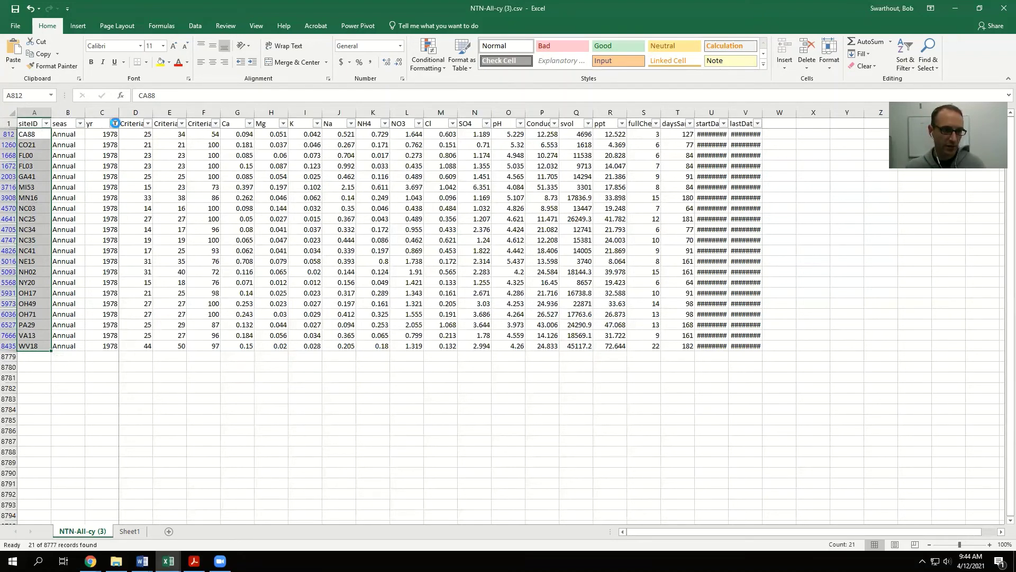
- Reset the yr filter to show all years
{"action": "left_click", "coordinate": [115, 124]}
{"action": "left_click", "coordinate": [31, 226]}
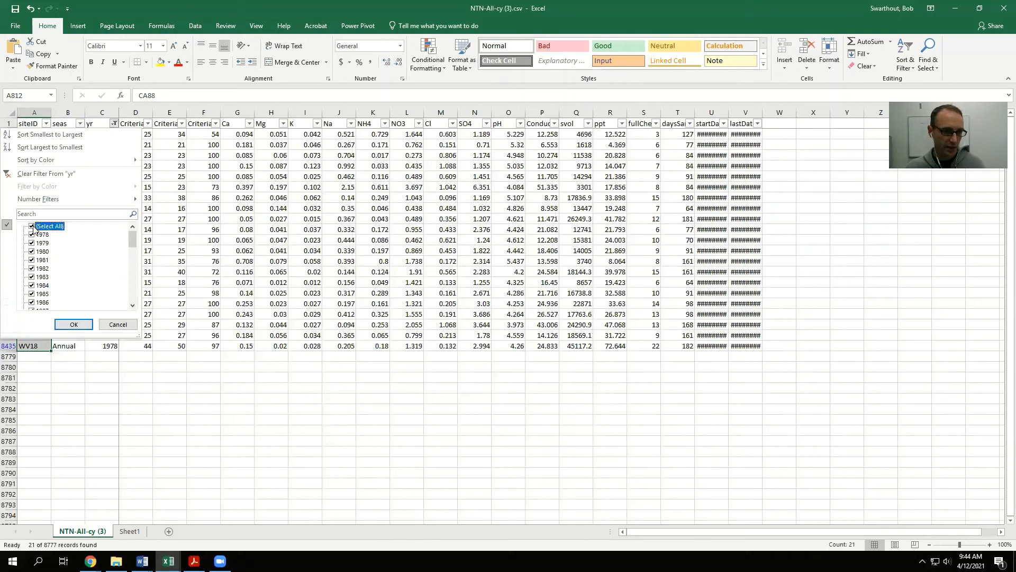
{"action": "left_click", "coordinate": [74, 325]}
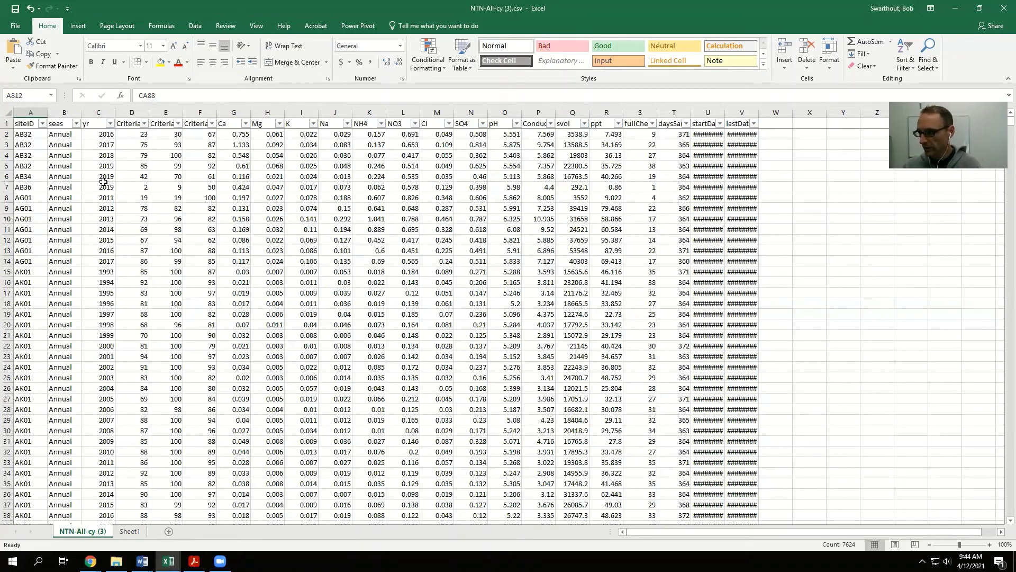
- Filter the siteID column to show only the NC34 site
{"action": "left_click", "coordinate": [43, 124]}
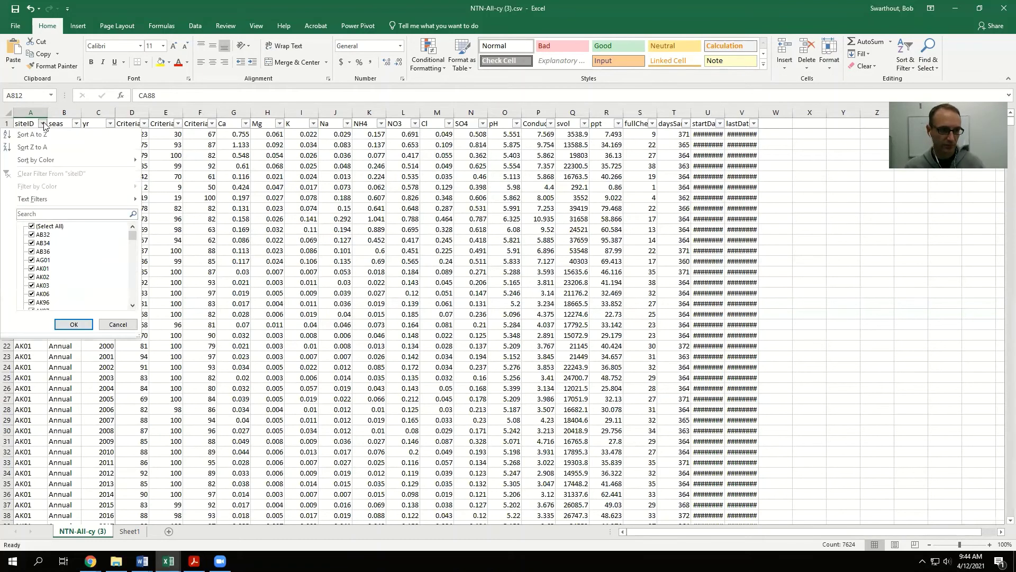
{"action": "left_click", "coordinate": [31, 226]}
{"action": "scroll", "coordinate": [69, 261], "scroll_direction": "down", "scroll_amount": 10}
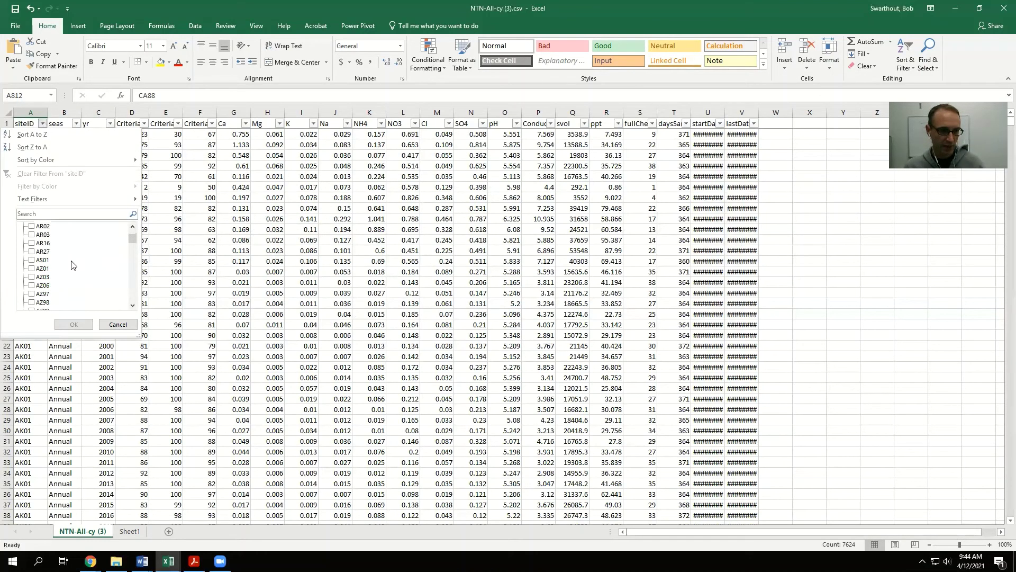
{"action": "scroll", "coordinate": [73, 264], "scroll_direction": "down", "scroll_amount": 15}
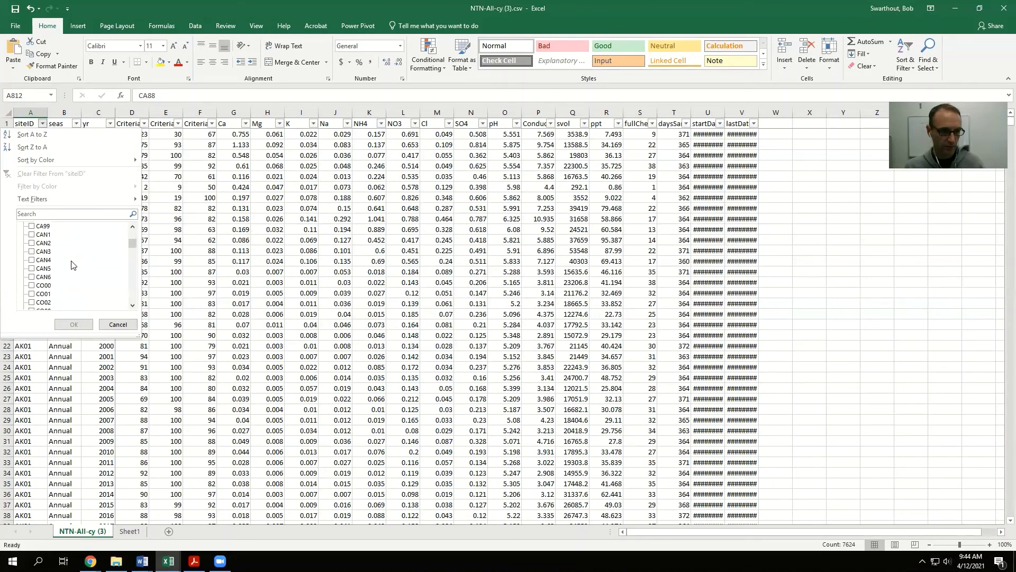
{"action": "scroll", "coordinate": [73, 264], "scroll_direction": "down", "scroll_amount": 15}
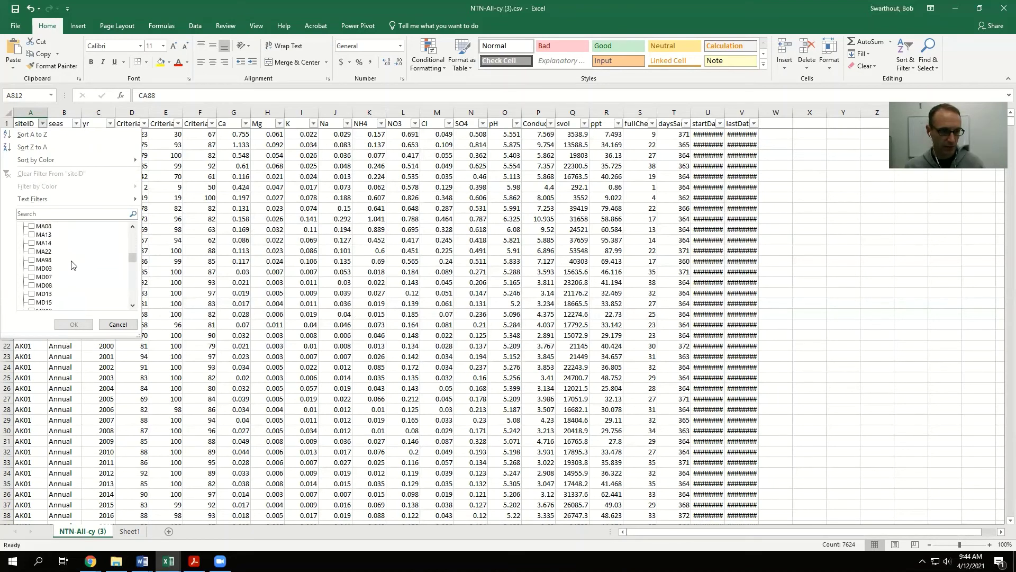
{"action": "left_click", "coordinate": [58, 213]}
{"action": "type", "text": "NC"}
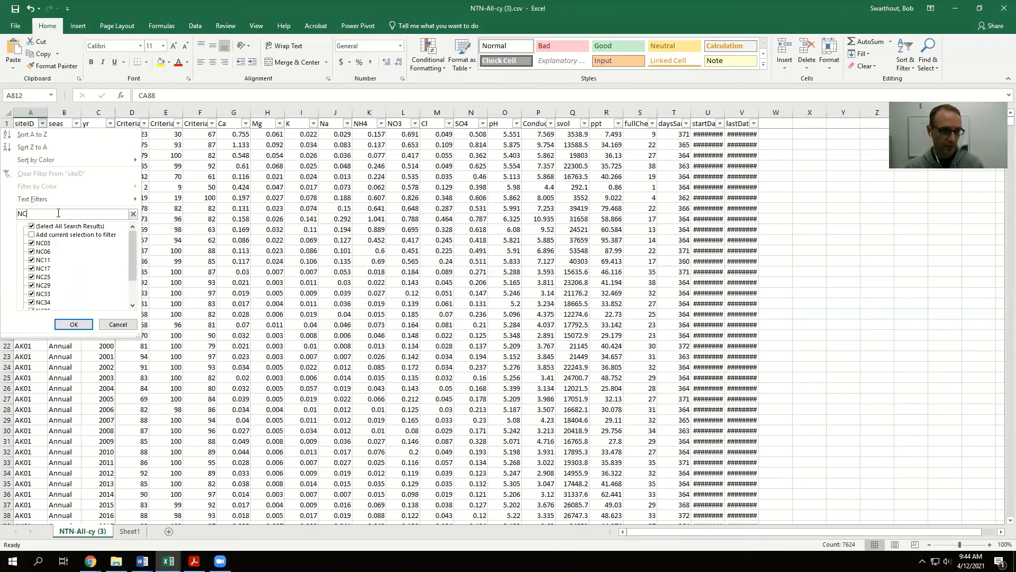
{"action": "type", "text": "34"}
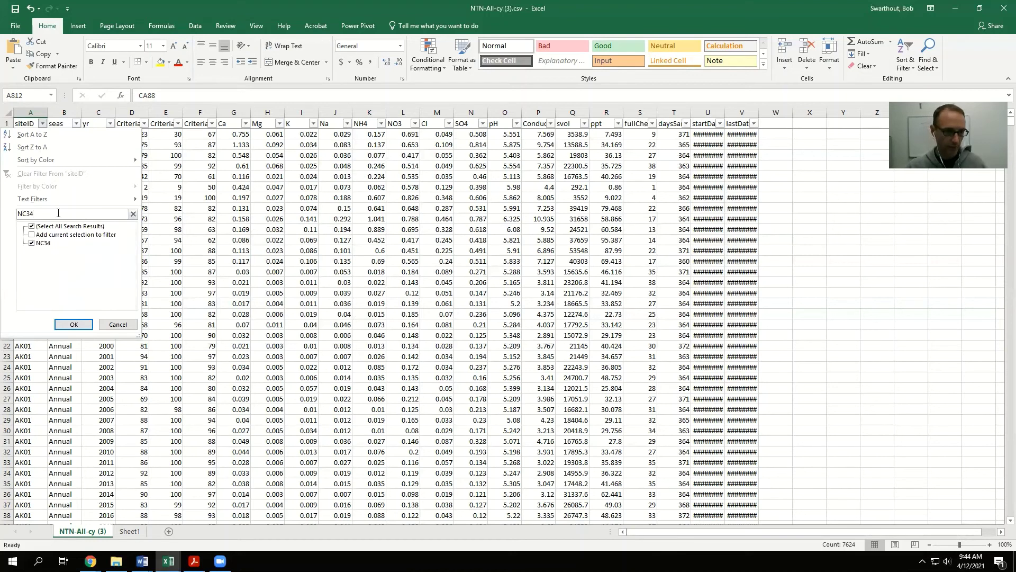
{"action": "left_click", "coordinate": [74, 324]}
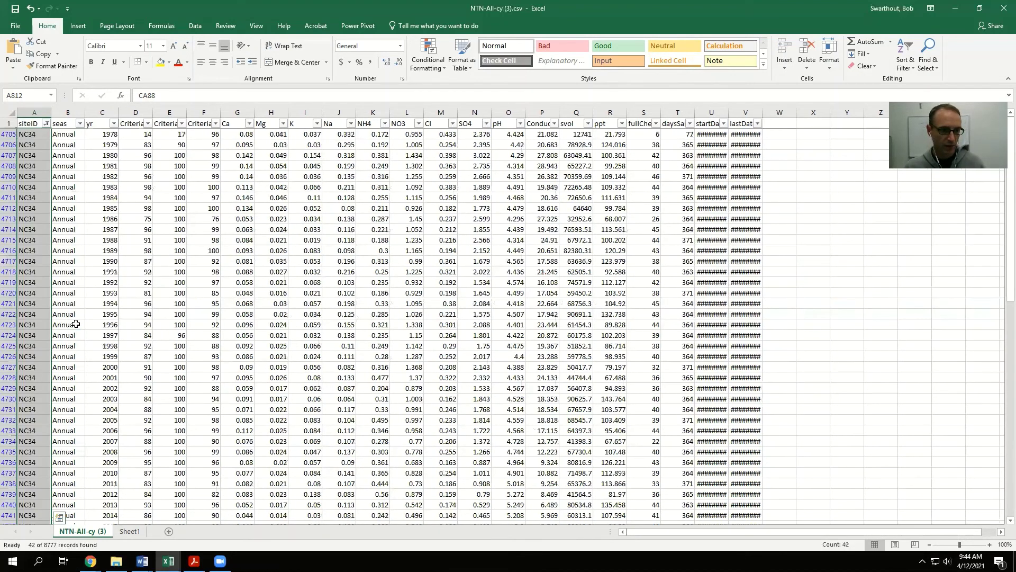
- Copy the filtered NC34 rows together with the header row, from siteID through lastDate
{"action": "scroll", "coordinate": [76, 323], "scroll_direction": "down", "scroll_amount": 5}
{"action": "scroll", "coordinate": [76, 324], "scroll_direction": "up", "scroll_amount": 5}
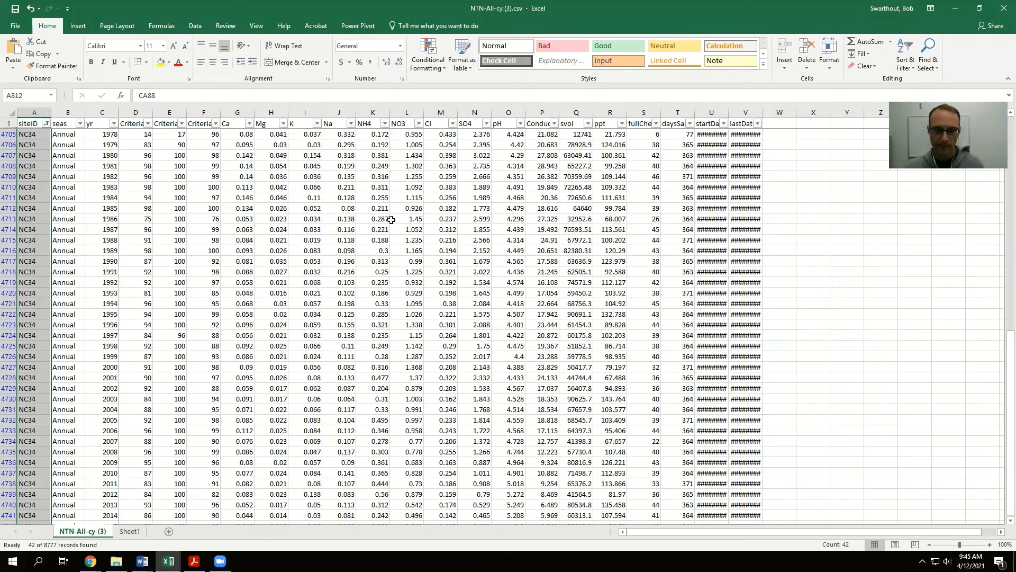
{"action": "left_click_drag", "start_coordinate": [30, 122], "coordinate": [746, 516]}
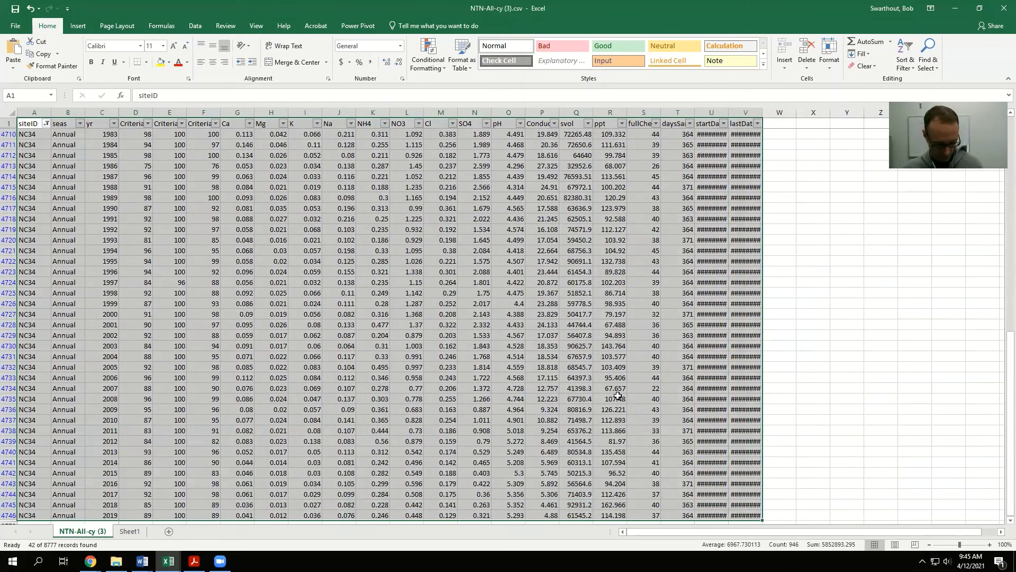
{"action": "right_click", "coordinate": [363, 291]}
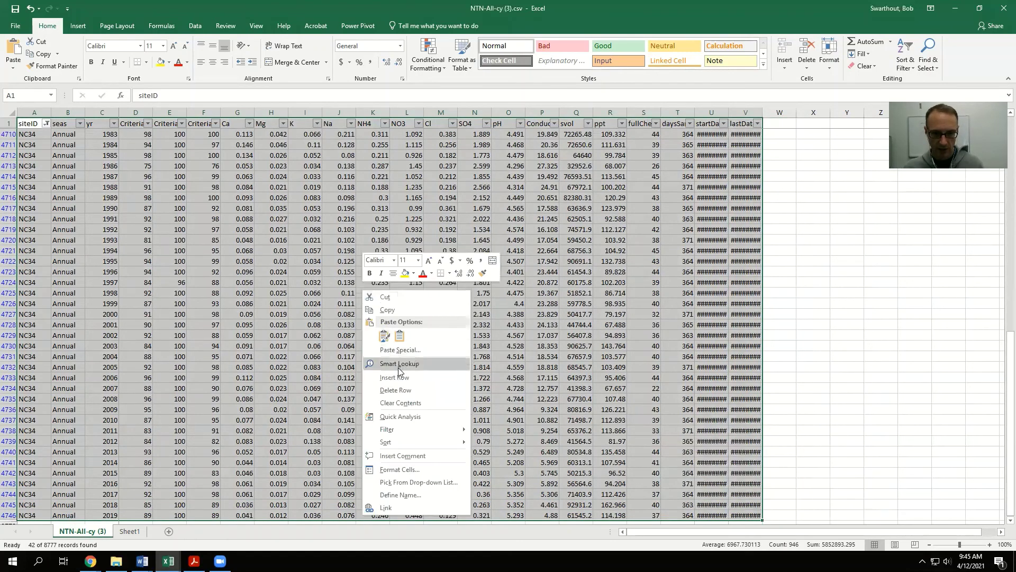
{"action": "right_click", "coordinate": [551, 343]}
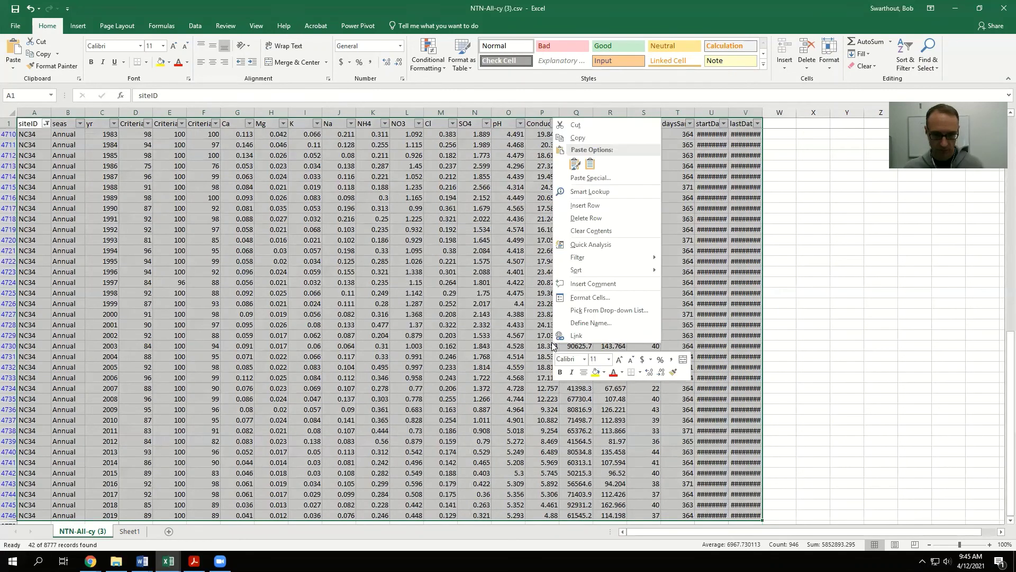
{"action": "left_click", "coordinate": [578, 138]}
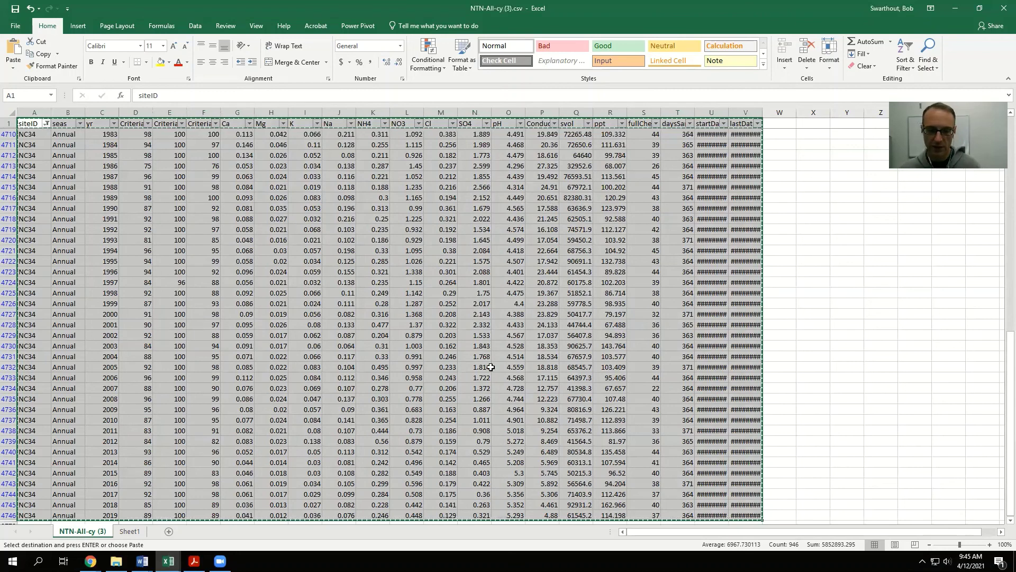
- Paste the copied NC34 rows into Sheet1 starting at cell A1 and check them through to the last row
{"action": "left_click", "coordinate": [127, 535]}
{"action": "right_click", "coordinate": [35, 125]}
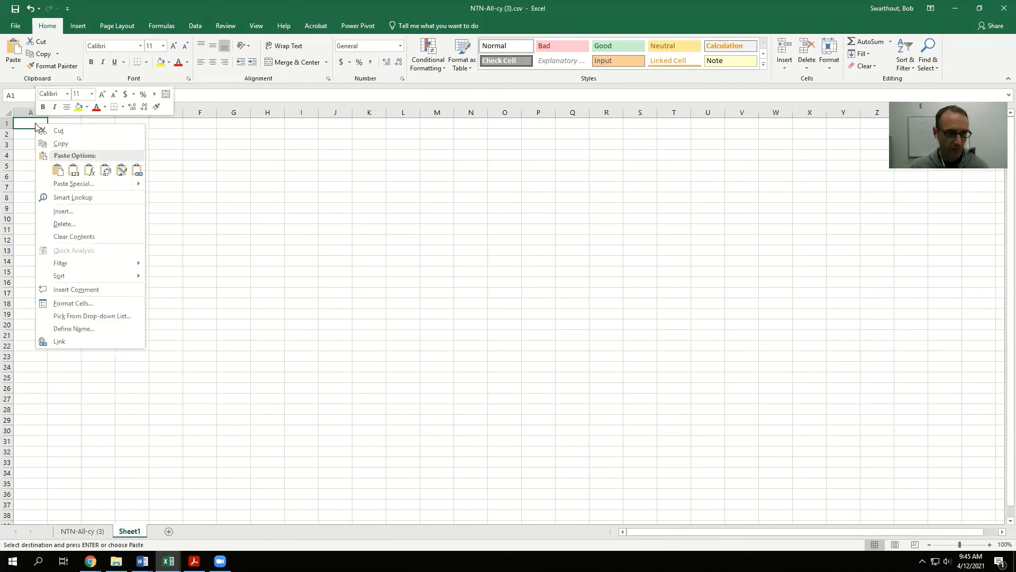
{"action": "left_click", "coordinate": [57, 173]}
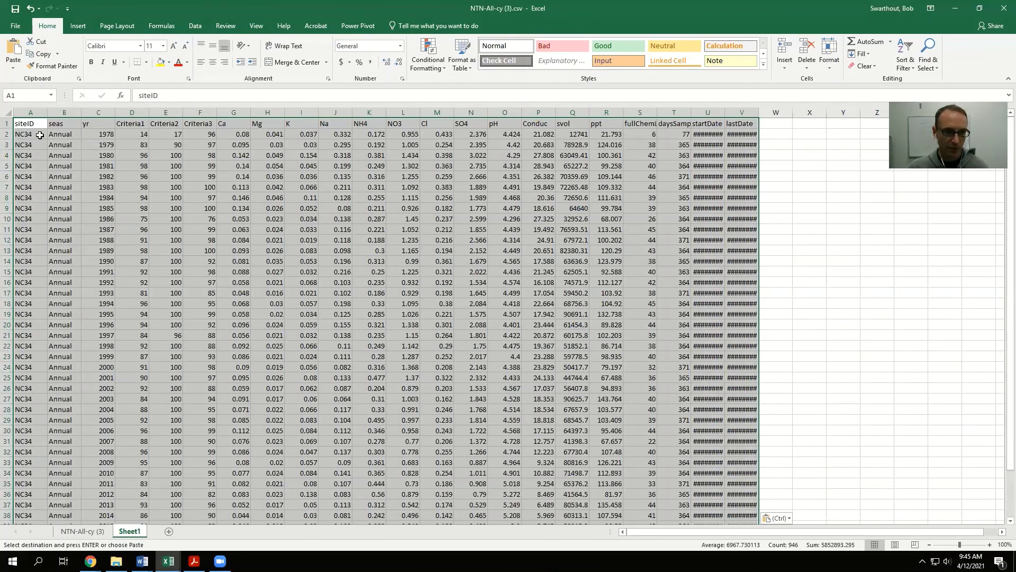
{"action": "key", "text": "Down"}
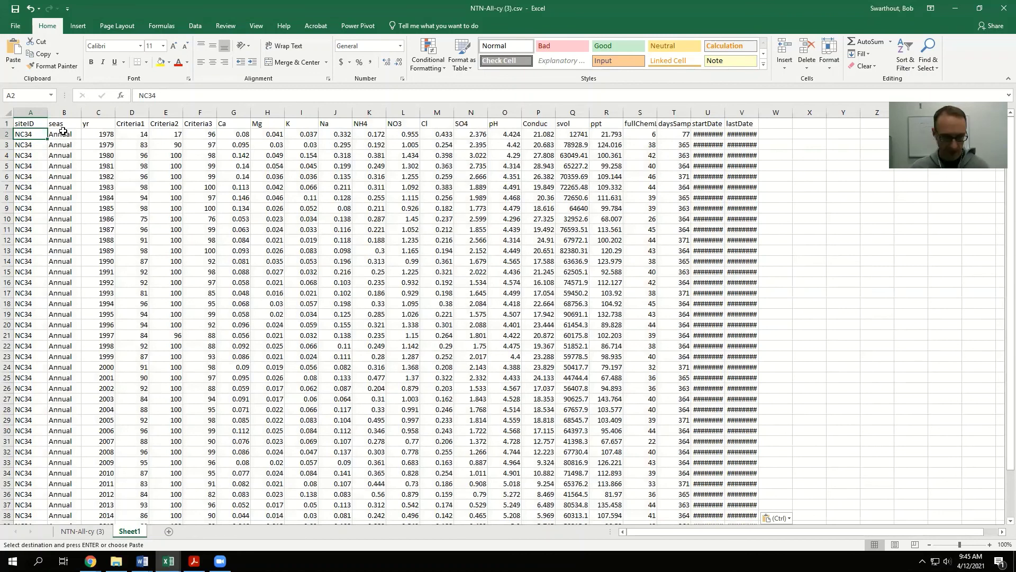
{"action": "key", "text": "ctrl+Down"}
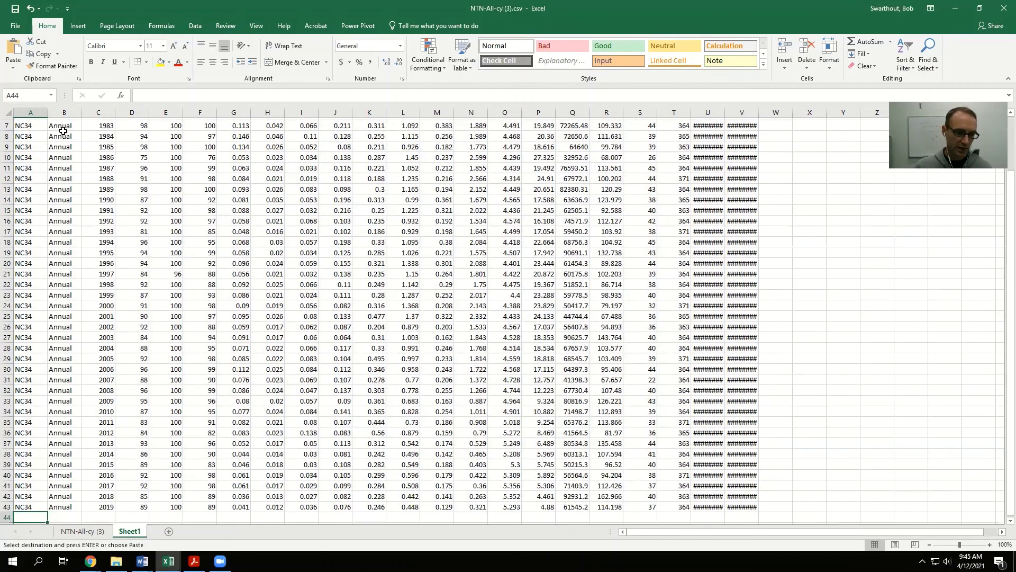
{"action": "key", "text": "ctrl+Up"}
{"action": "key", "text": "Down"}
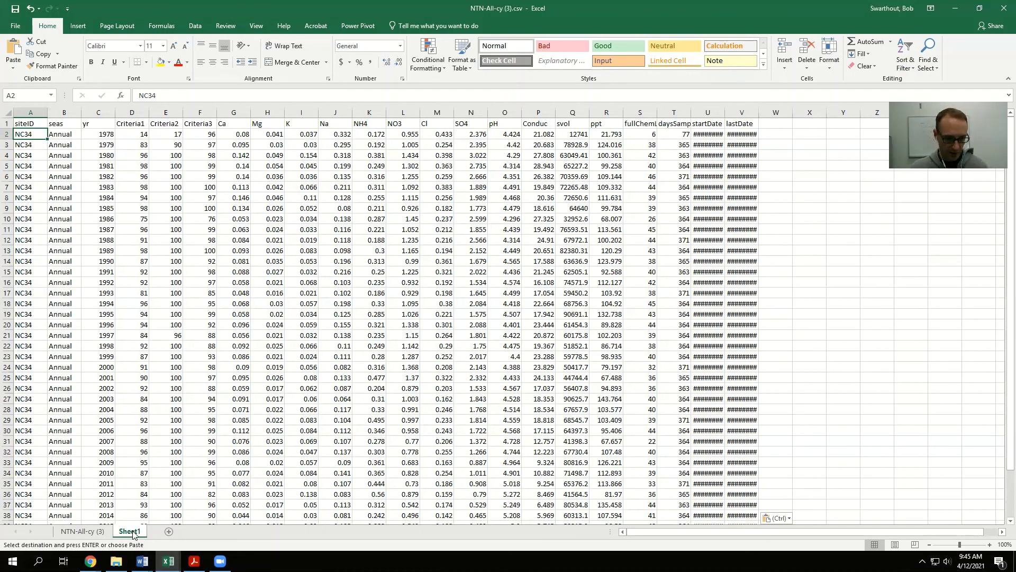
- Rename the worksheet Sheet1 as NC34
{"action": "left_click_drag", "start_coordinate": [132, 534], "coordinate": [160, 531]}
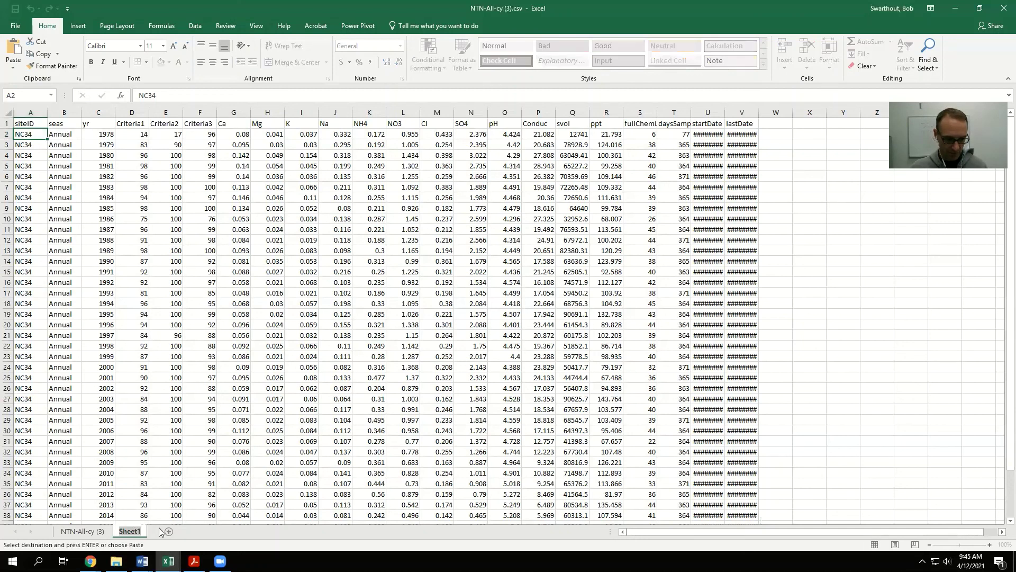
{"action": "type", "text": "NC34"}
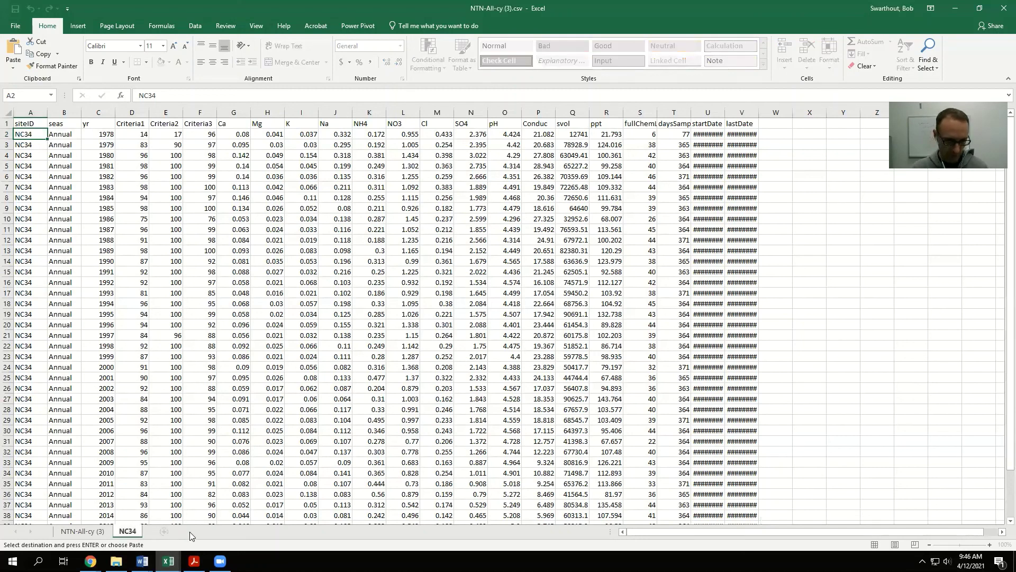
{"action": "key", "text": "Return"}
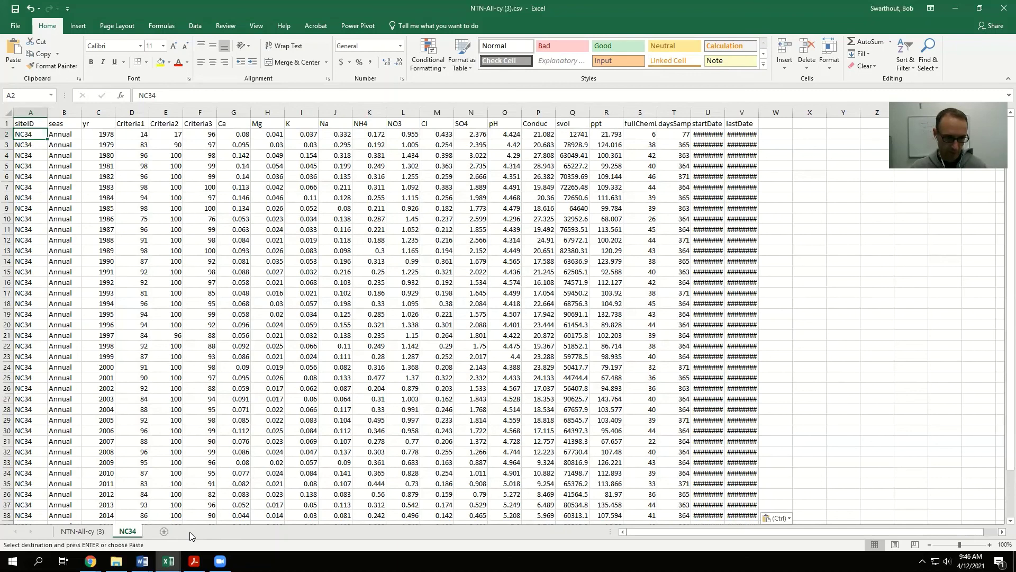